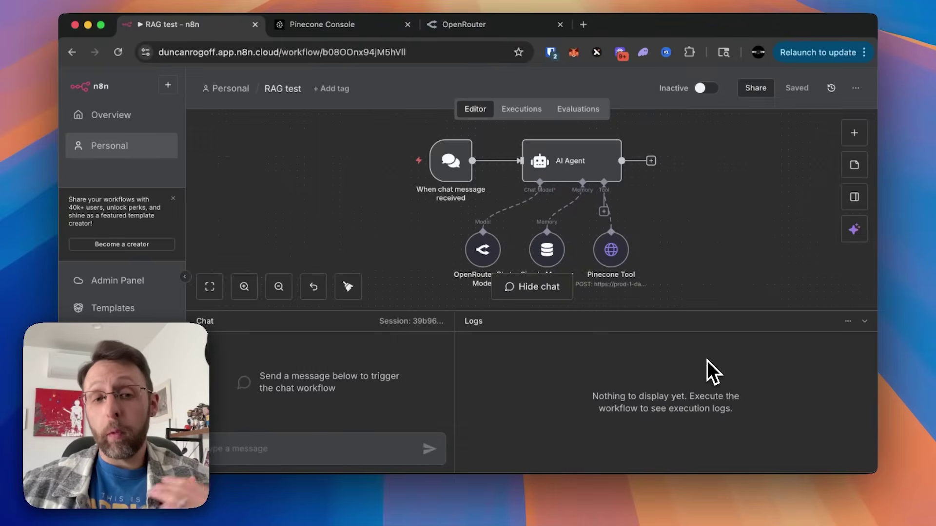
Step: Put the cursor in the RAG test chat box, then switch to the $100M Leads PDF
click(281, 449)
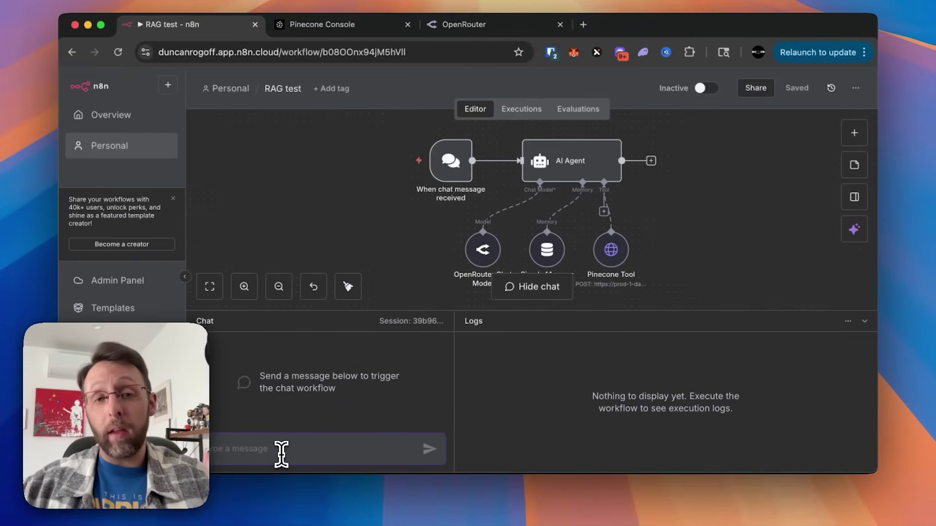
key(super+Tab)
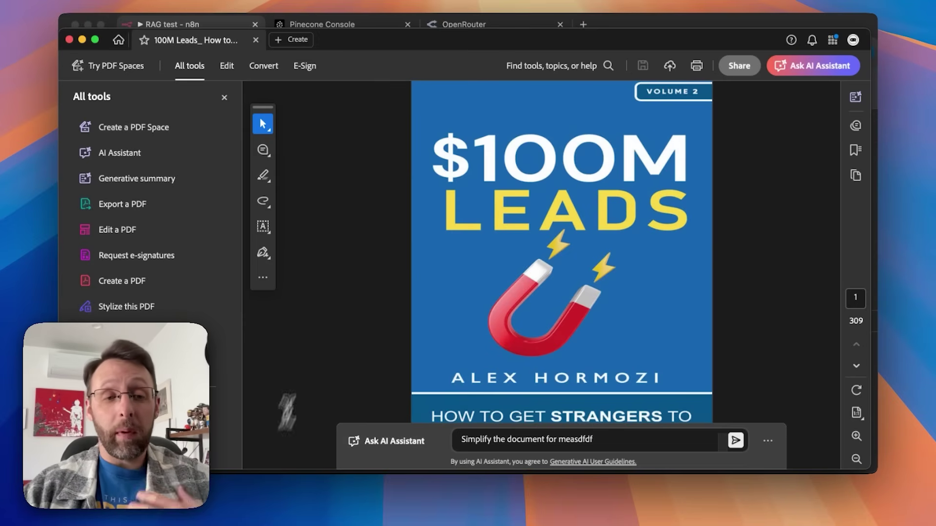
Step: Scroll from the cover through the opening pages of the $100M Leads PDF
scroll(388, 274, down, 10)
scroll(388, 276, down, 15)
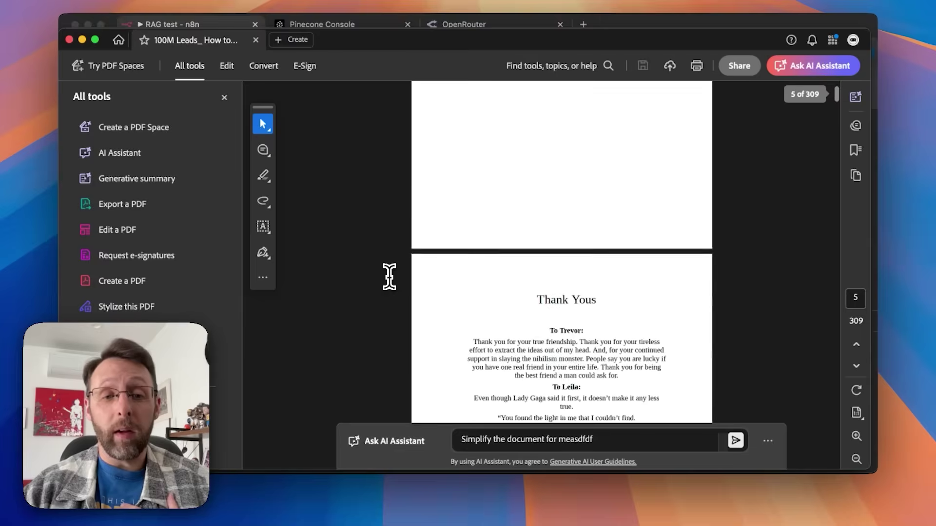
scroll(388, 276, down, 3)
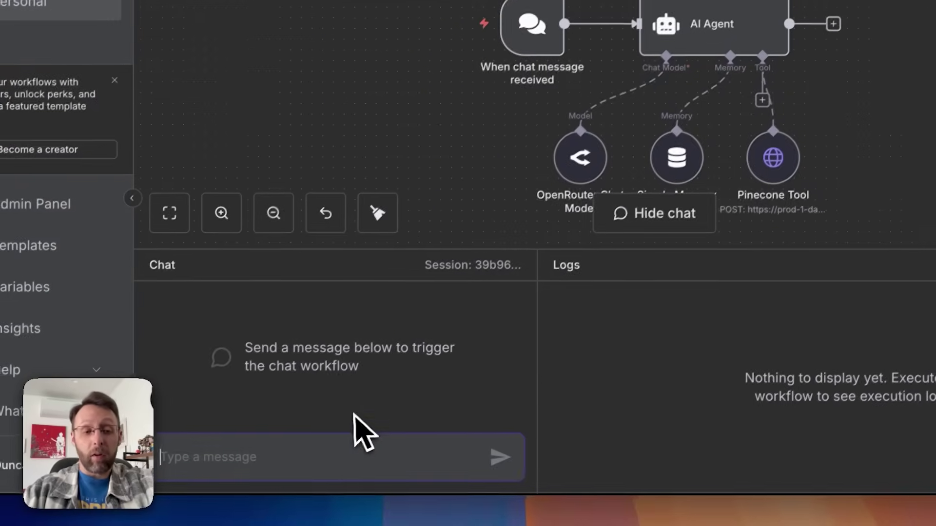
Step: Ask the agent 'what are the core four ways to get leads' and read its reply
text(what are the core four )
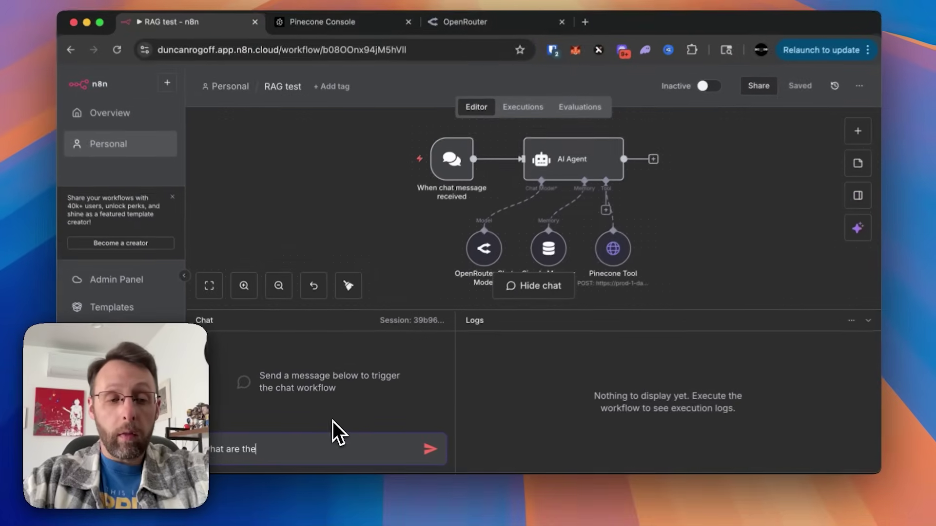
text(ways to get leads)
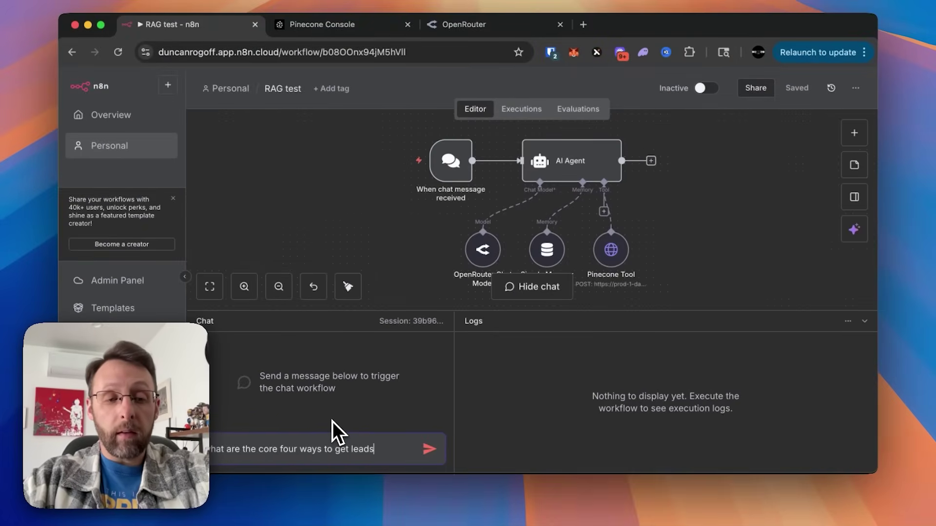
key(Return)
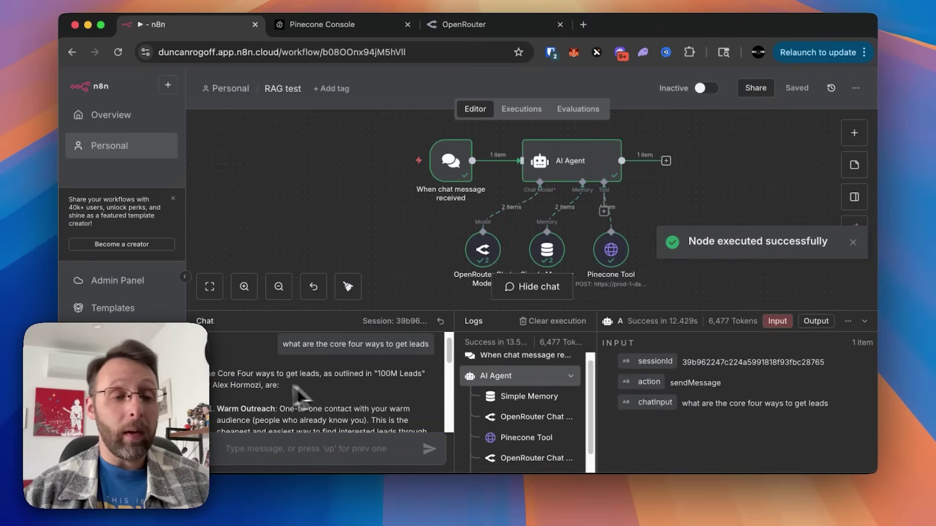
scroll(242, 387, down, 1)
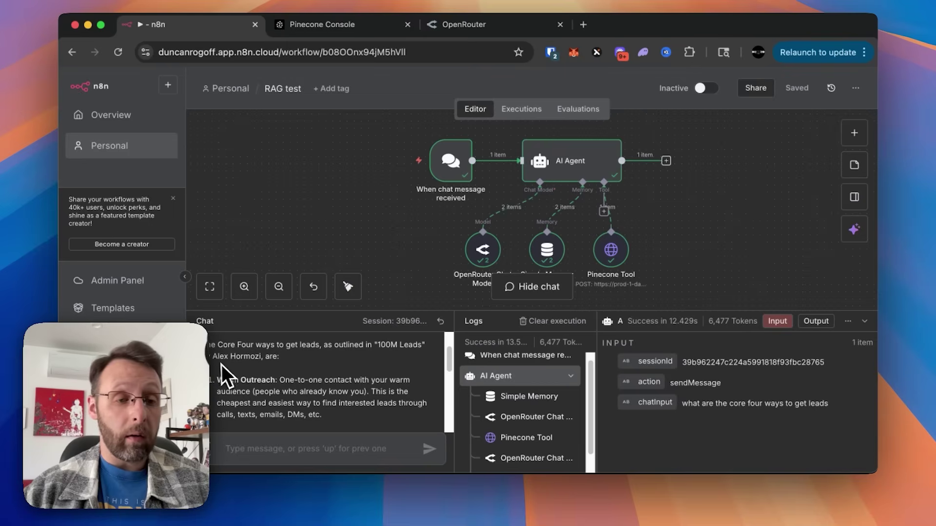
scroll(244, 373, down, 1)
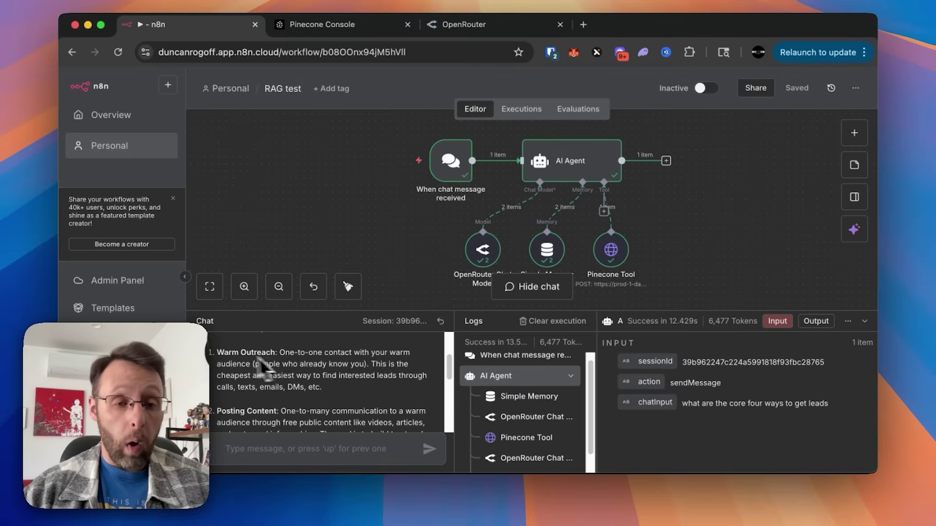
scroll(276, 368, down, 2)
scroll(271, 388, down, 2)
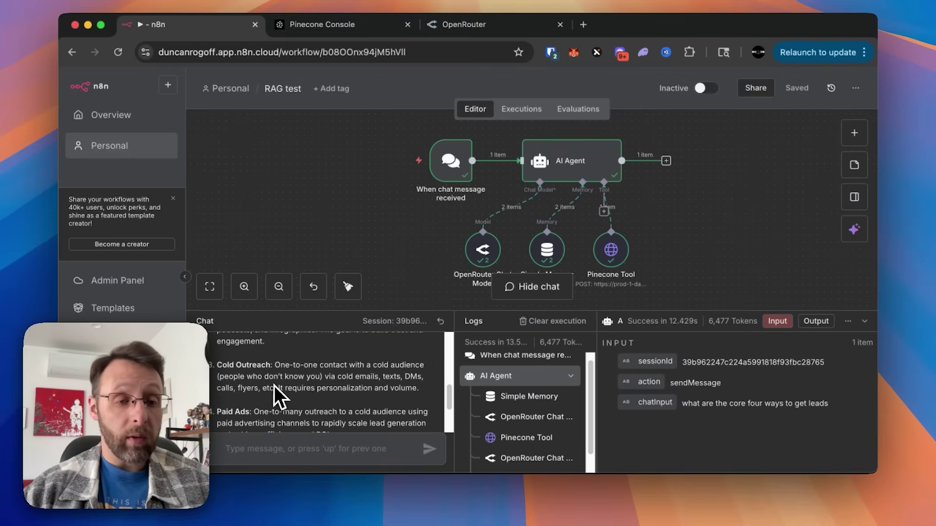
scroll(282, 385, down, 3)
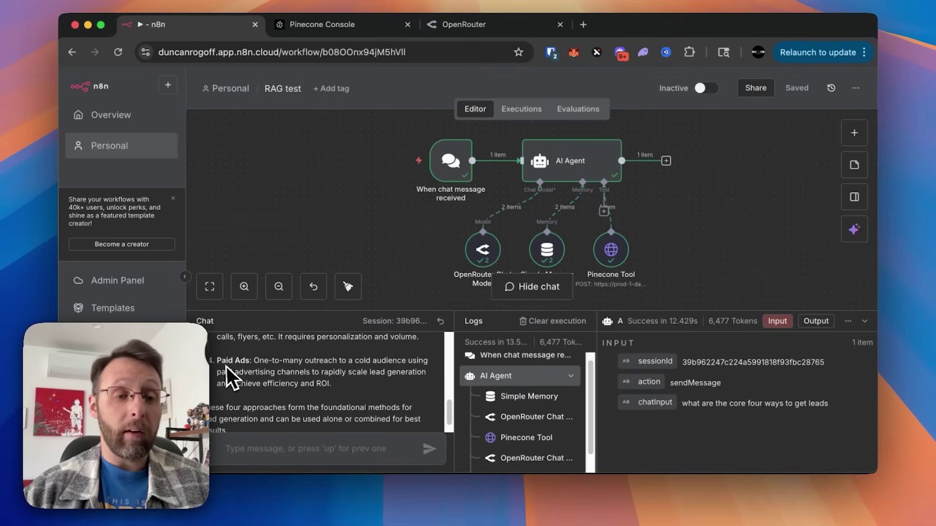
scroll(248, 376, down, 1)
Step: Review the four-point Core Four answer and begin typing a follow-up prompt
scroll(225, 379, up, 1)
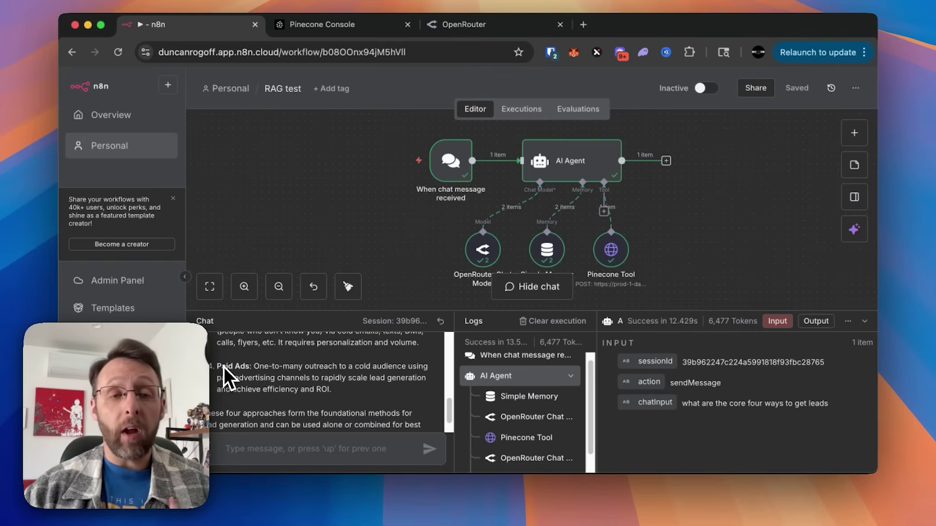
scroll(225, 378, up, 5)
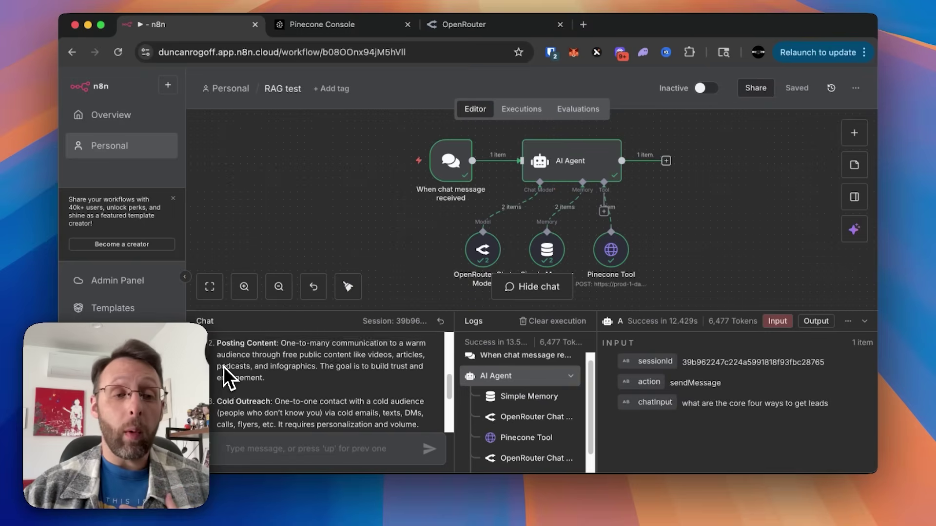
scroll(227, 379, up, 1)
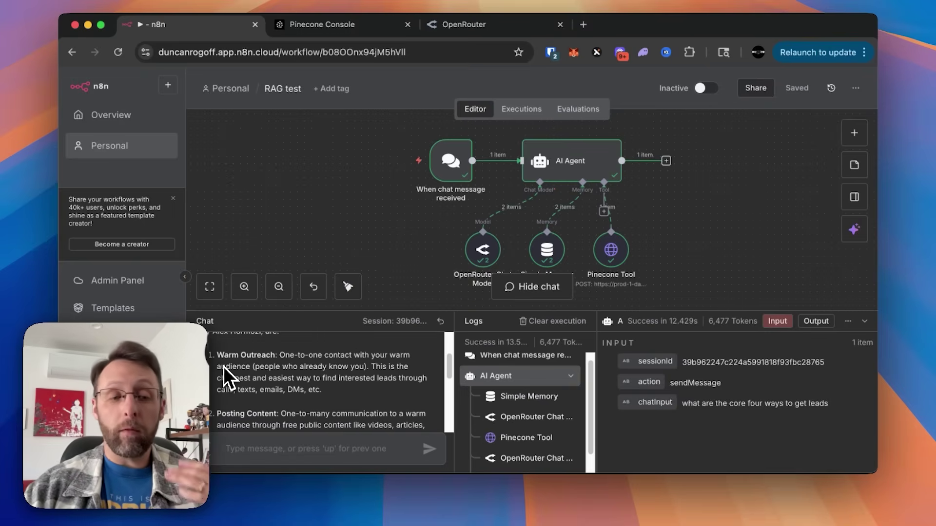
scroll(312, 415, down, 6)
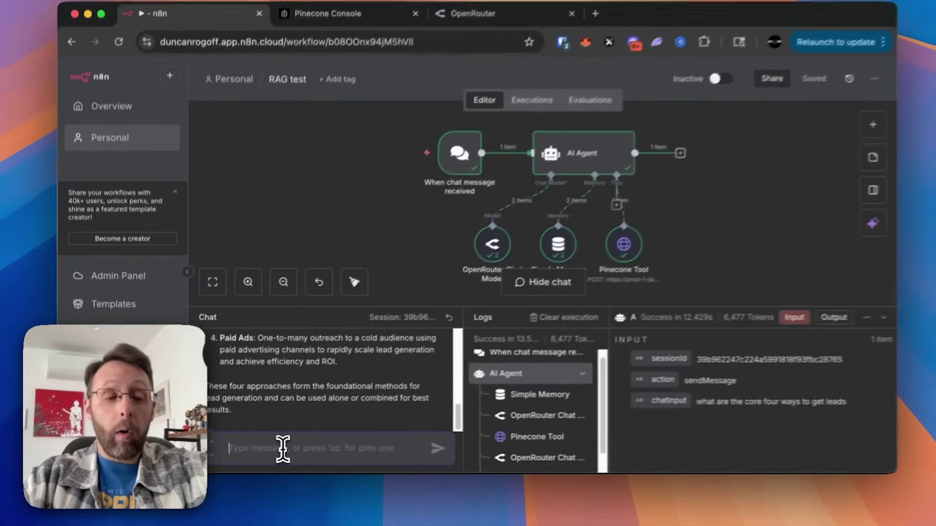
text(create an optimized linkedin)
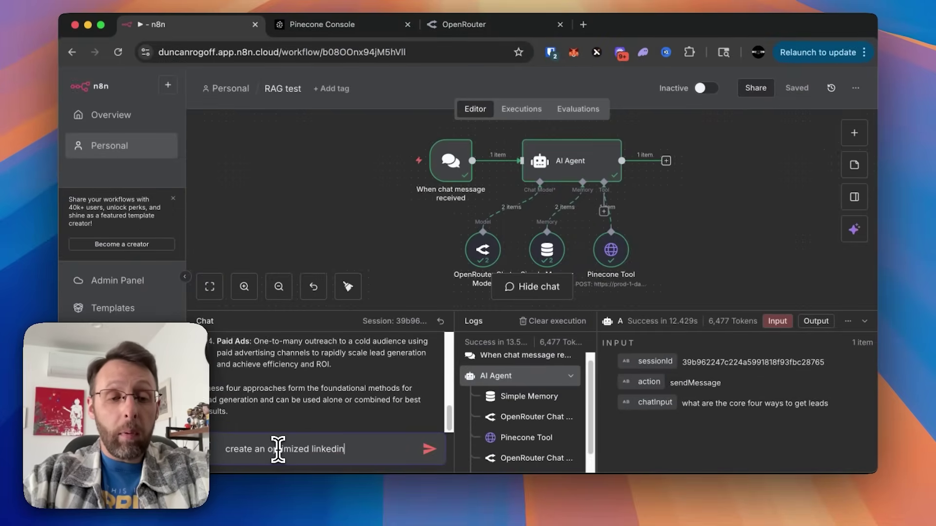
text(is content)
Step: Send the LinkedIn post request, move the Pinecone Tool node right, and enlarge the chat panel
key(Return)
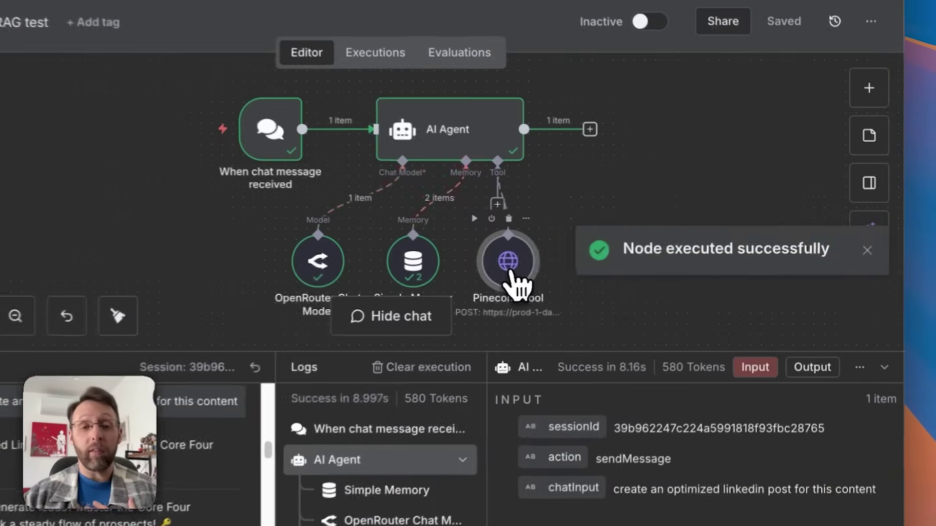
drag(511, 275, 625, 263)
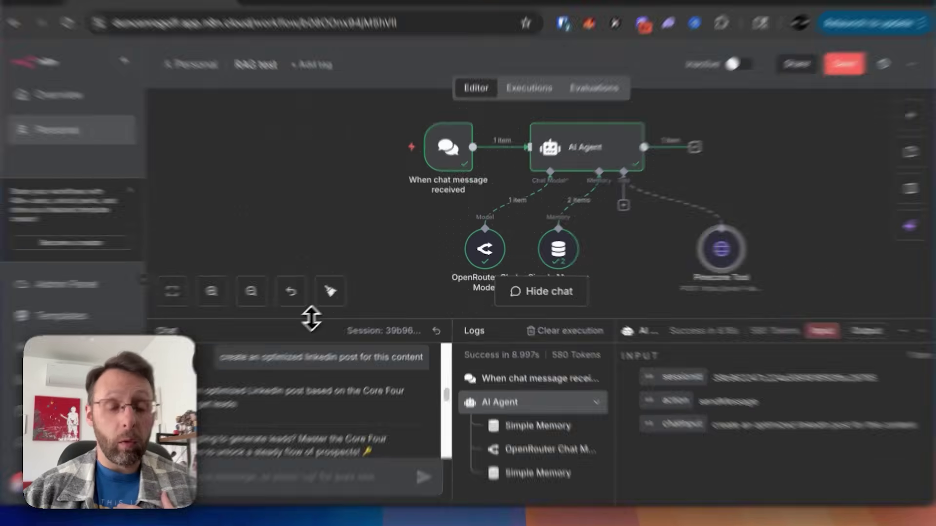
drag(330, 312, 332, 256)
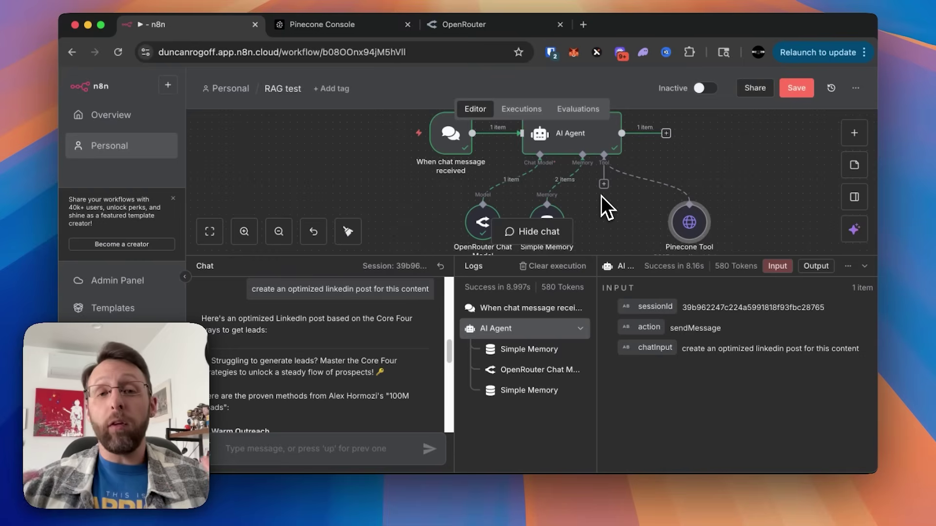
Step: Read through the generated LinkedIn post, then switch to the Pinecone Console tab
scroll(288, 394, down, 3)
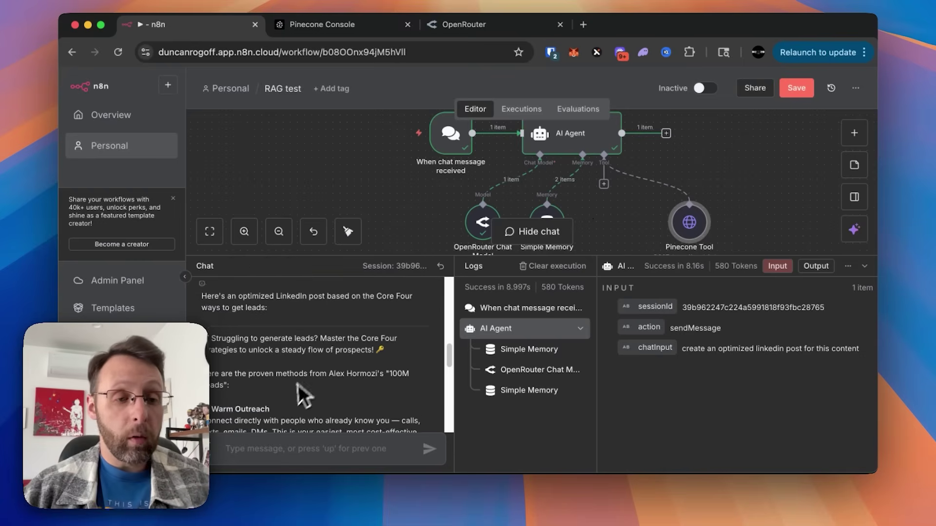
scroll(289, 394, down, 3)
scroll(277, 361, down, 10)
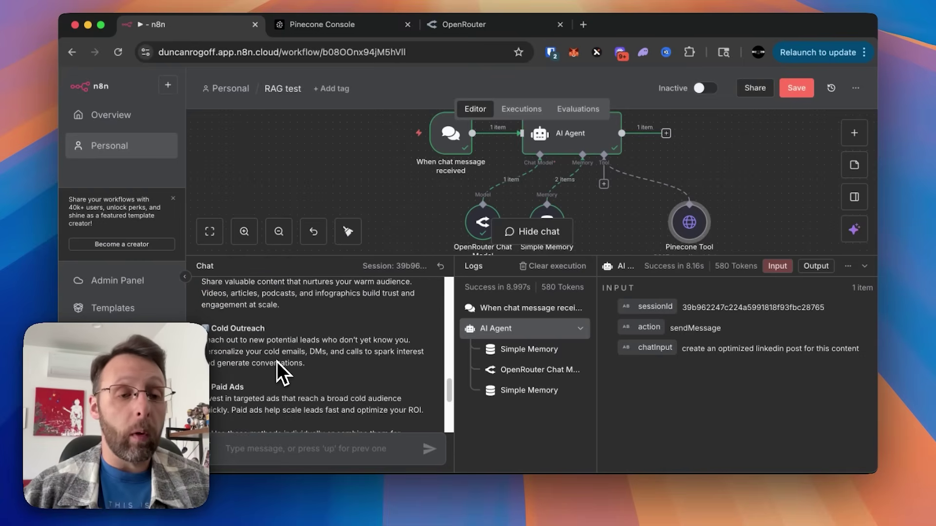
click(339, 29)
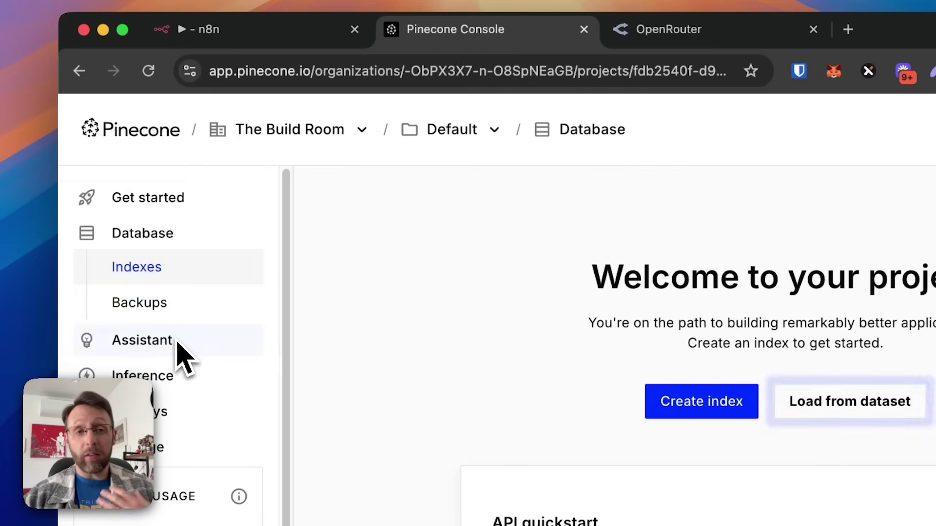
Step: Look at the OpenRouter homepage, then go back to the n8n workflow editor
click(682, 35)
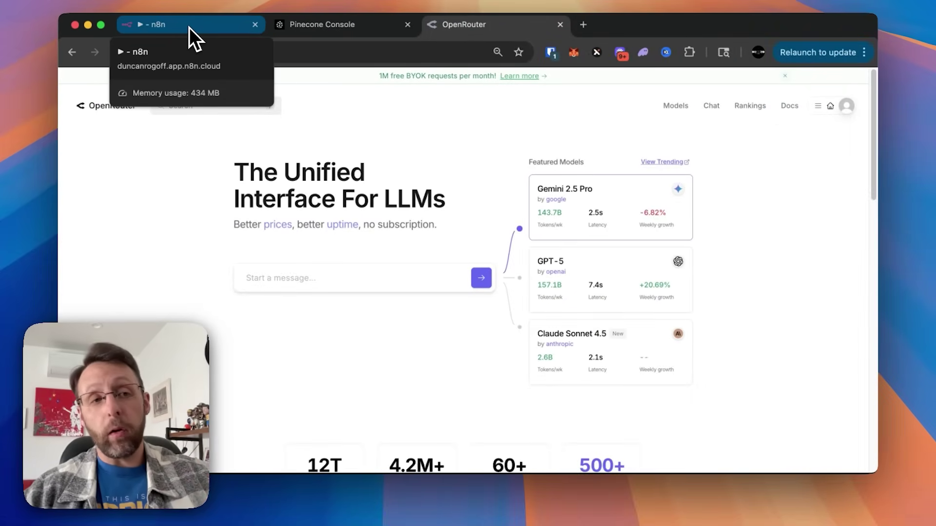
click(189, 27)
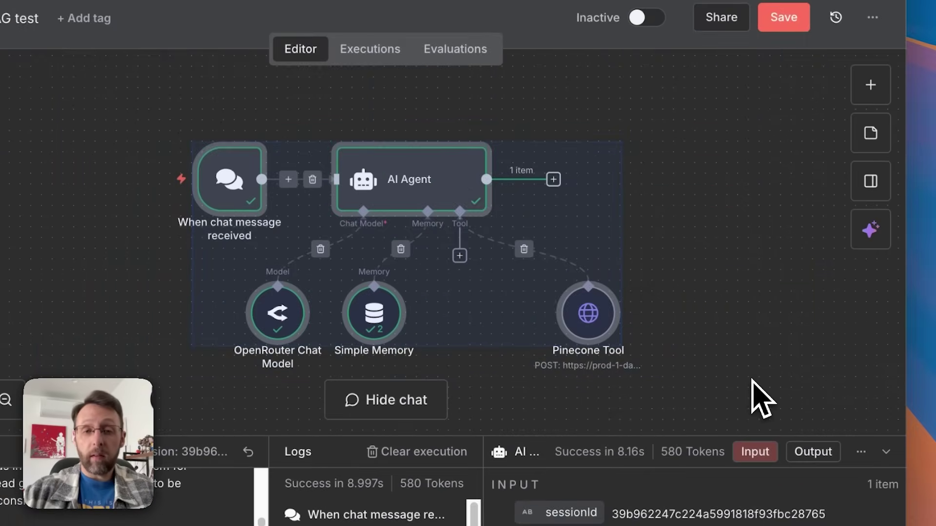
Step: Delete all workflow nodes, save, and add a chat message trigger as the first step
key(Delete)
key(super+s)
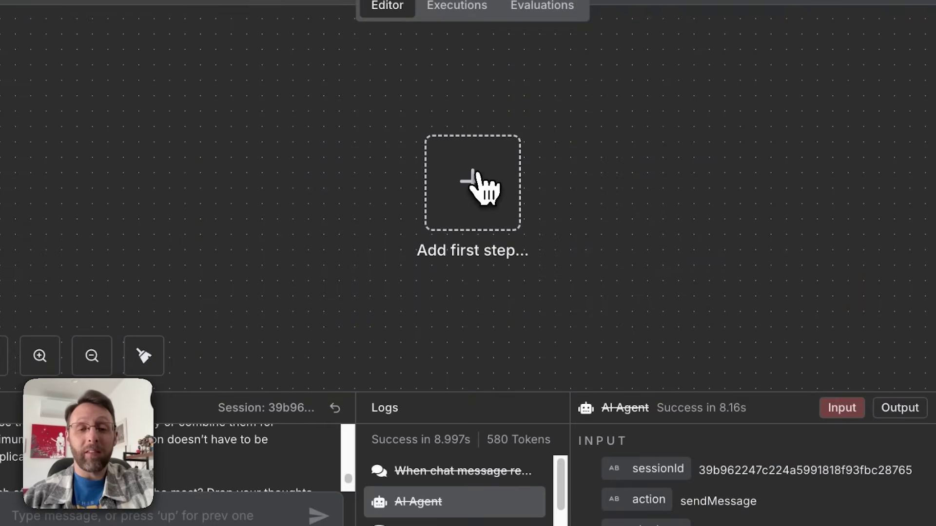
click(482, 184)
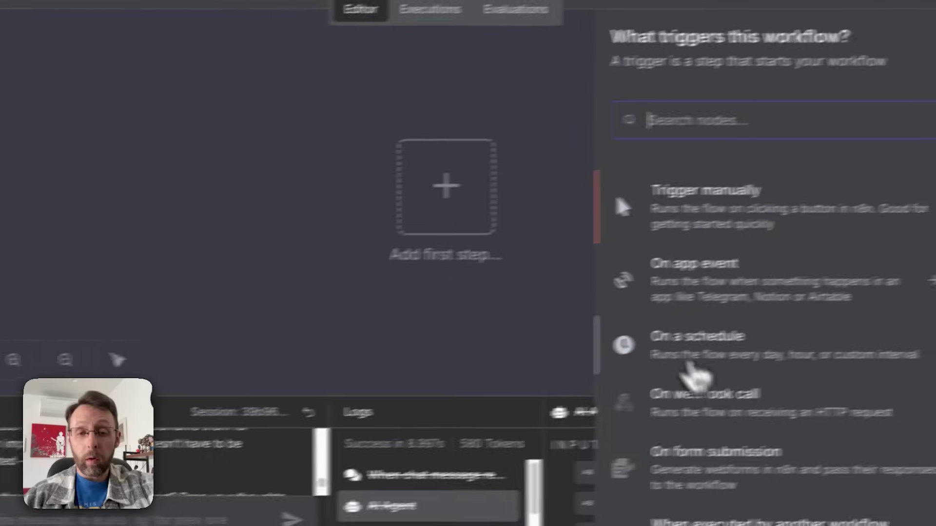
scroll(564, 250, down, 5)
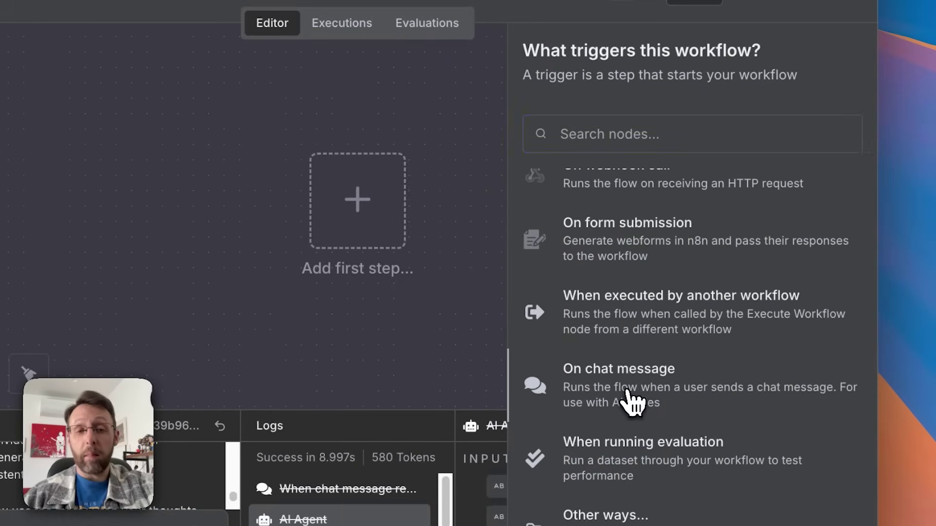
click(575, 403)
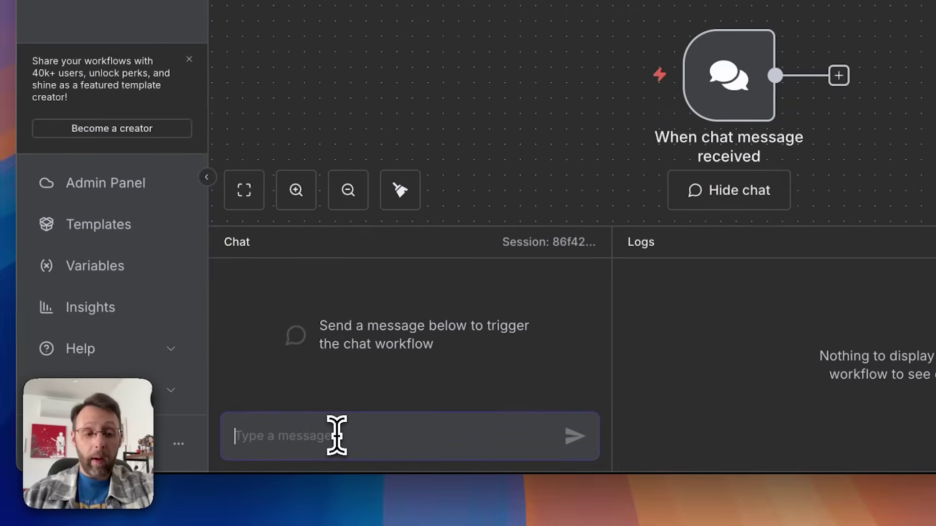
Step: Test the chat trigger with 'hey whats up' and open the next-step picker
text(h)
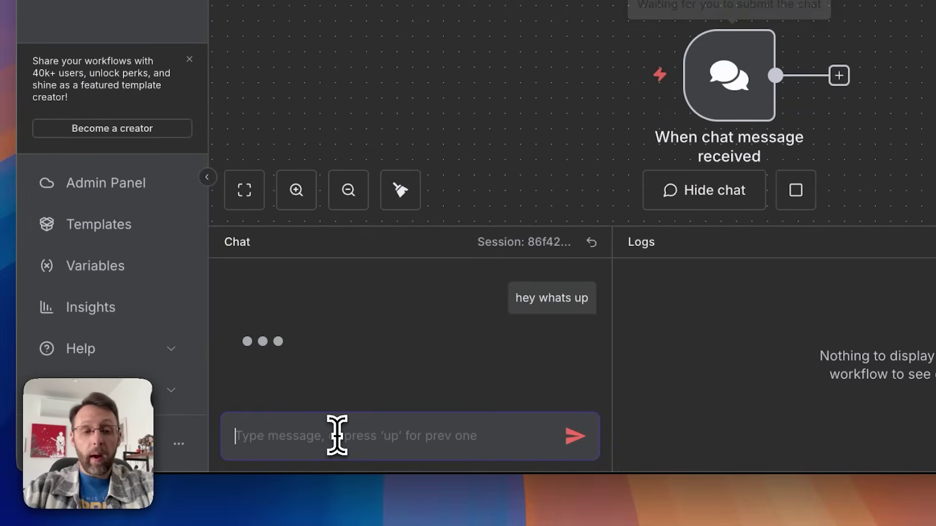
text(ey whats up)
key(Return)
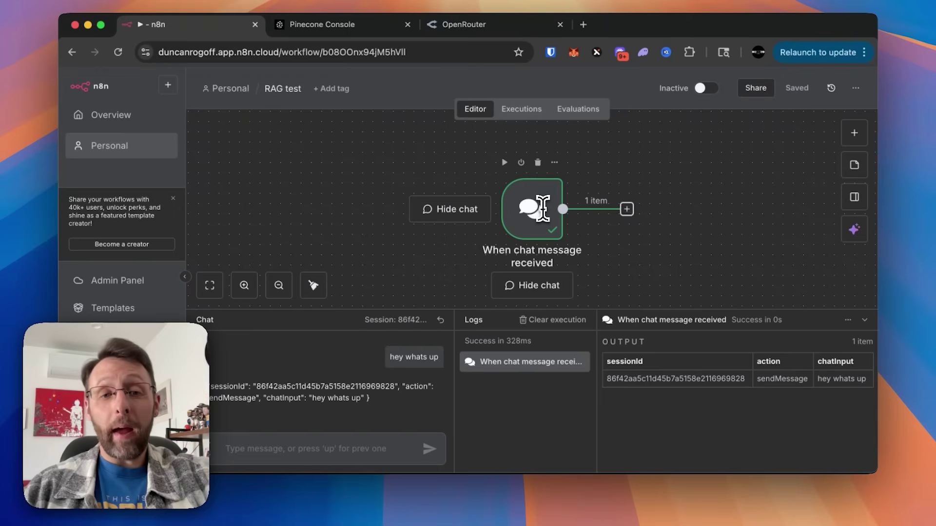
scroll(733, 250, right, 5)
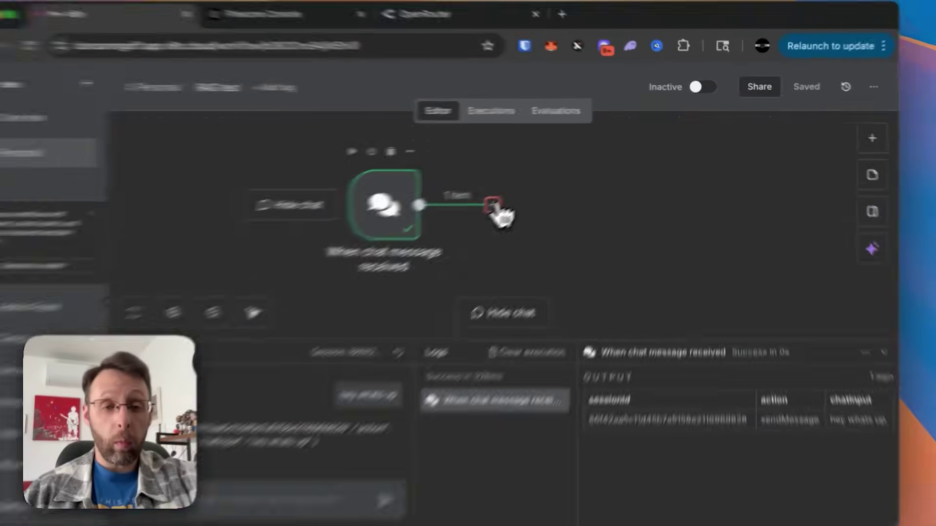
click(523, 191)
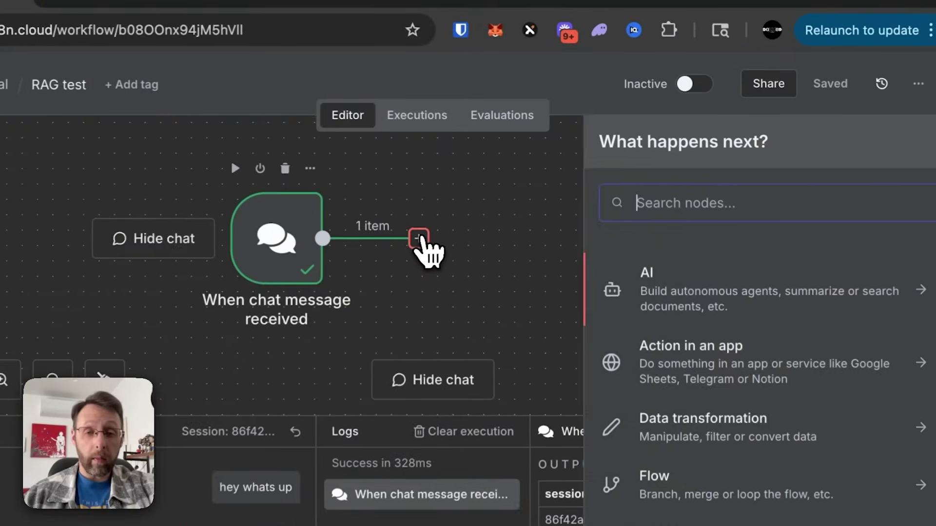
Step: Add an AI Agent node after the chat trigger and resize the chat panel
text(ai ge)
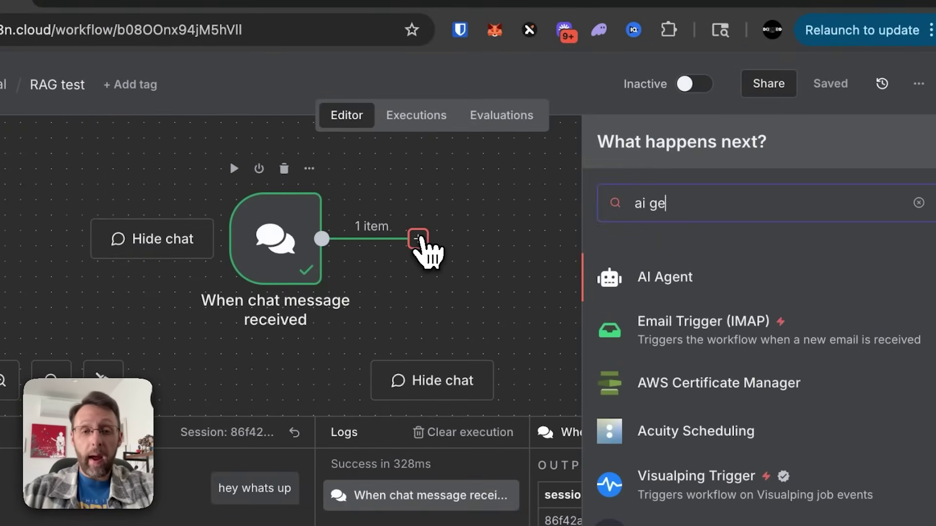
click(653, 280)
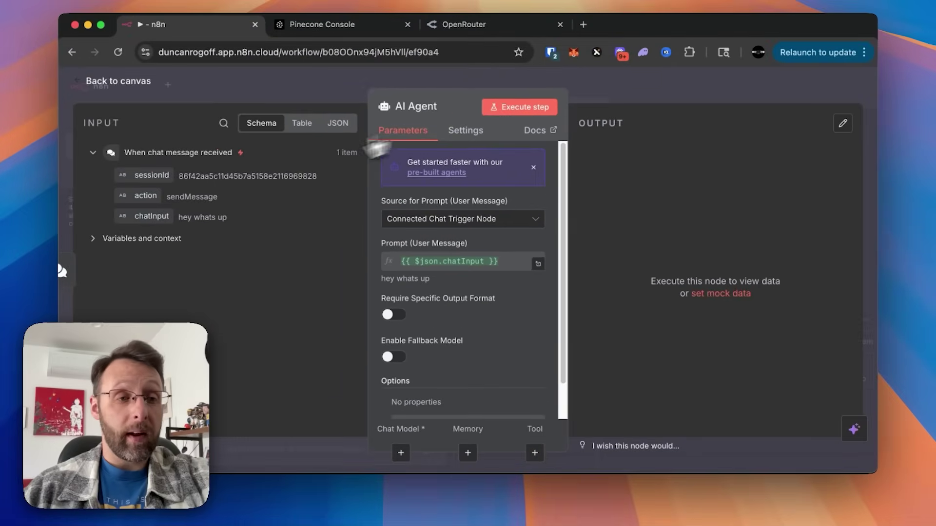
click(271, 92)
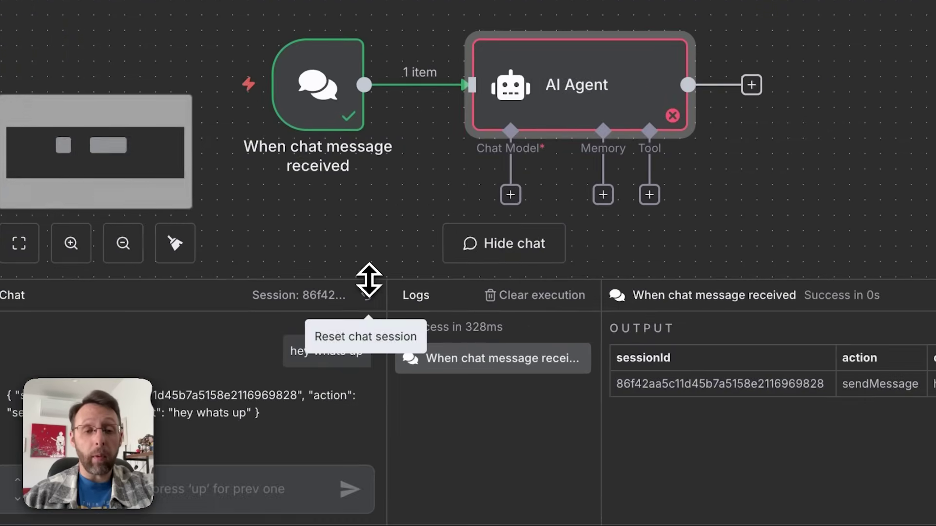
drag(518, 392, 502, 461)
drag(352, 347, 371, 341)
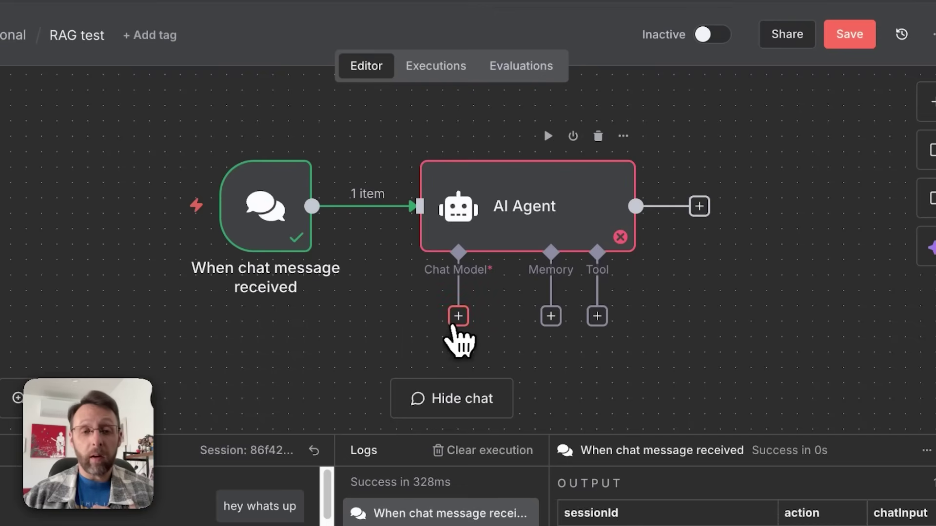
Step: Attach an OpenRouter Chat Model to the agent, then switch to the OpenRouter site
click(458, 317)
text(open)
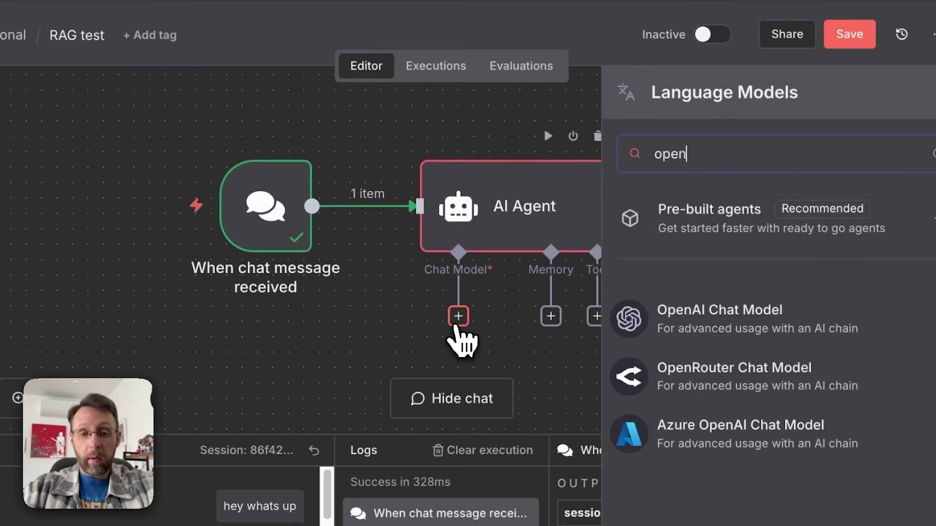
click(667, 379)
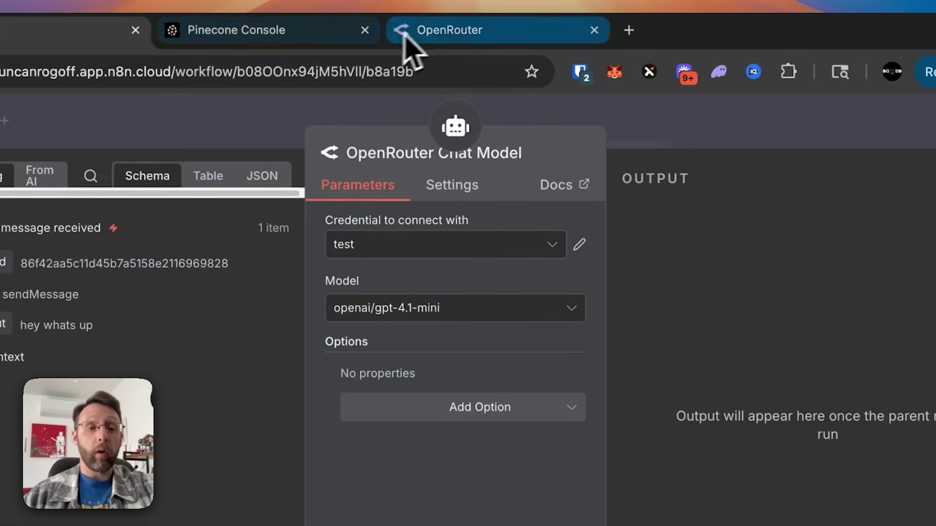
click(419, 30)
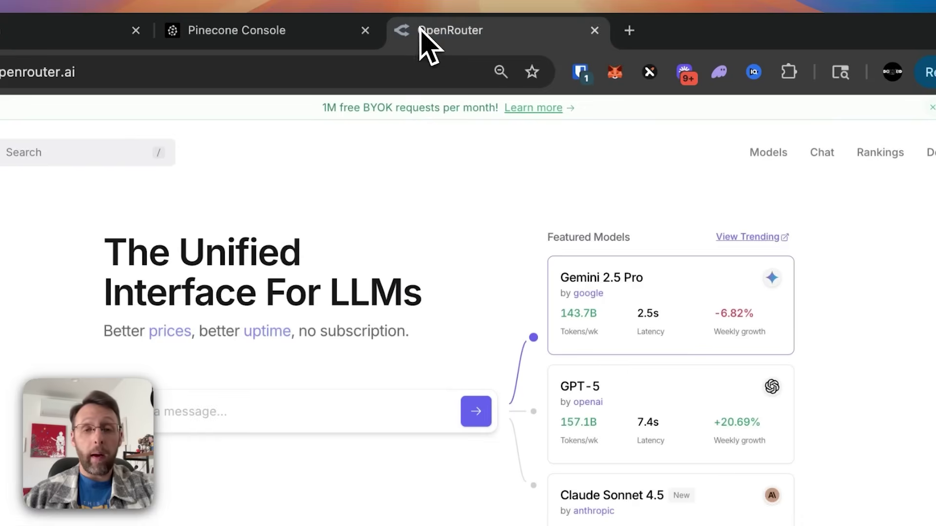
Step: Browse OpenRouter's Models catalogue down to free Qwen3 models like Qwen3 30B A3B (free)
click(741, 153)
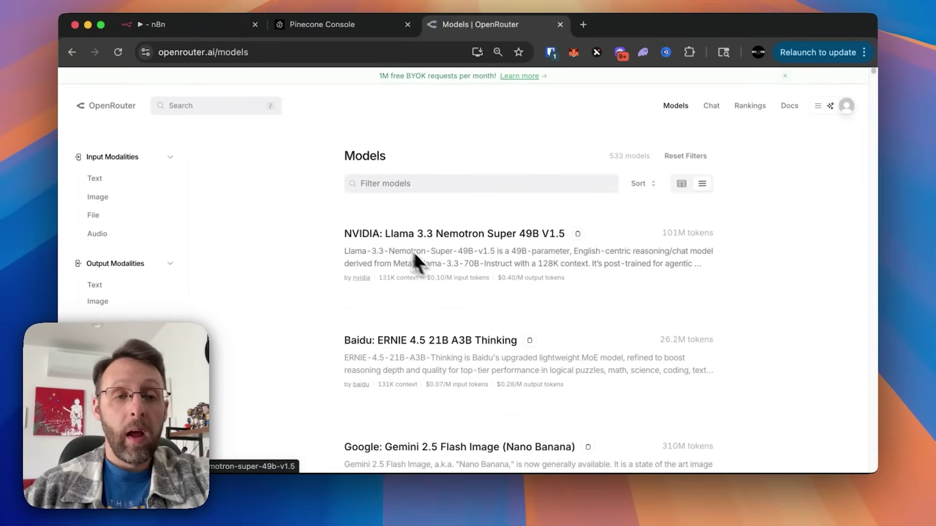
scroll(438, 268, down, 10)
scroll(440, 269, down, 20)
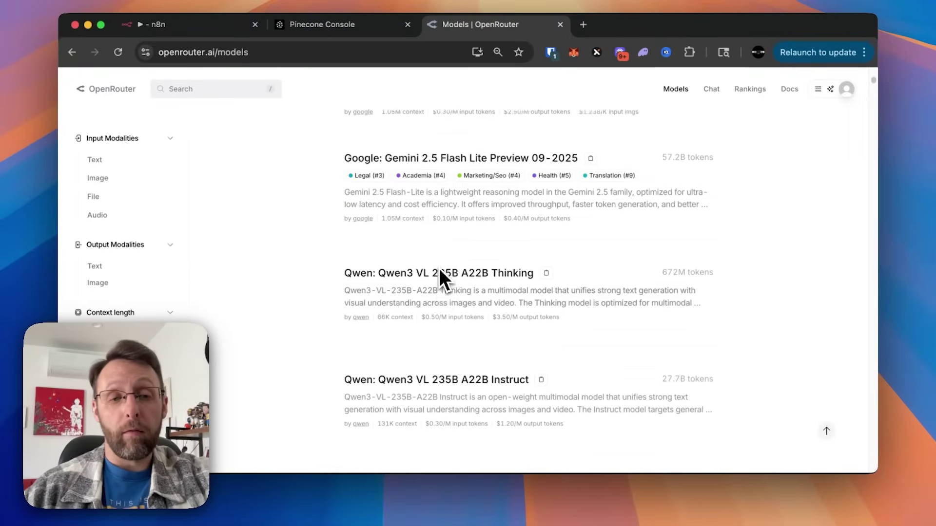
scroll(440, 268, down, 15)
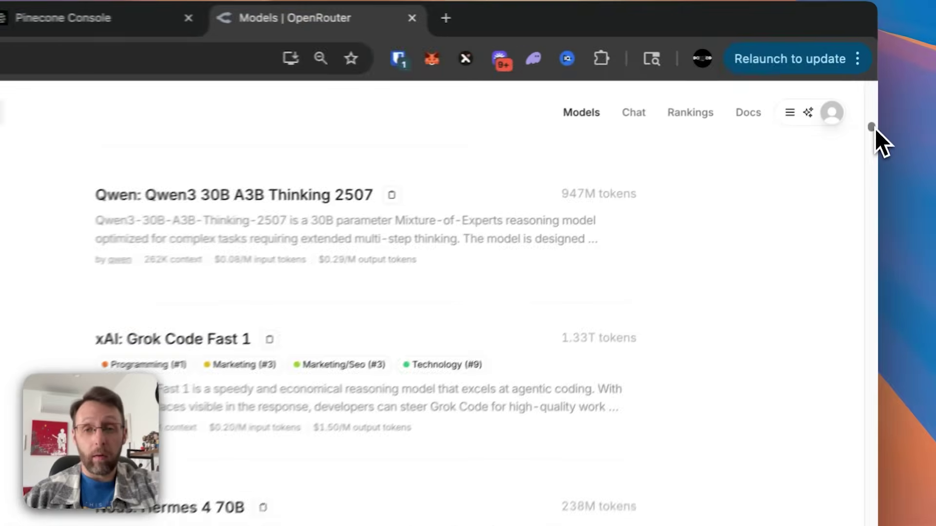
drag(875, 128, 860, 248)
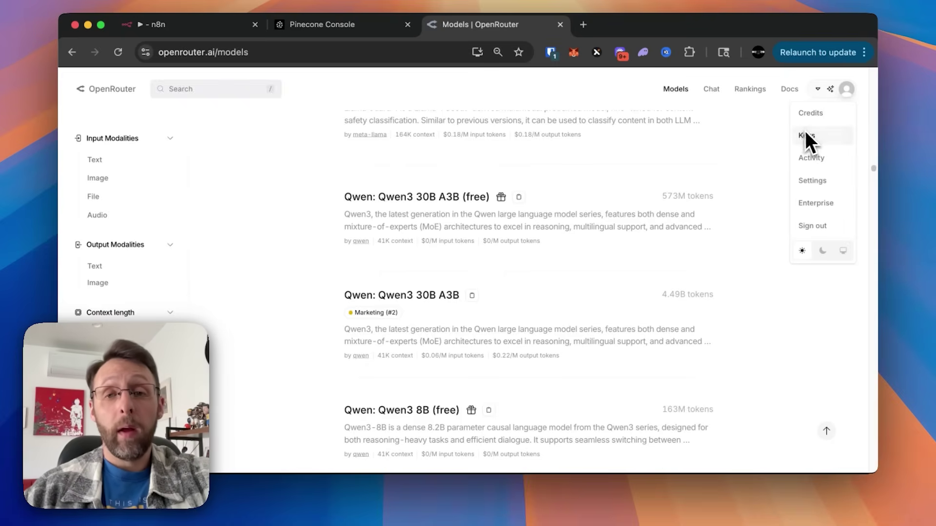
Step: Create and copy an OpenRouter API key named 'RAG', then return to n8n
mouse_move(839, 100)
click(819, 134)
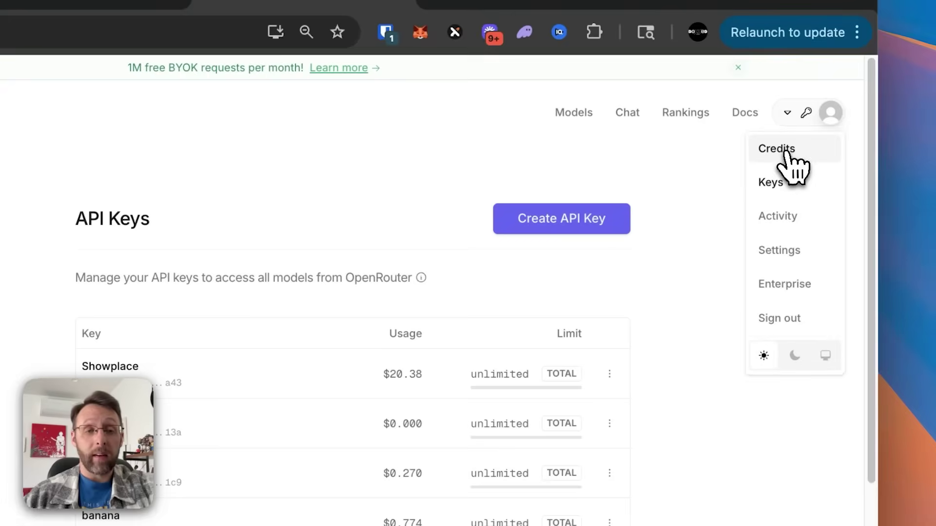
click(553, 221)
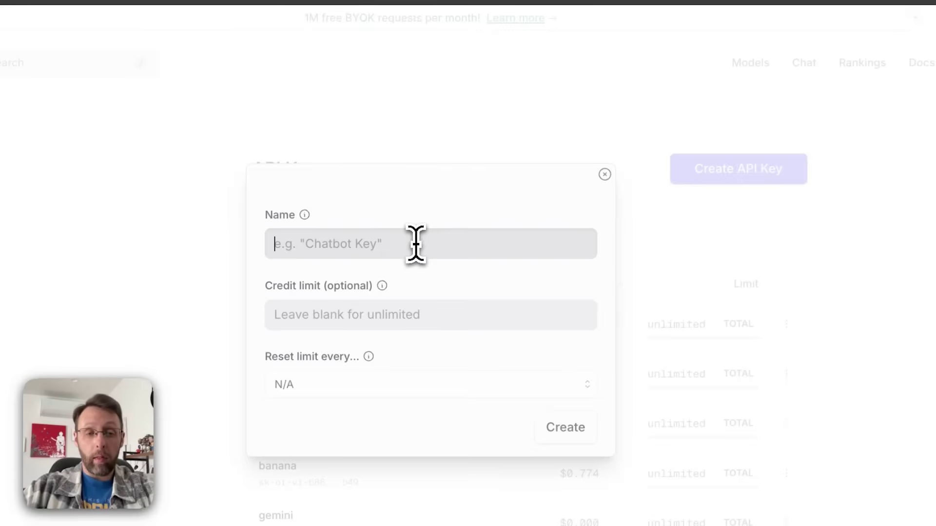
text(RAG)
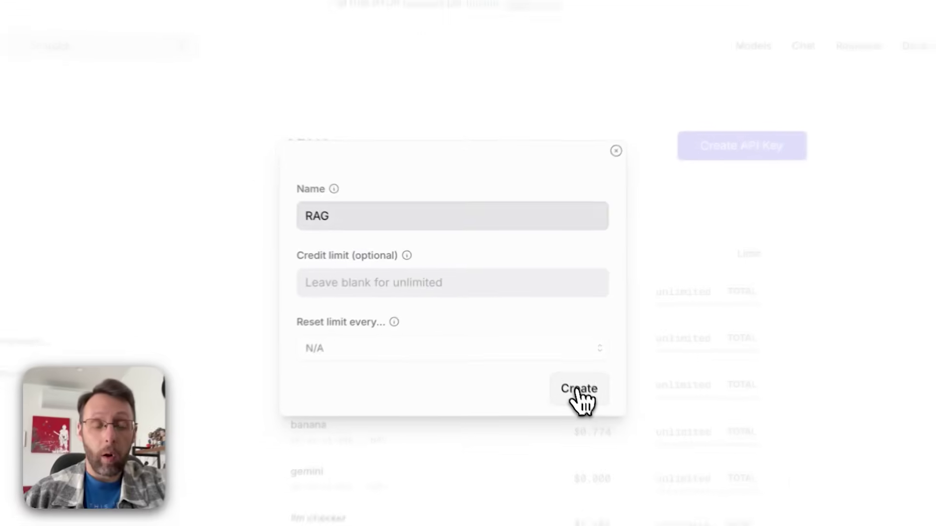
click(552, 348)
click(593, 253)
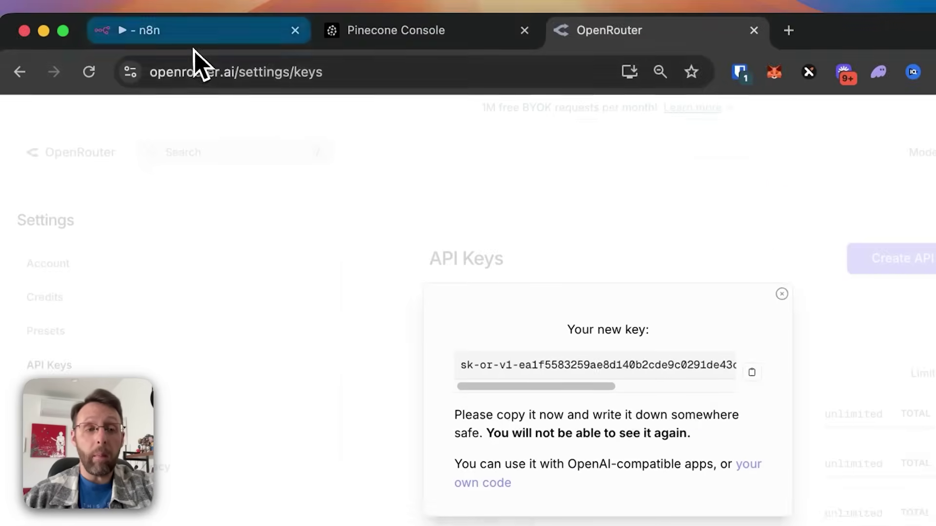
click(195, 32)
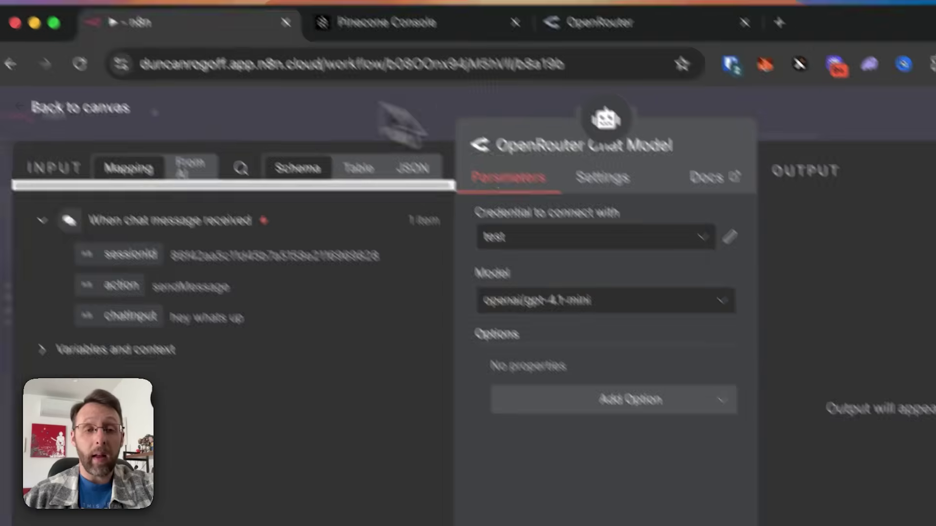
Step: Create a new OpenRouter credential named 'RAG' holding the copied API key
click(583, 240)
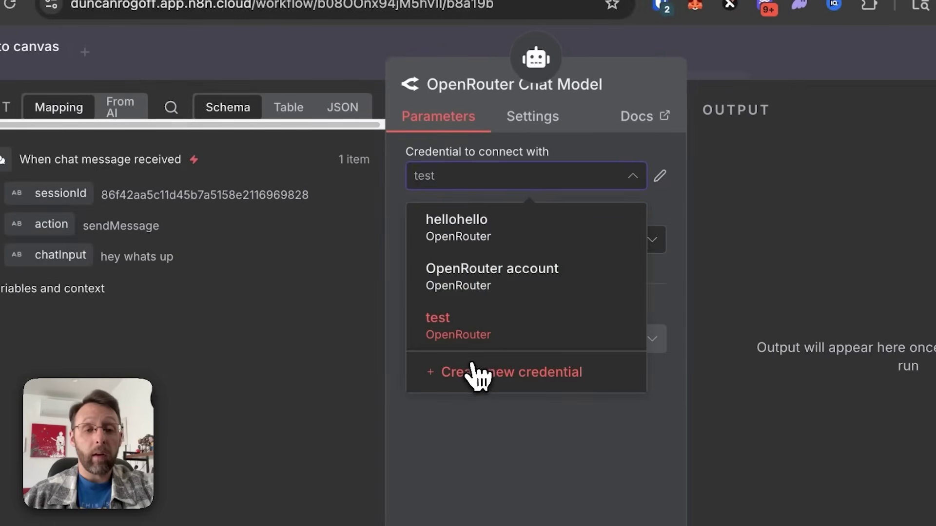
click(476, 372)
click(236, 93)
text(RAG)
click(390, 323)
key(super+v)
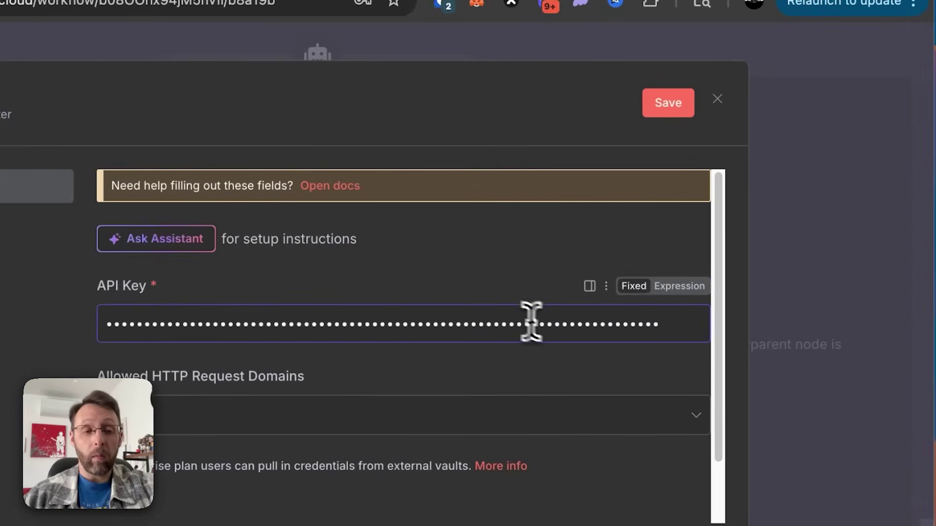
Step: Save and test the RAG credential, then close its dialog and the password prompt
click(678, 106)
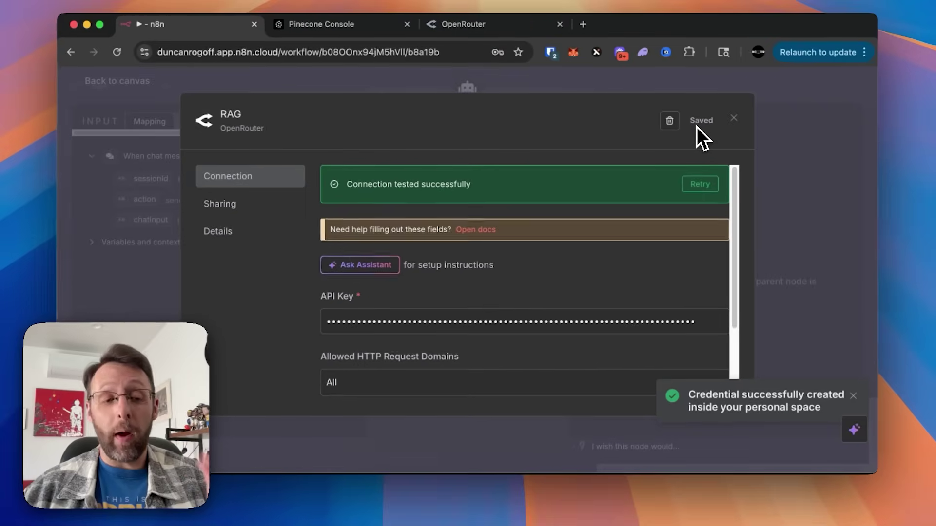
click(734, 118)
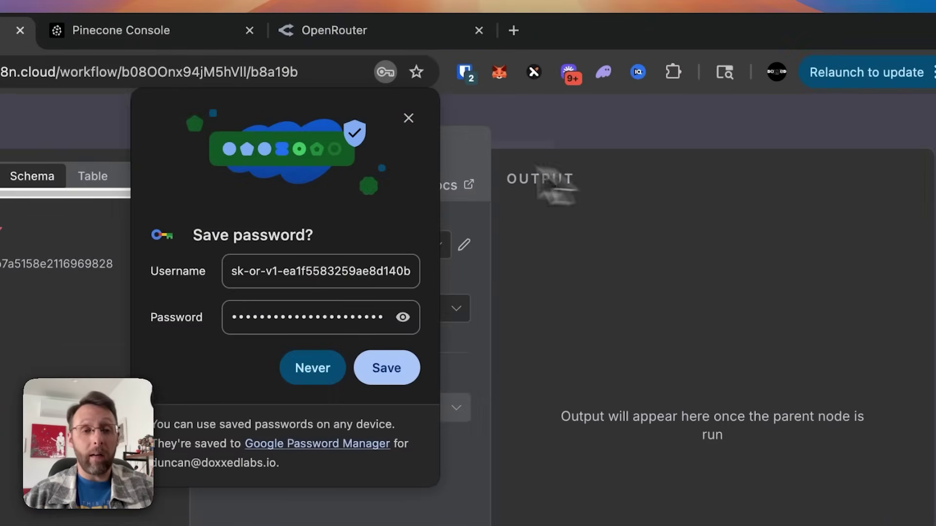
click(408, 118)
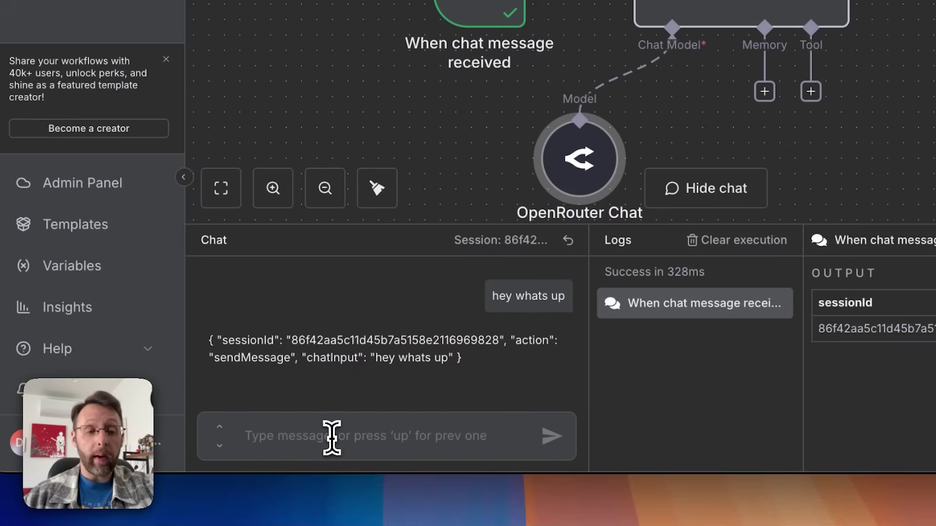
Step: Send a greeting, the user's name, and 'whats my name?' to the agent, then tidy the nodes
text(hey hhats up)
key(Return)
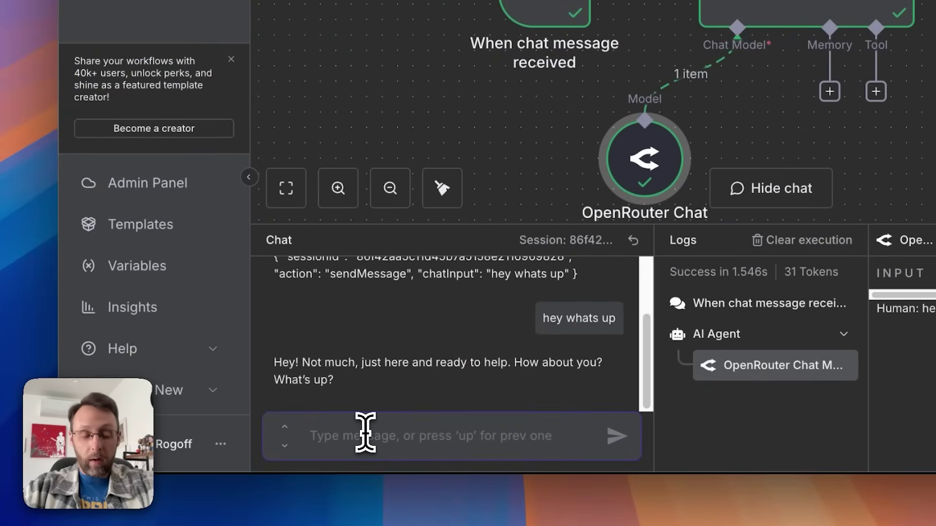
text(my name is duncan)
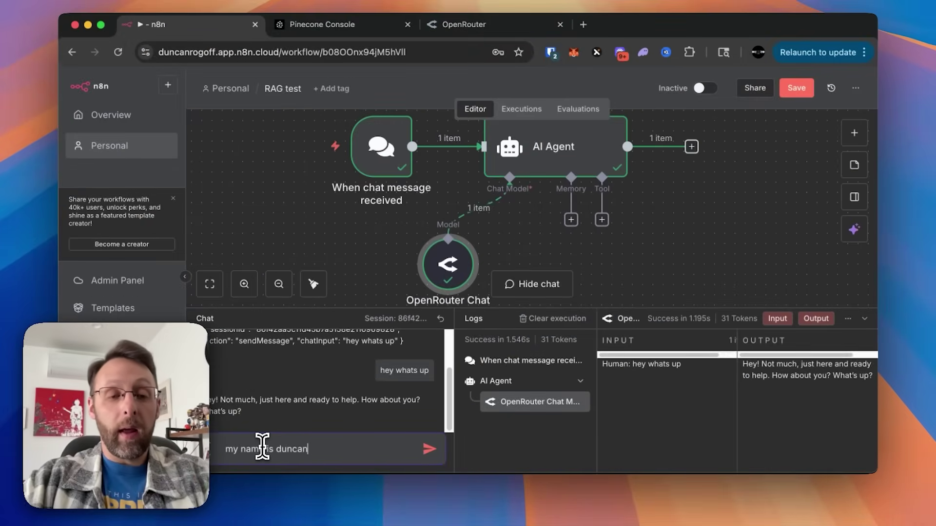
key(Return)
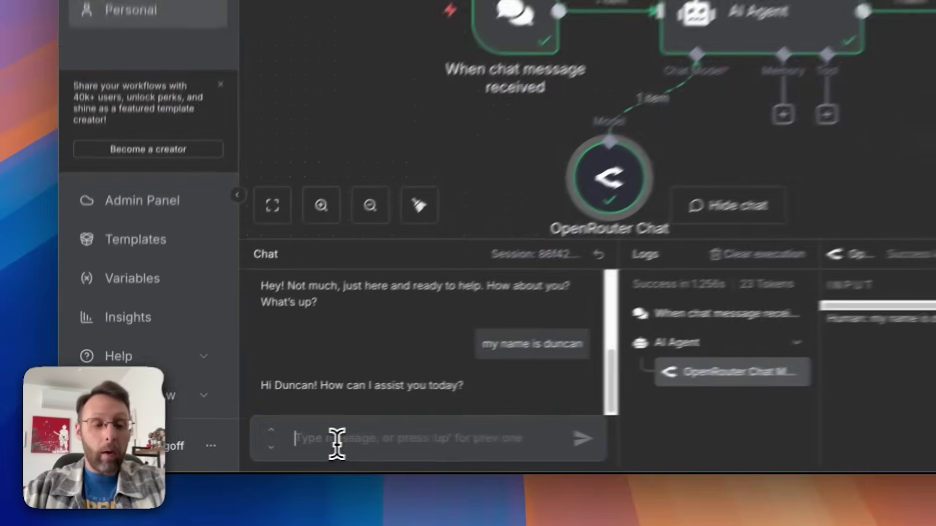
text(whats my name?)
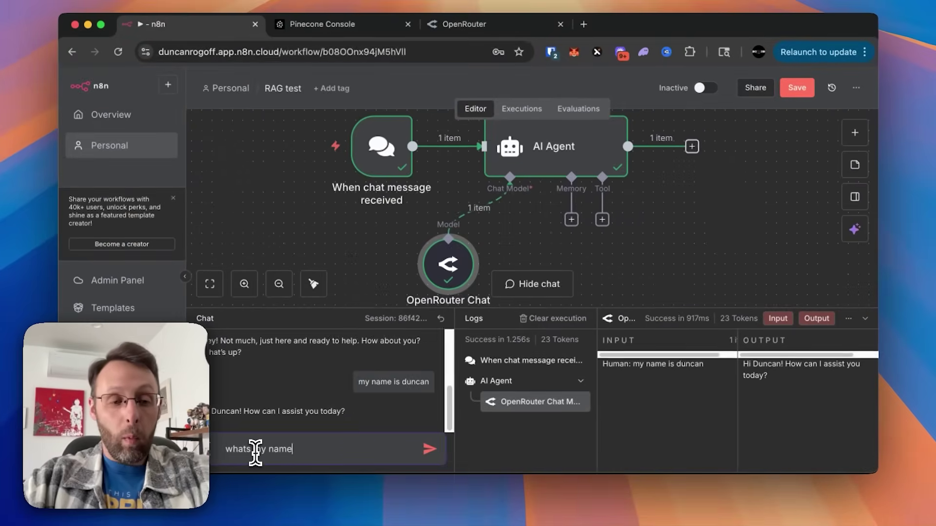
key(Return)
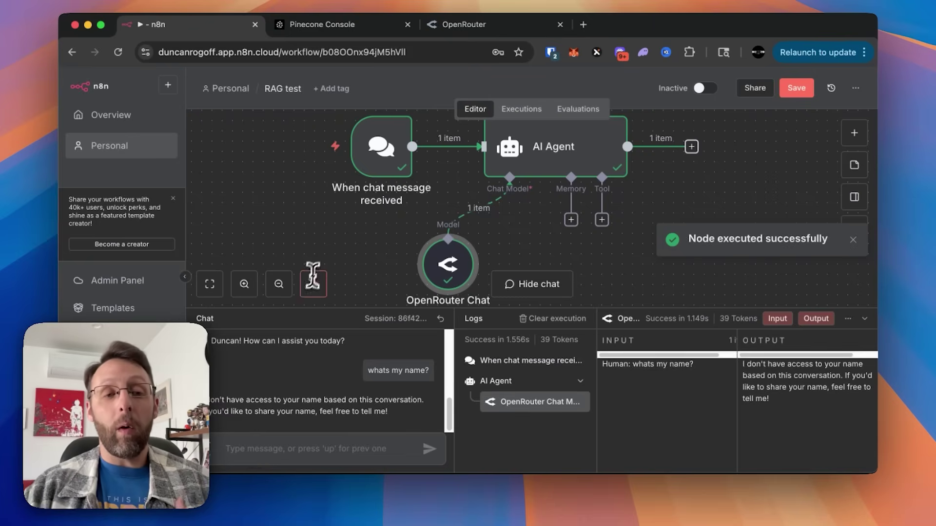
click(312, 283)
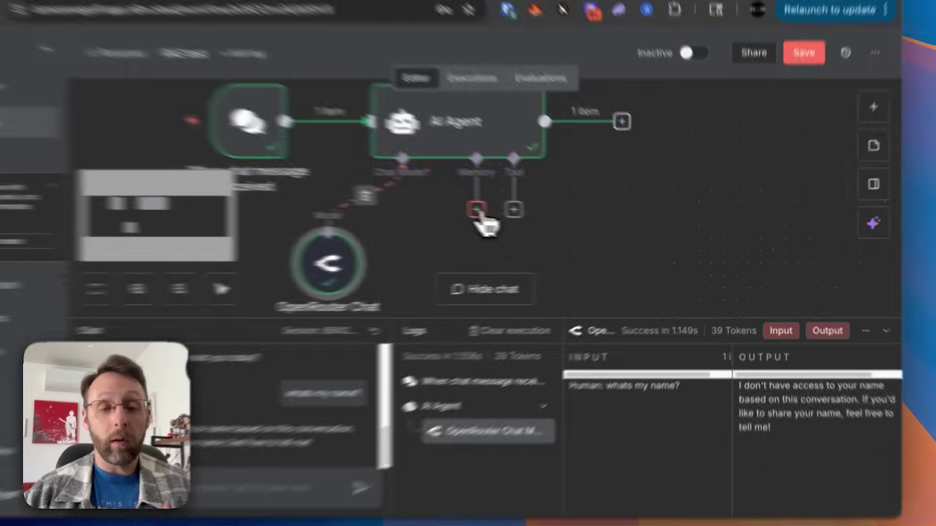
Step: Attach a Simple Memory node to the AI Agent and adjust its Context Window Length
click(525, 218)
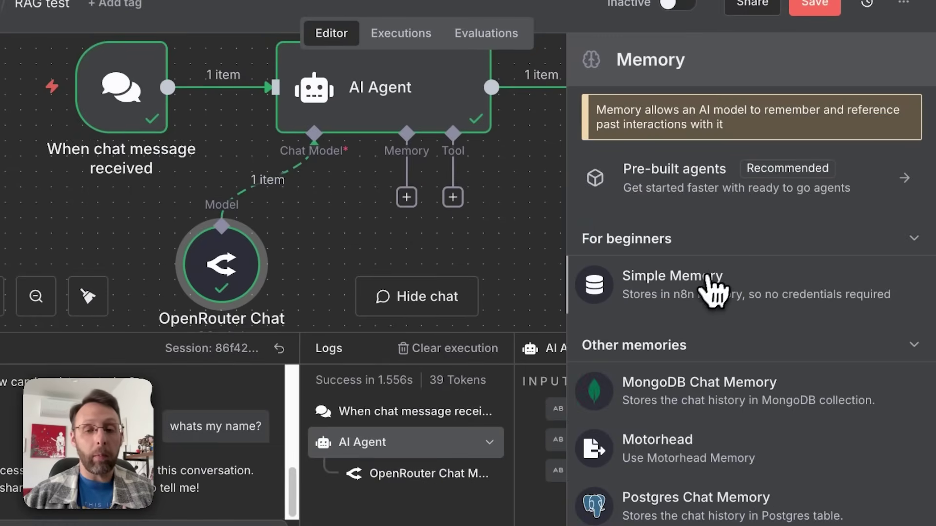
click(652, 292)
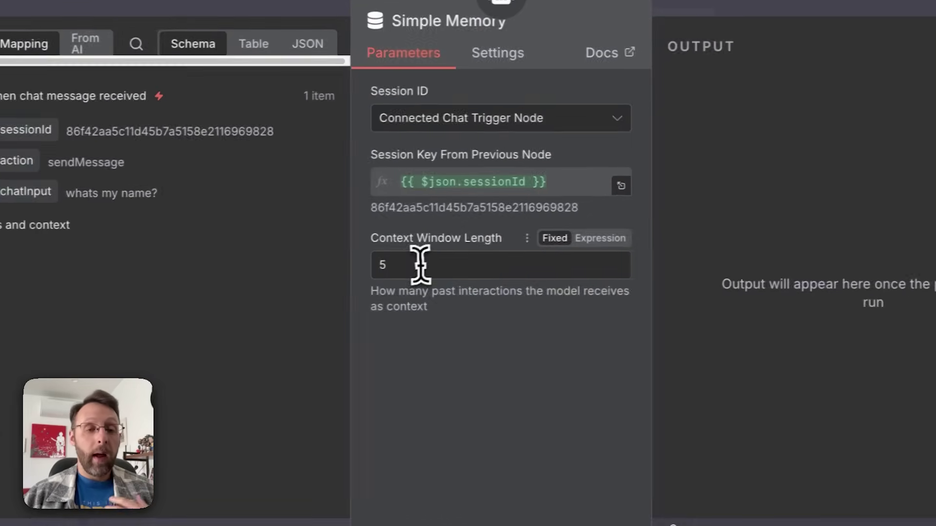
double_click(381, 265)
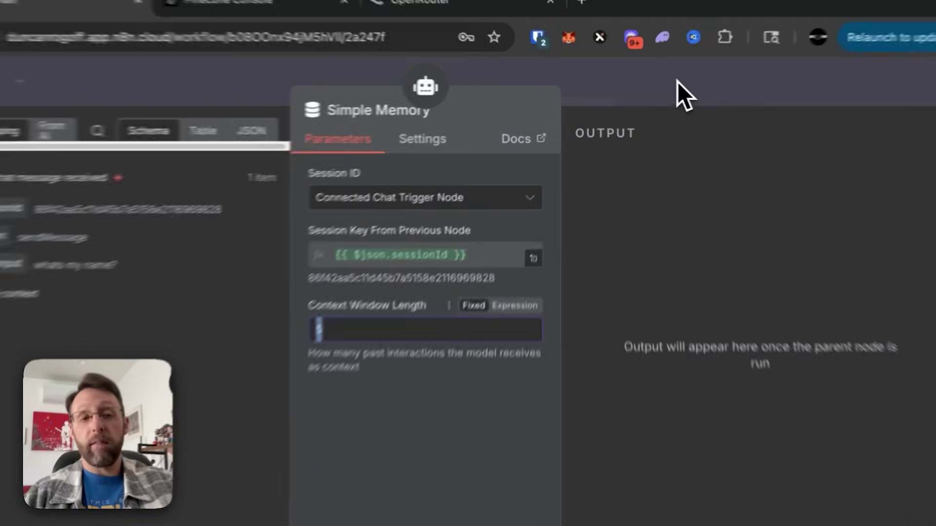
click(653, 94)
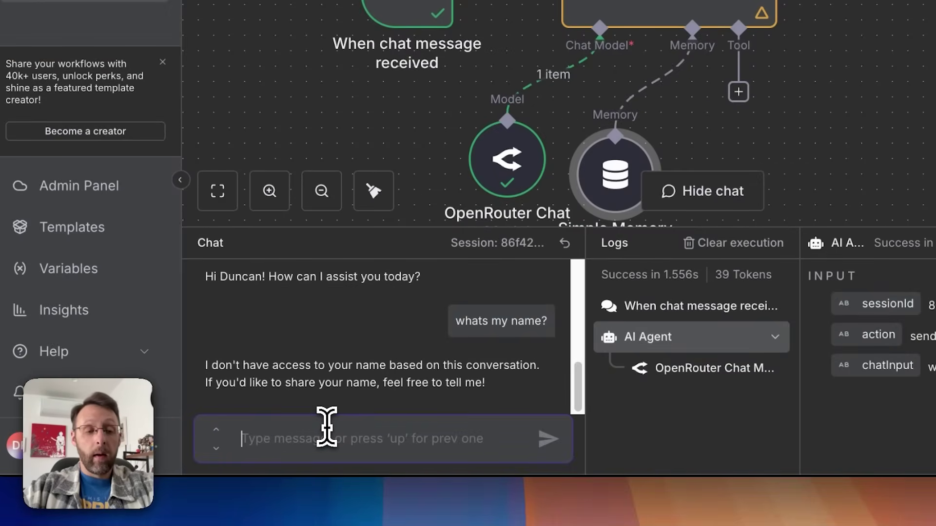
Step: Retest memory by sending the user's name and then 'whats my name?' in the chat
text(ny ame is duncan)
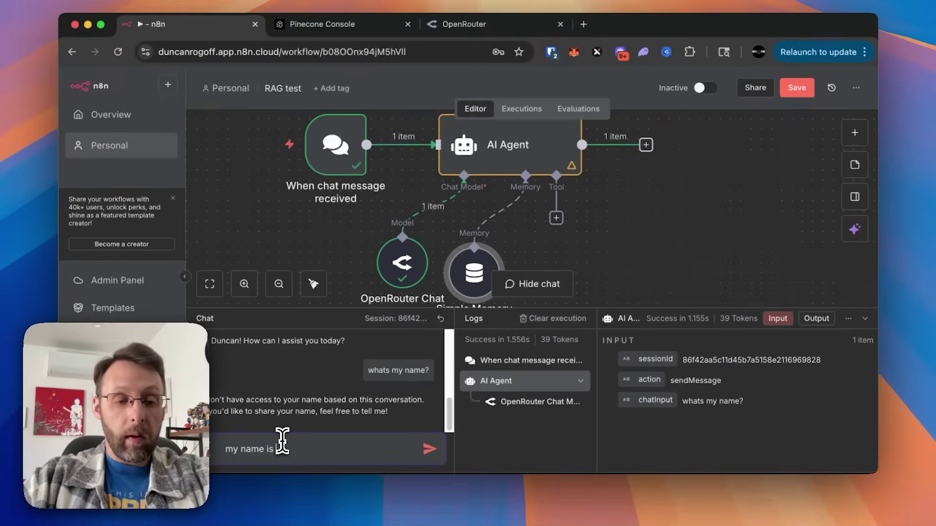
key(Return)
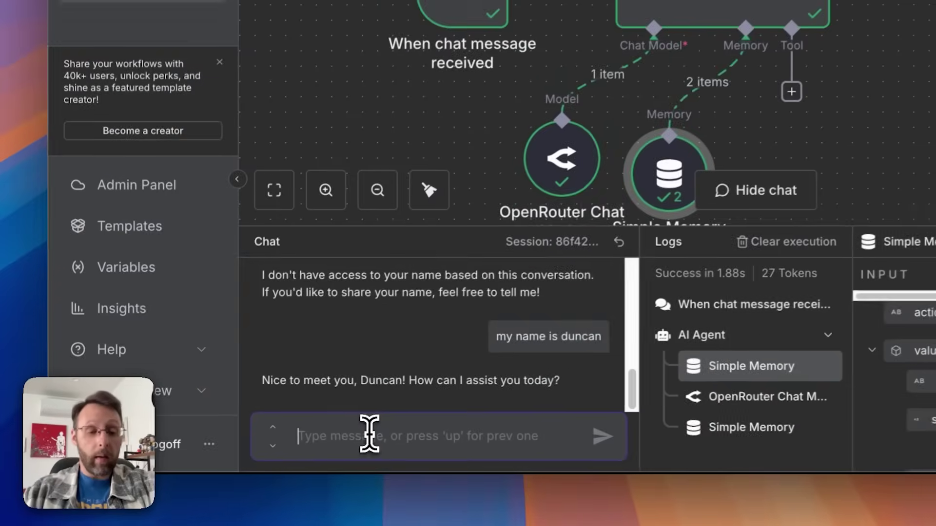
text(whats)
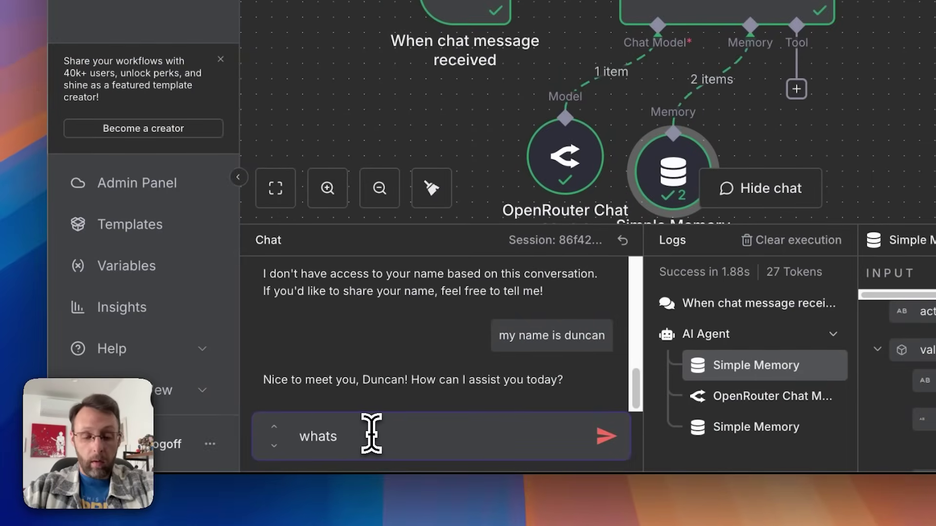
text( my name?)
key(Return)
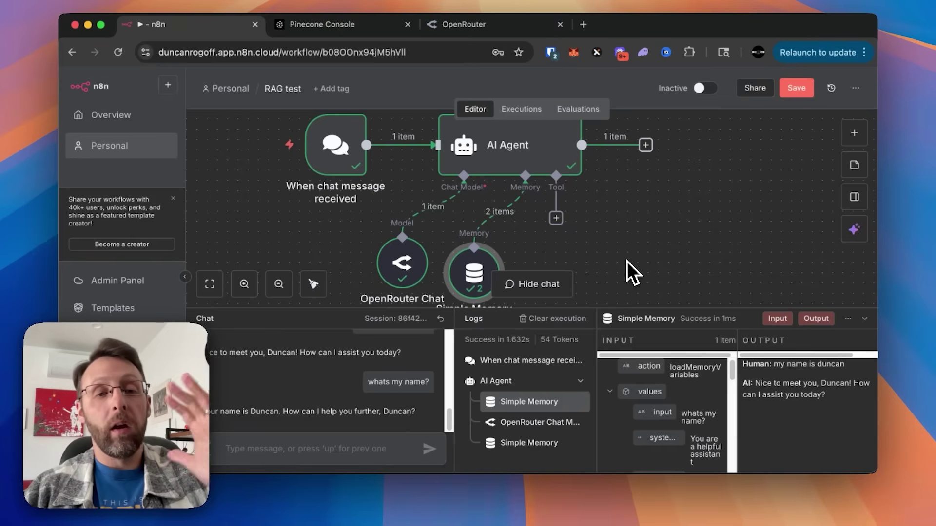
scroll(627, 261, up, 1)
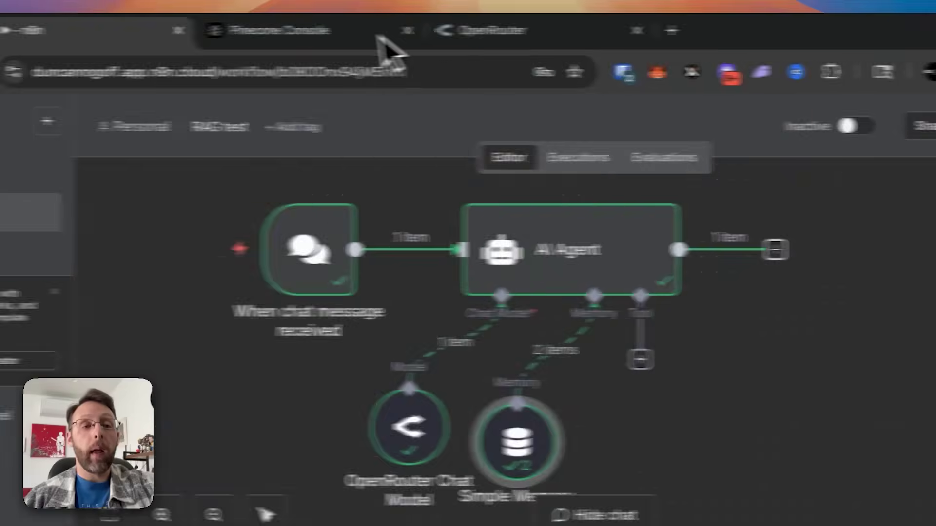
click(108, 35)
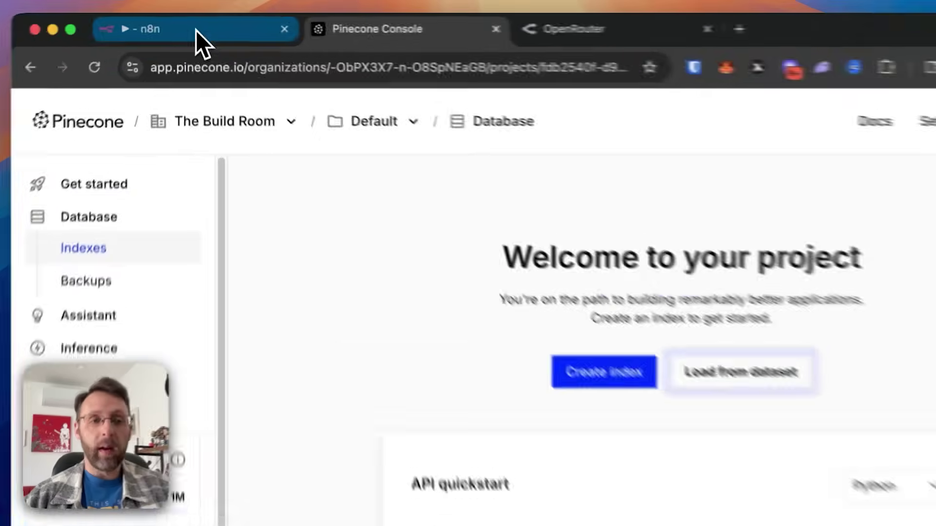
Step: Create a Pinecone assistant named 'hormozi' in the United States region
click(200, 26)
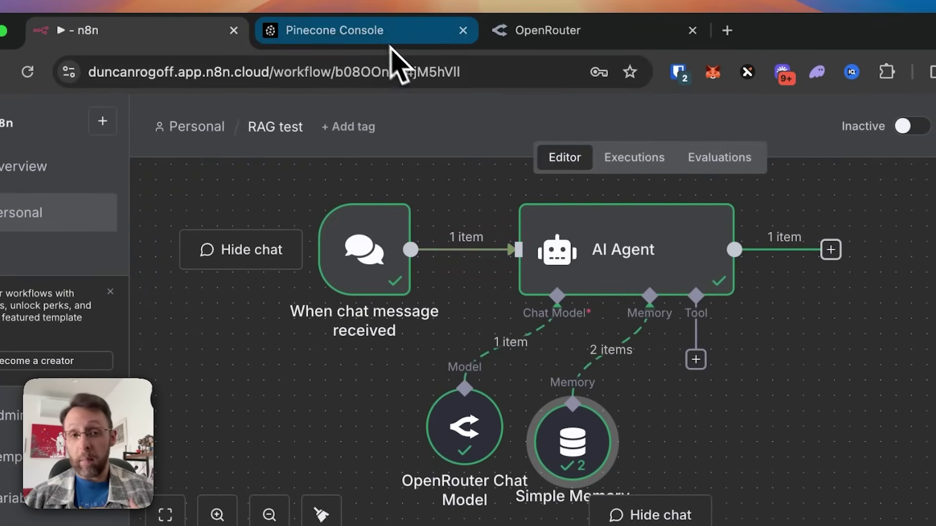
click(375, 34)
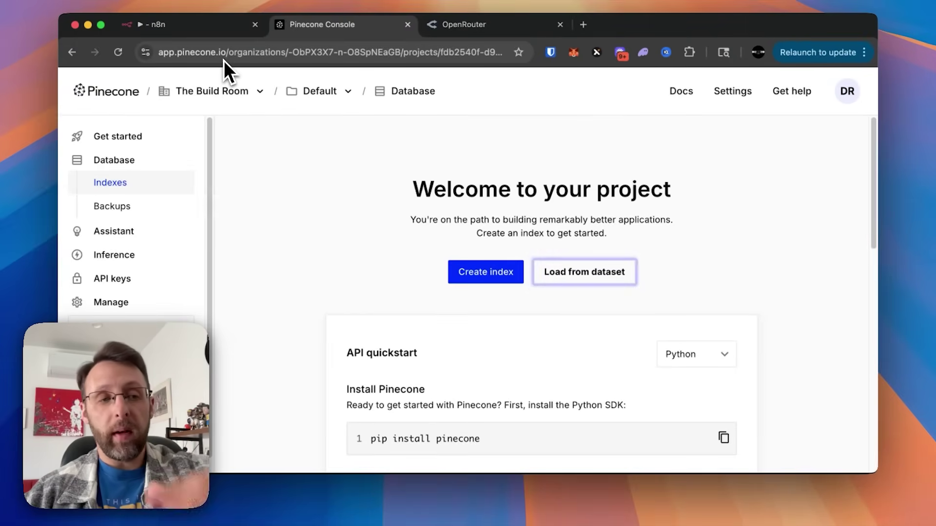
click(284, 248)
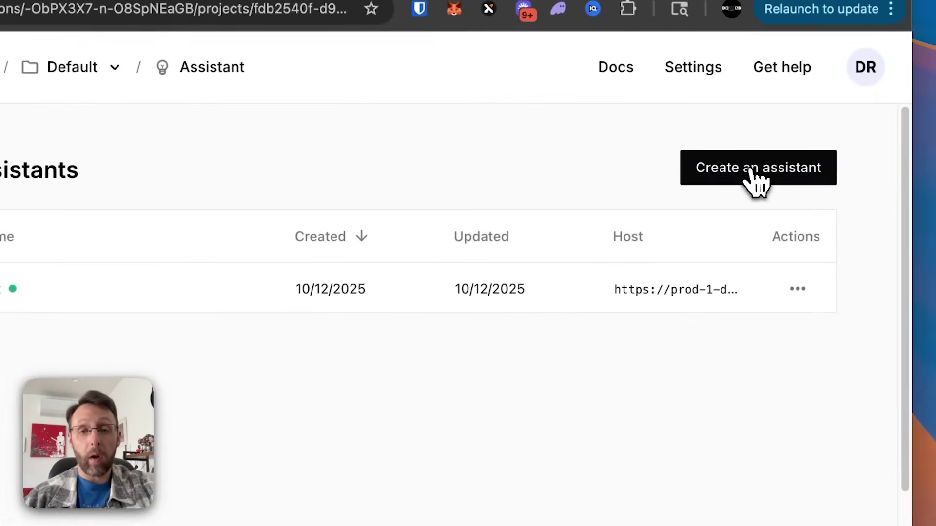
click(753, 170)
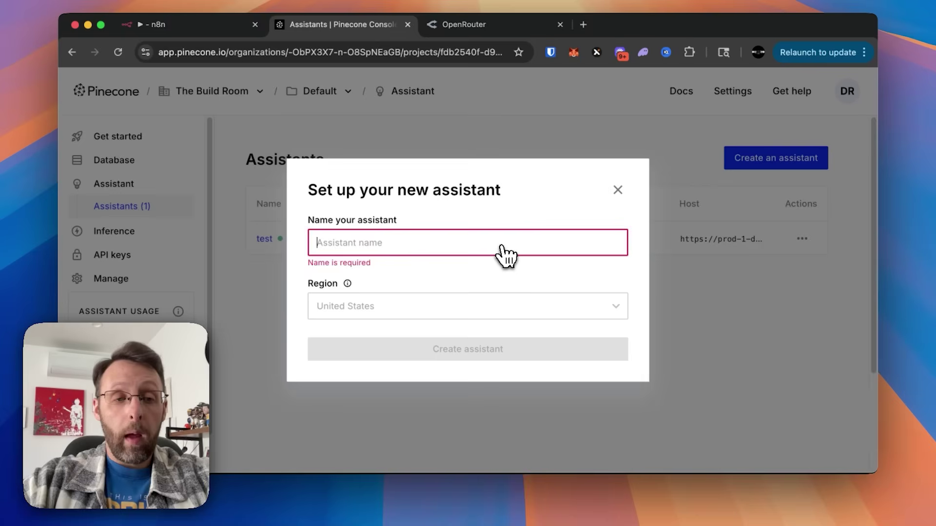
text(hormozi)
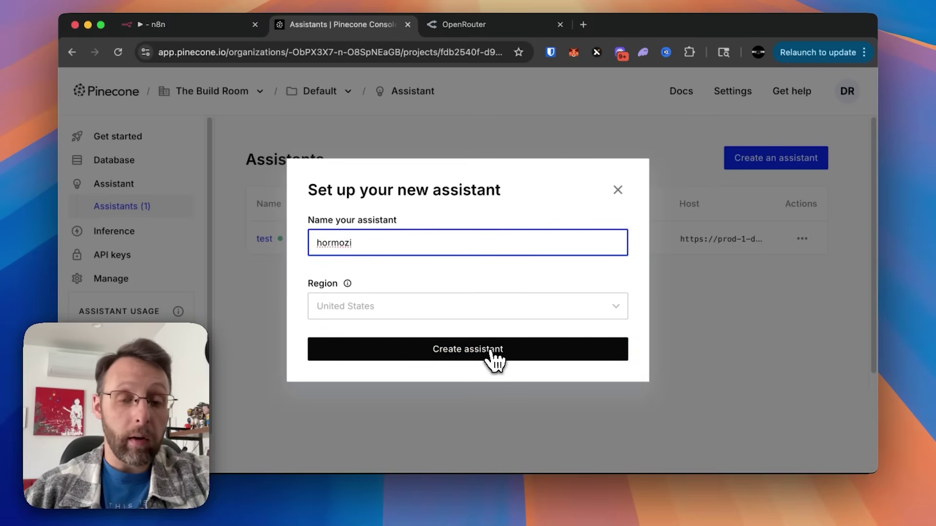
click(493, 353)
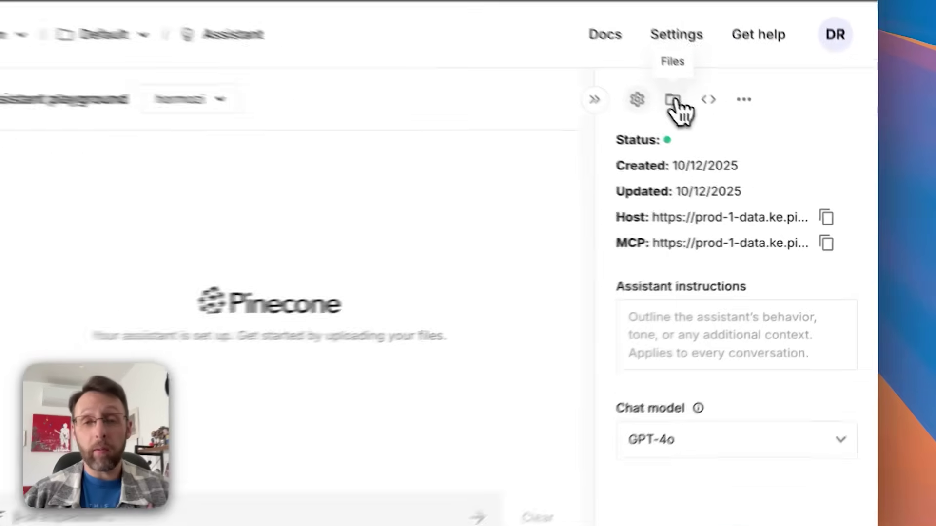
Step: Upload and import the '100M Leads' book PDF into the hormozi assistant's files
click(730, 138)
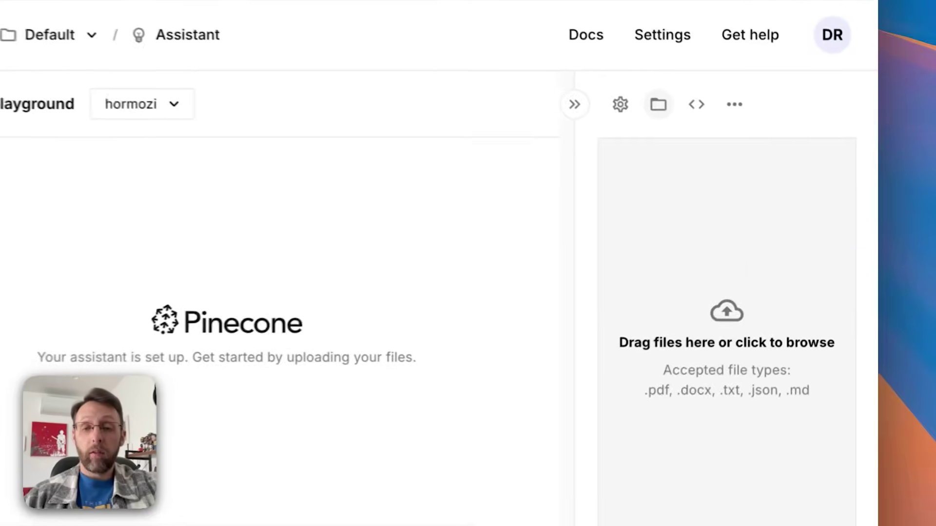
drag(877, 244, 492, 213)
drag(411, 202, 843, 273)
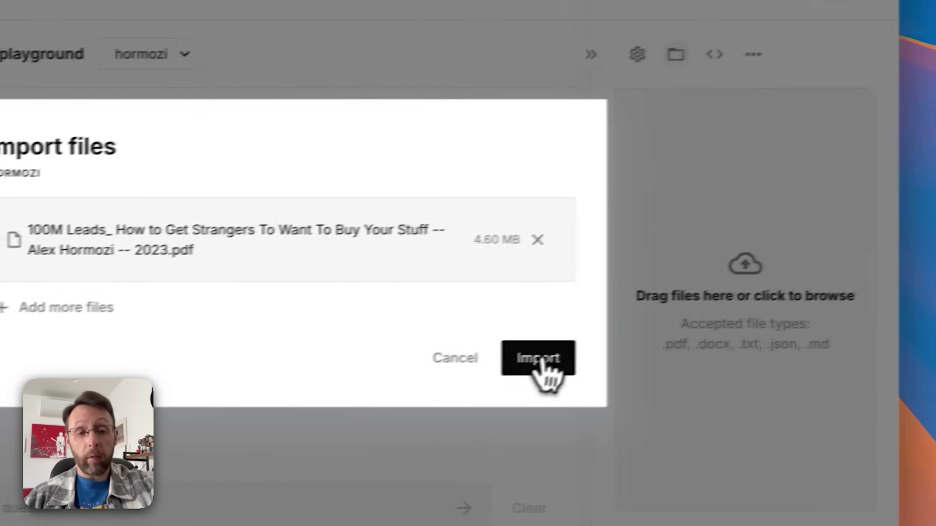
click(528, 374)
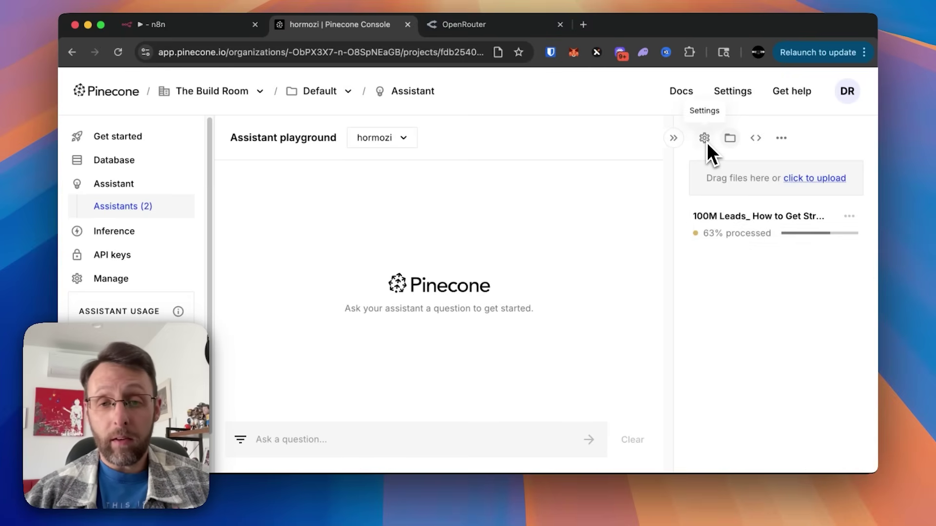
Step: View the assistant's connection code example and open the Assistant API documentation
click(756, 141)
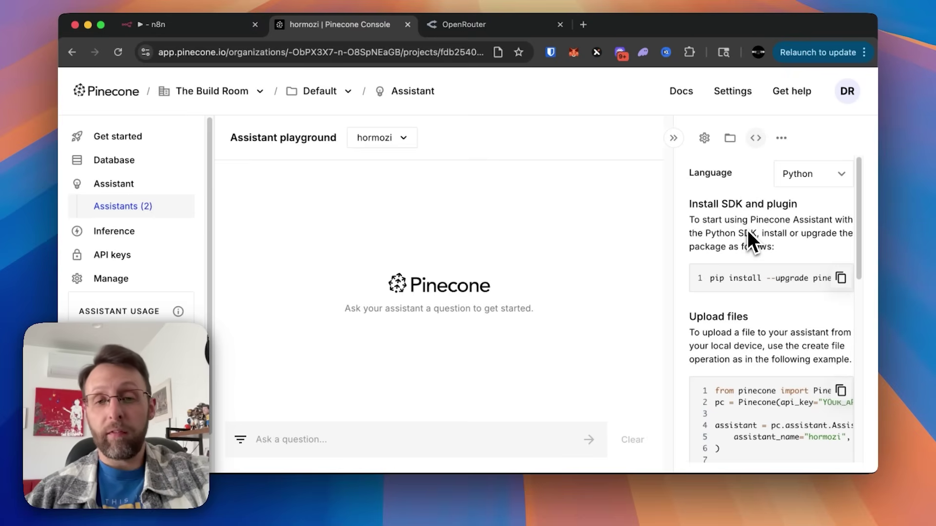
scroll(747, 230, down, 1)
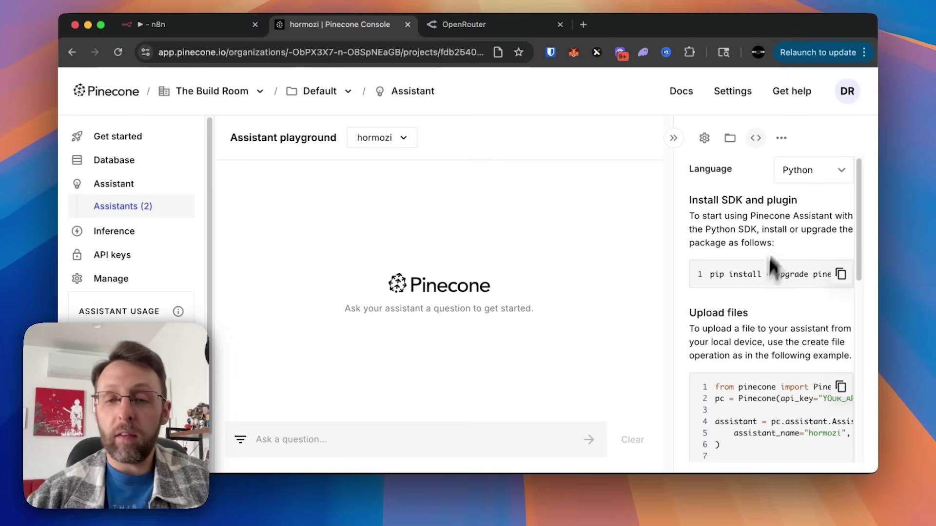
scroll(750, 322, down, 10)
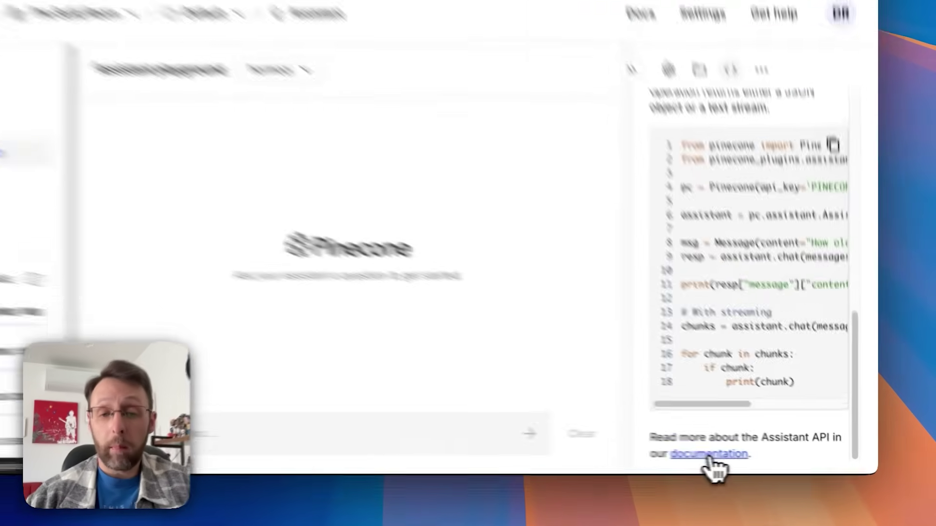
click(709, 456)
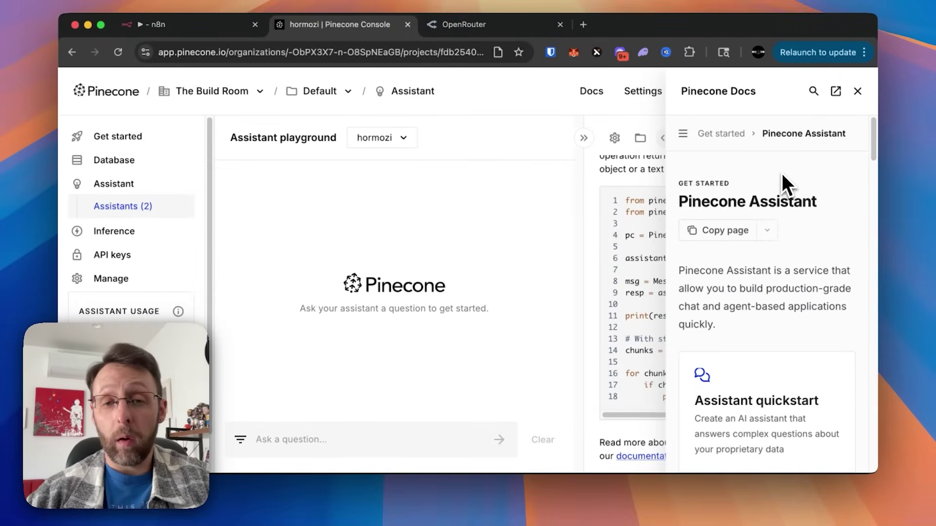
scroll(769, 246, down, 10)
scroll(769, 248, down, 10)
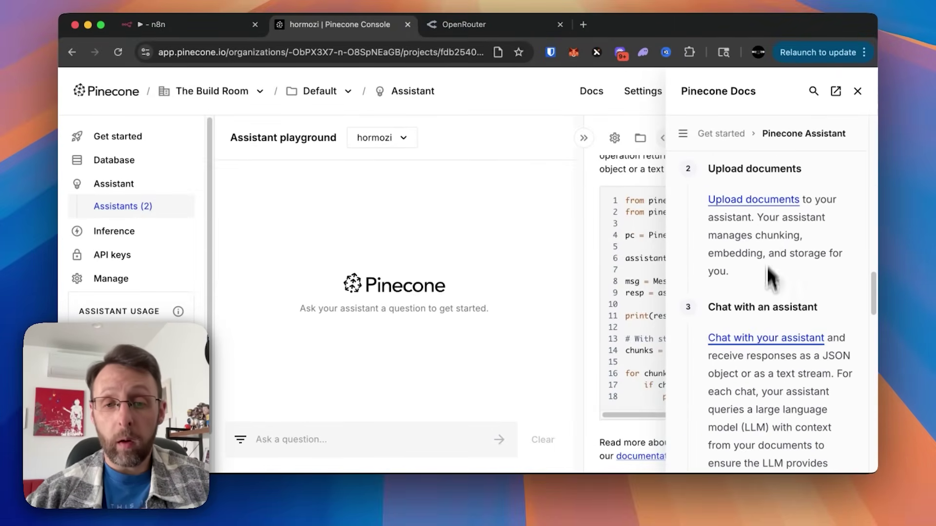
scroll(768, 266, down, 3)
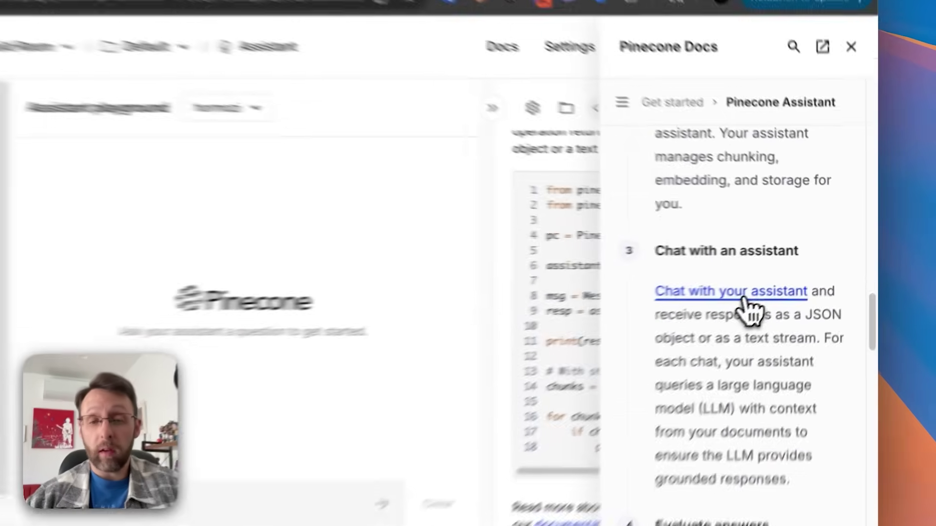
Step: Select the curl request example on the chat-with-an-assistant docs page and return to n8n
click(775, 279)
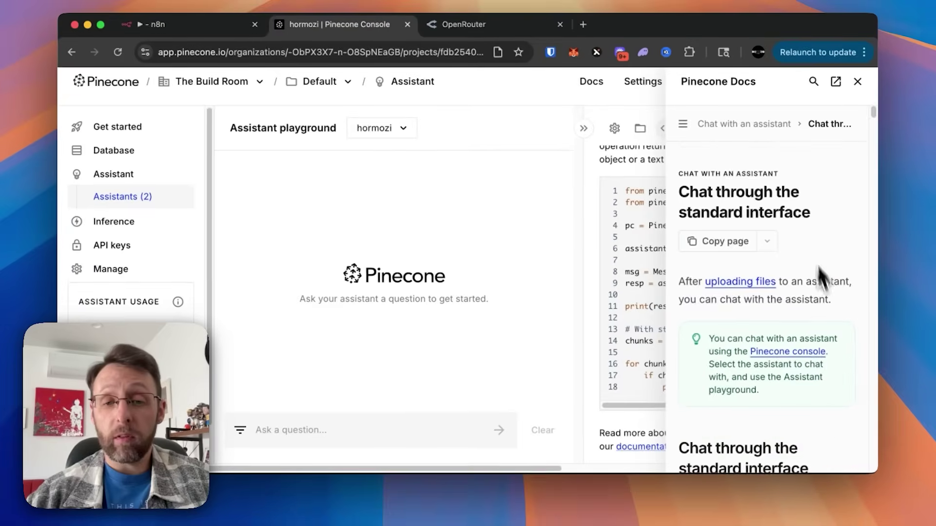
scroll(821, 278, down, 10)
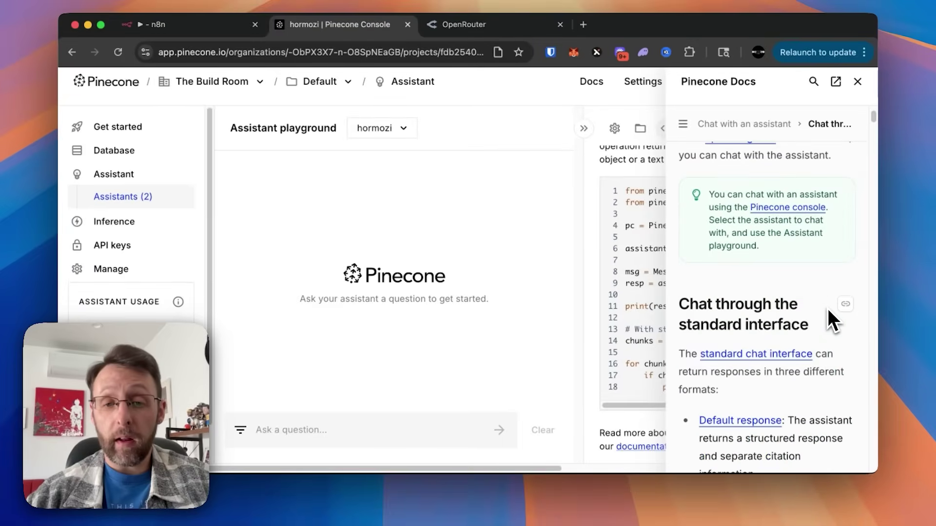
scroll(797, 208, down, 2)
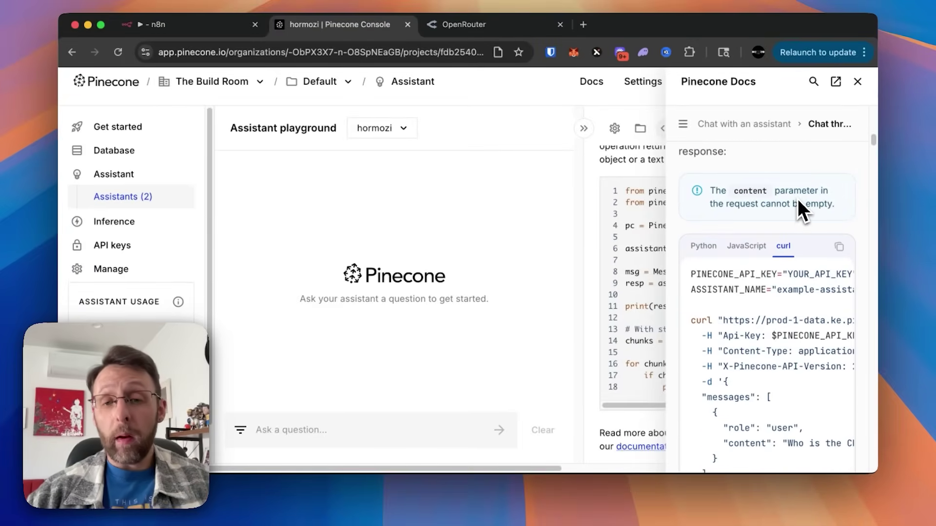
scroll(738, 298, down, 2)
scroll(735, 308, down, 1)
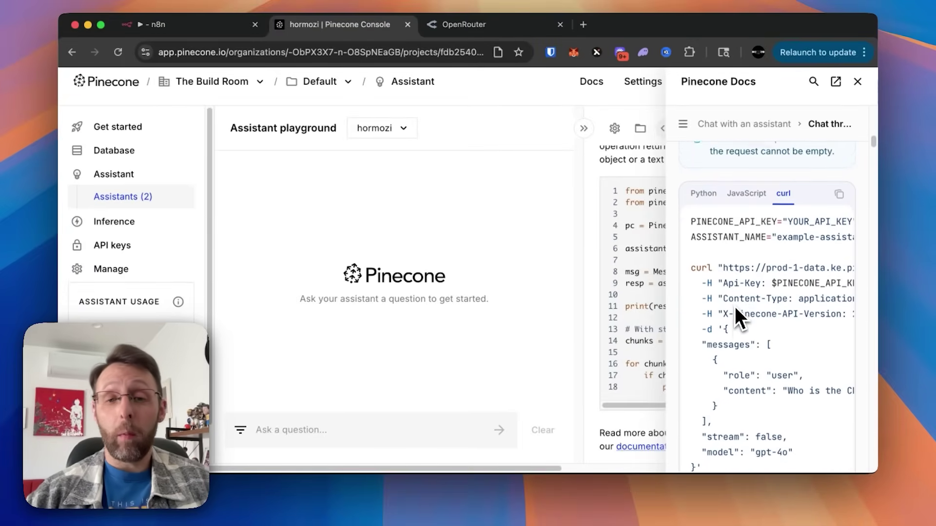
scroll(736, 308, right, 5)
scroll(734, 306, left, 5)
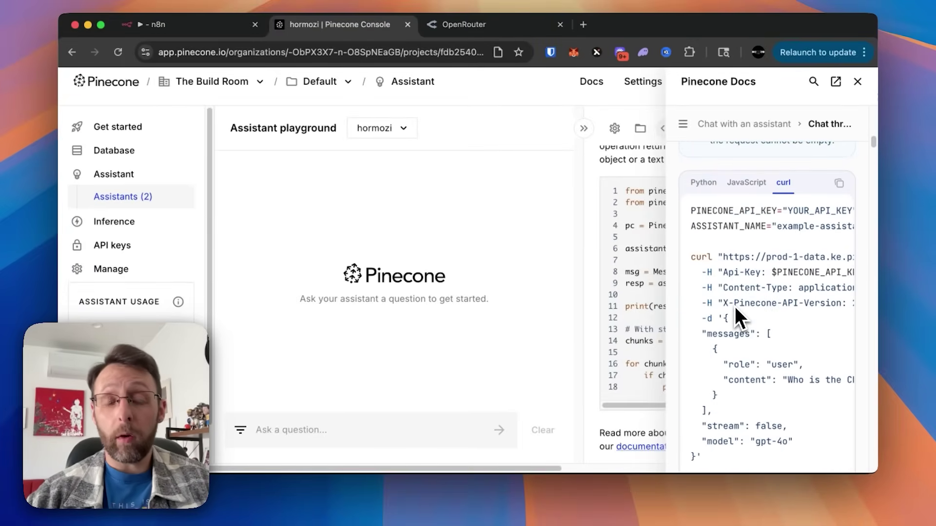
scroll(763, 294, down, 1)
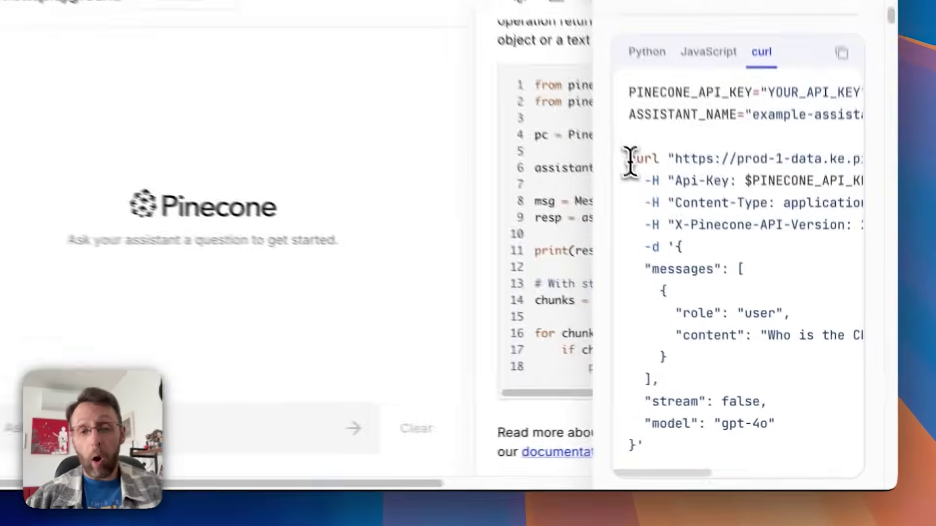
drag(694, 242, 729, 347)
drag(677, 301, 678, 448)
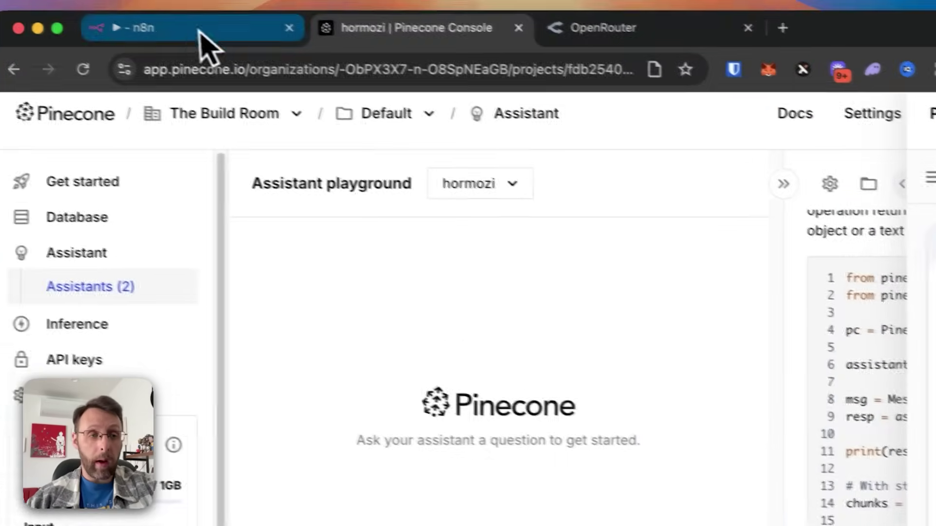
click(205, 34)
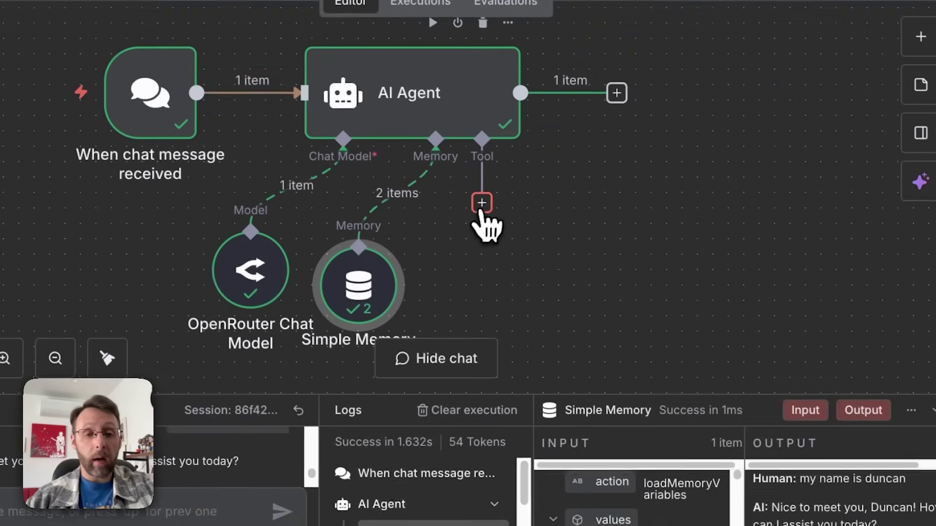
Step: Add an HTTP Request Tool to the AI Agent from the imported Pinecone chat cURL command
click(668, 303)
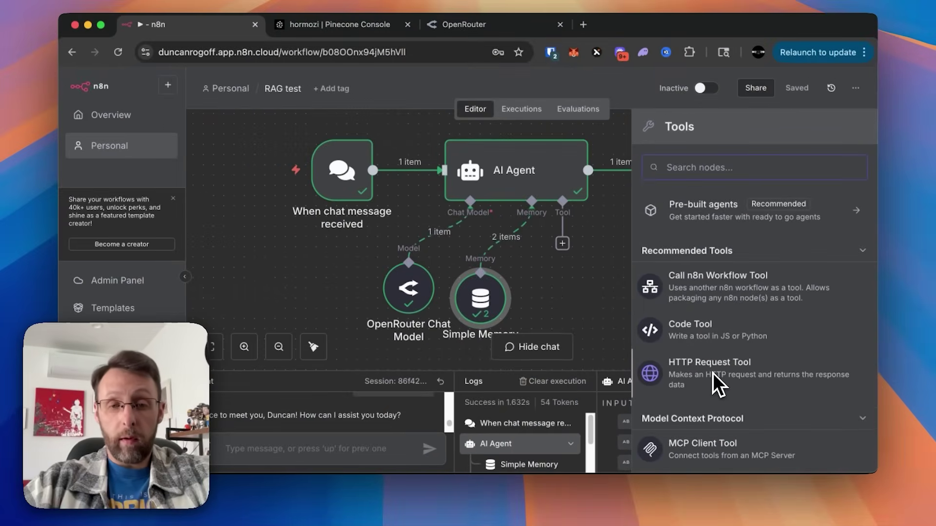
text(http)
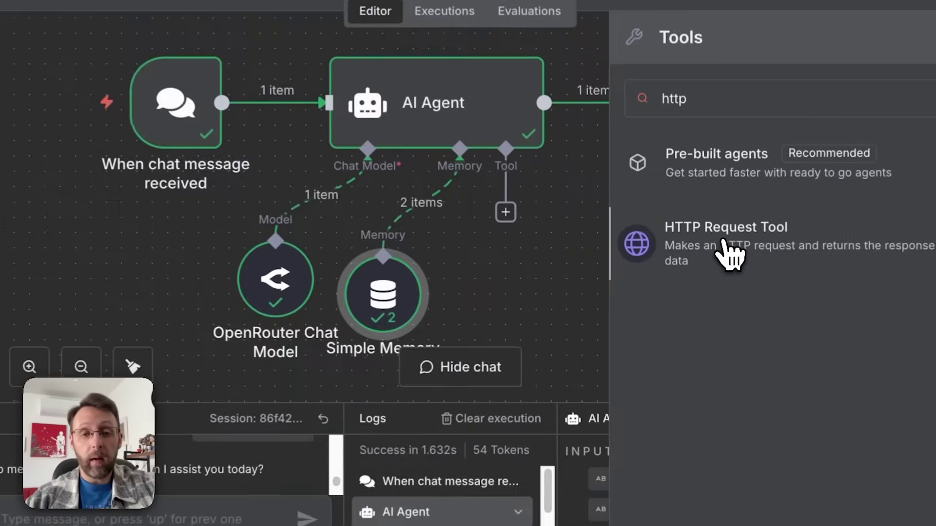
click(715, 269)
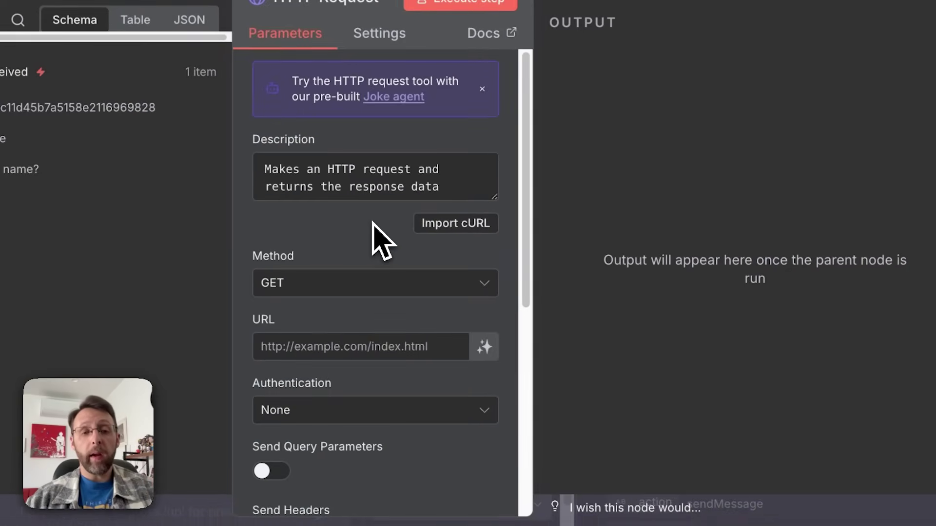
click(445, 224)
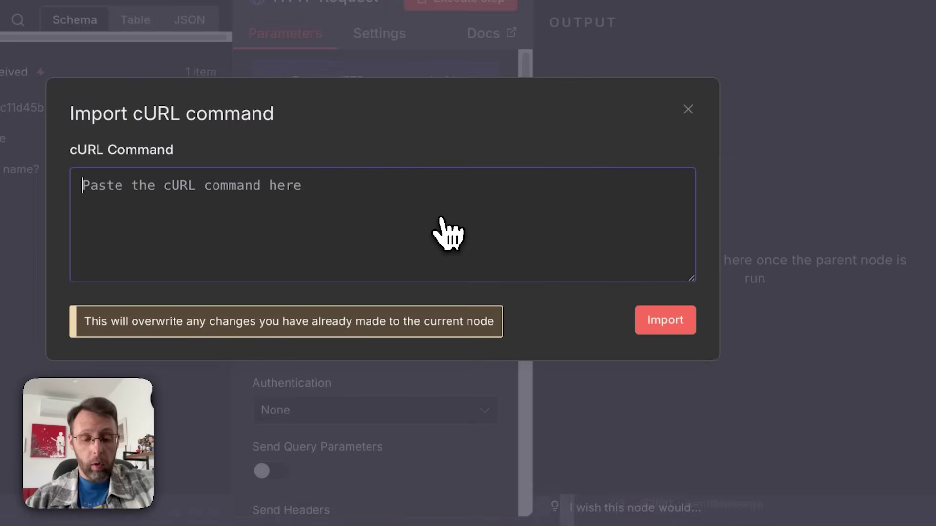
key(ctrl+v)
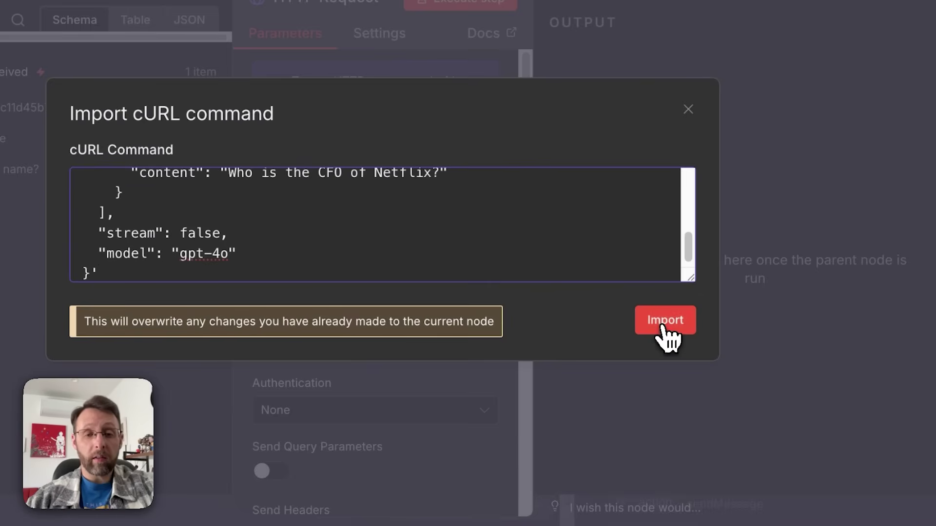
click(662, 322)
scroll(382, 281, down, 10)
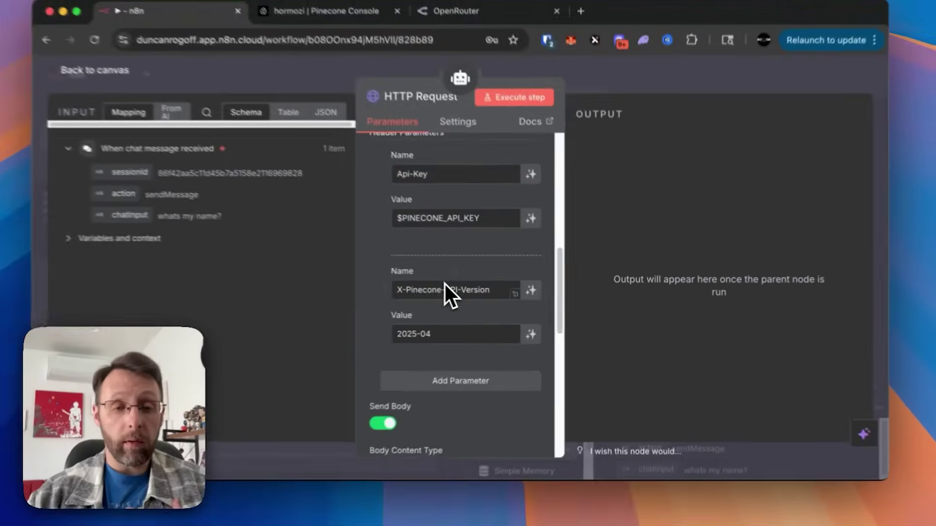
scroll(445, 284, down, 8)
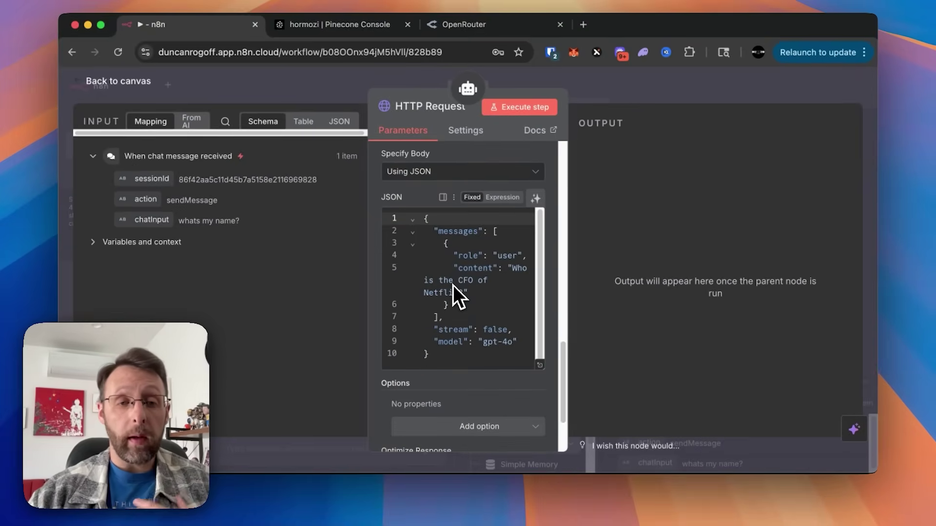
scroll(487, 298, up, 10)
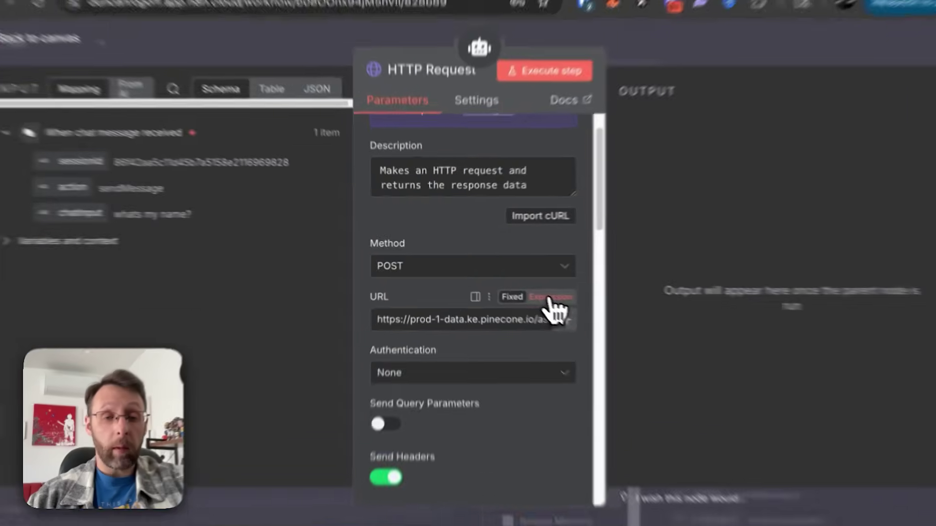
Step: Replace $ASSISTANT_NAME in the request URL with 'hormozi'
click(522, 296)
click(539, 340)
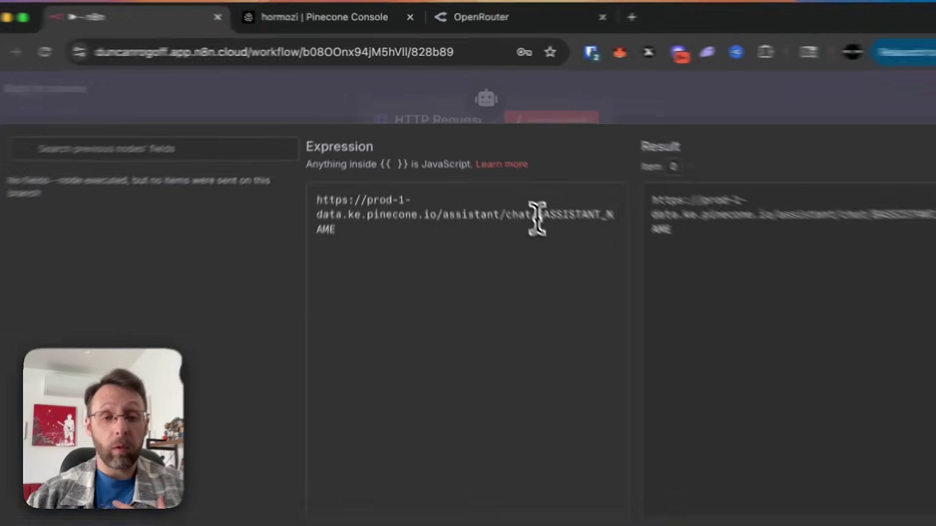
drag(507, 183, 526, 201)
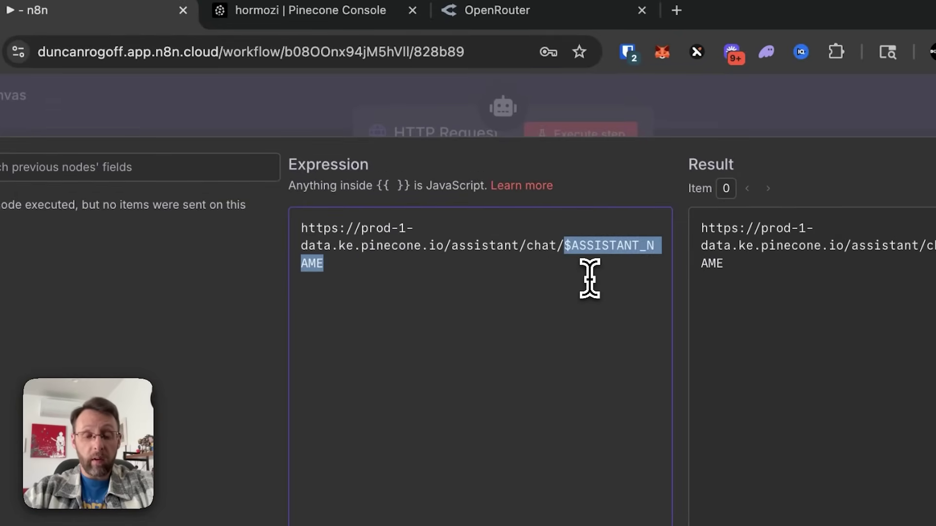
text(hormozi)
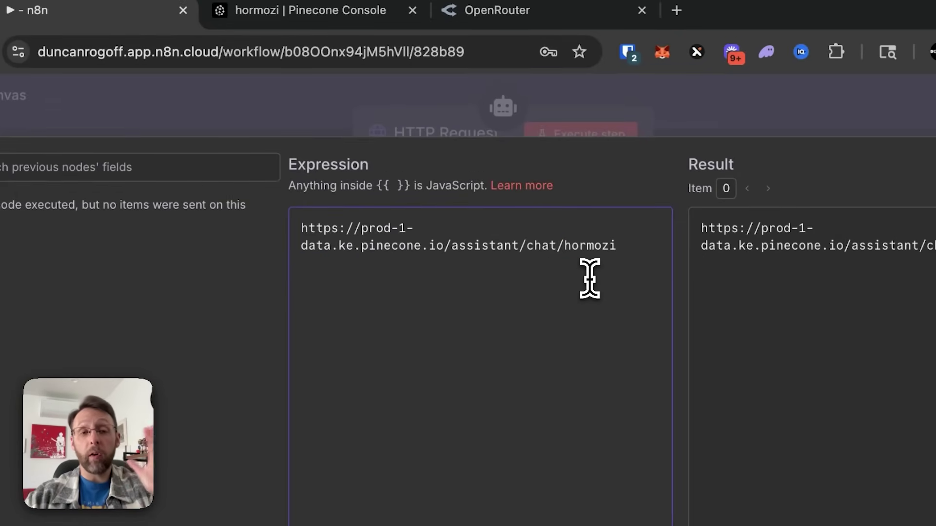
click(312, 99)
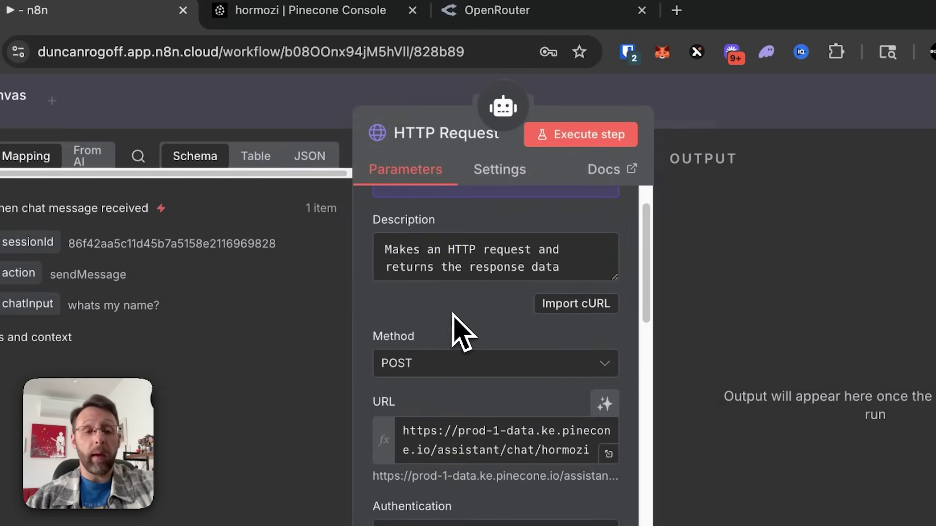
Step: Replace the tool description with 'Call this Pinecone tool to answer any questions and retrieve relevant…'
drag(578, 271, 349, 209)
key(BackSpace)
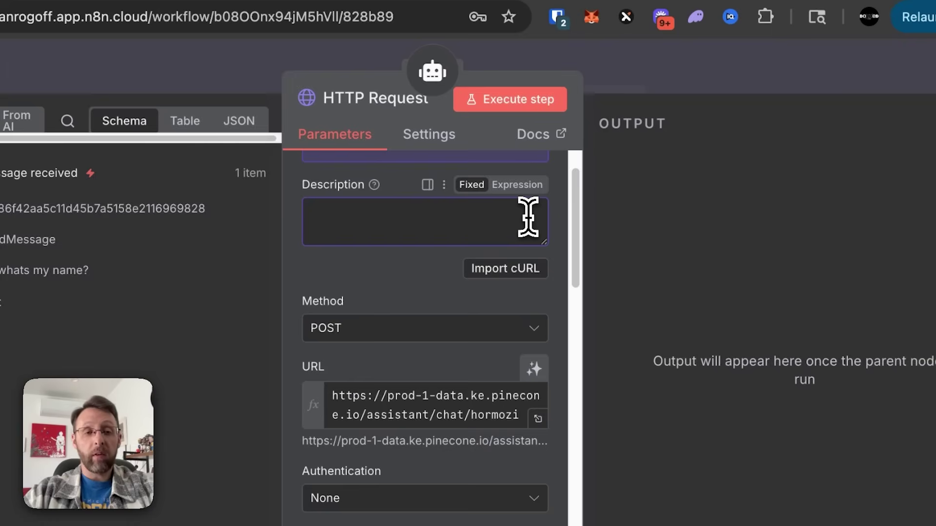
text(Call this Pinecone tool to answer any quest)
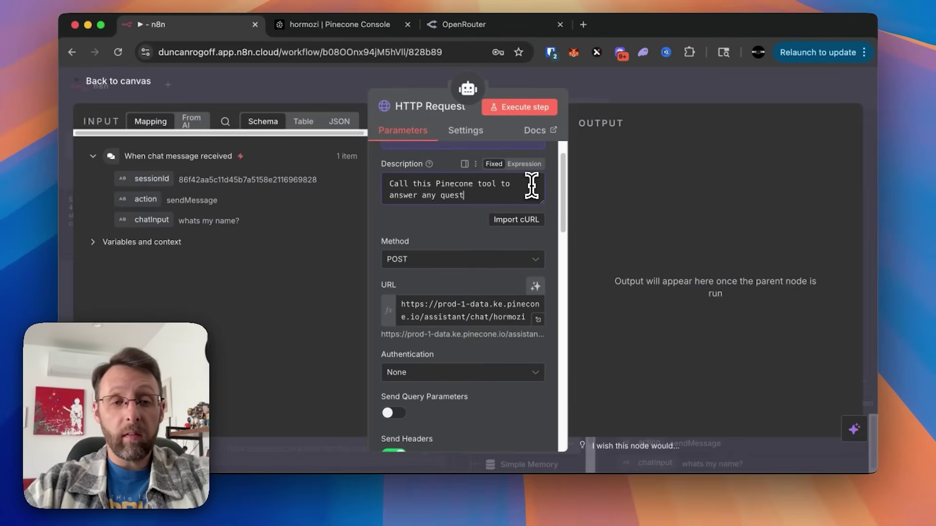
text(ieve relevant kn)
scroll(451, 210, up, 1)
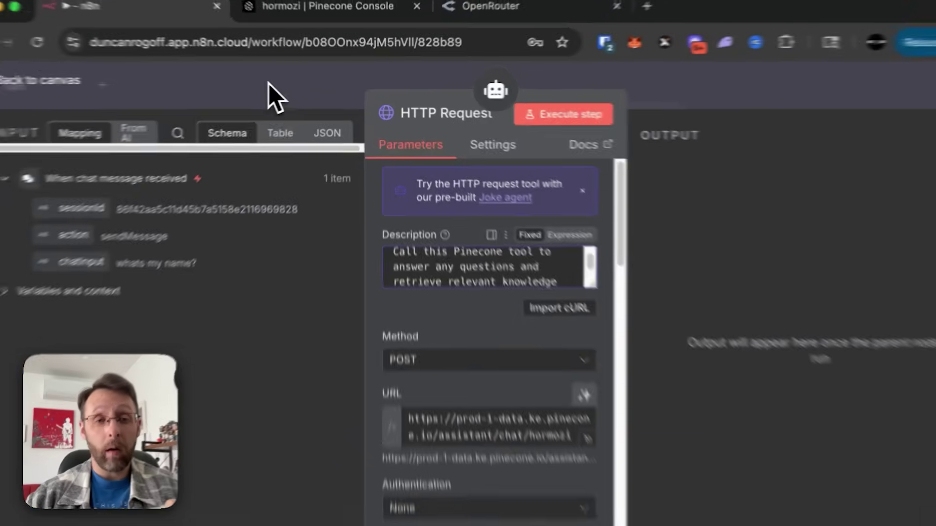
Step: Rename the HTTP Request node to 'Pinecone Tool'
click(118, 80)
scroll(546, 263, down, 2)
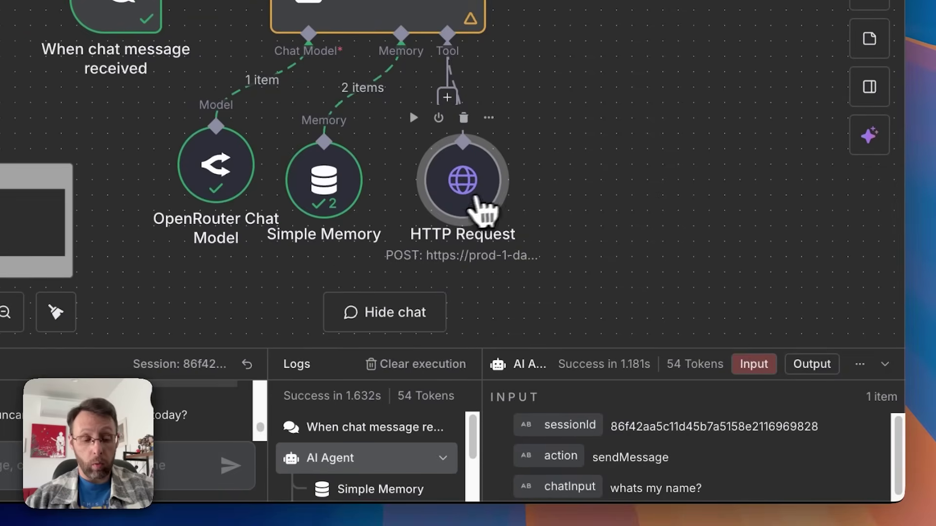
right_click(461, 213)
click(478, 285)
text(Pin)
text(econe Tool)
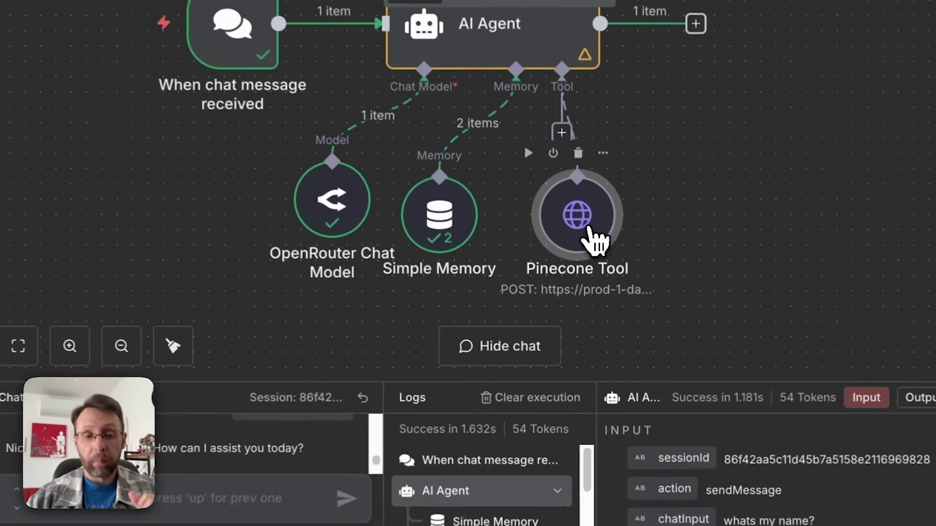
Step: Review the Pinecone Tool node's headers, then return to the Pinecone Console
double_click(596, 276)
scroll(536, 312, down, 5)
scroll(496, 276, down, 3)
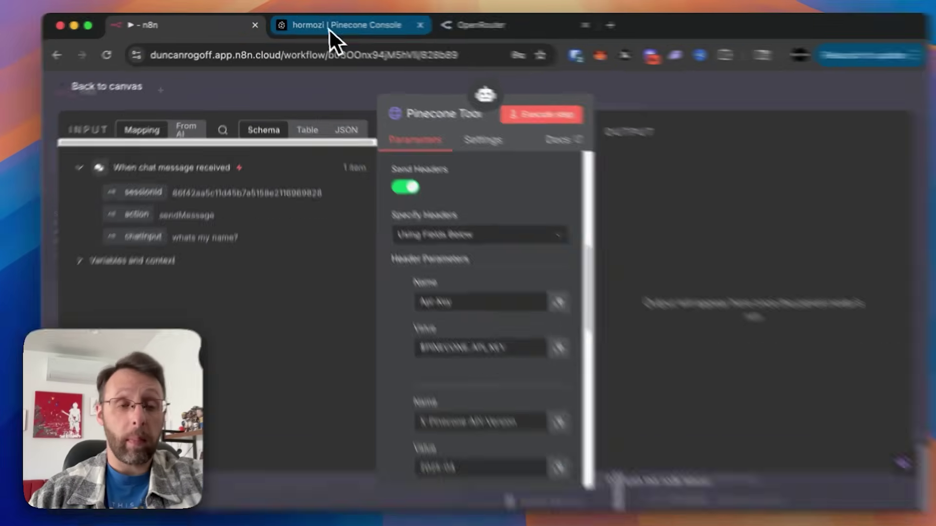
click(329, 26)
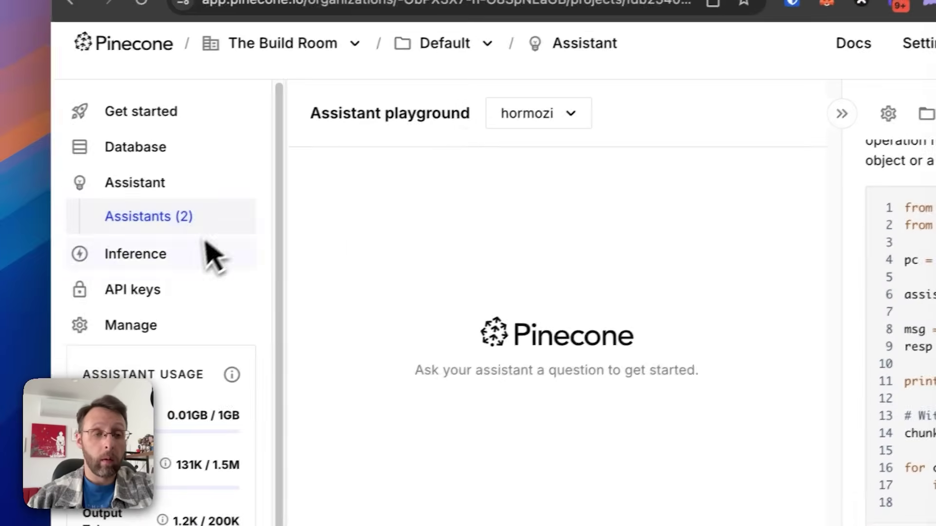
Step: Create a Pinecone API key named 'hormozi' and copy the generated key
click(139, 289)
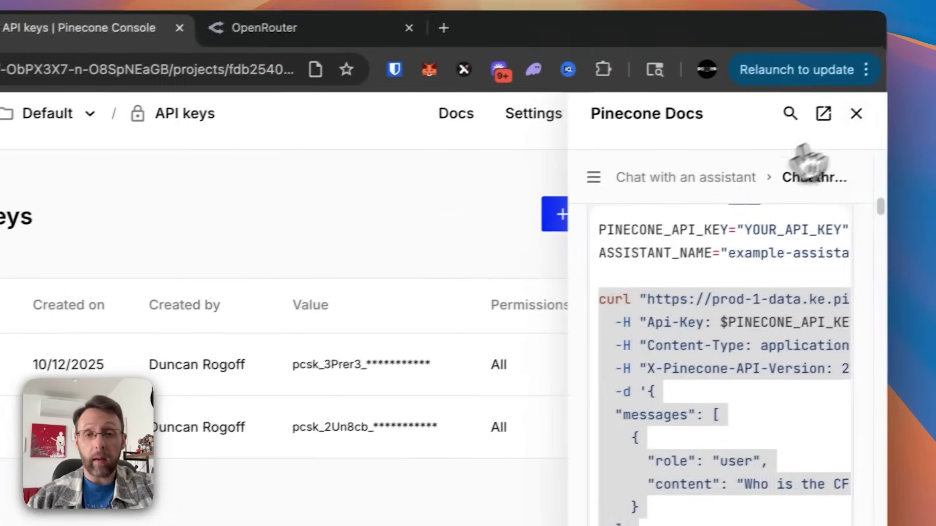
click(935, 74)
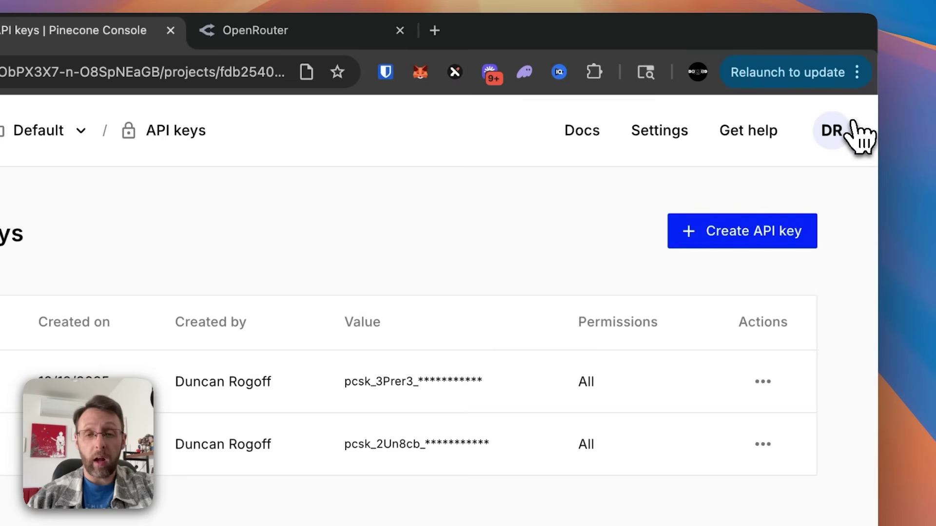
click(753, 243)
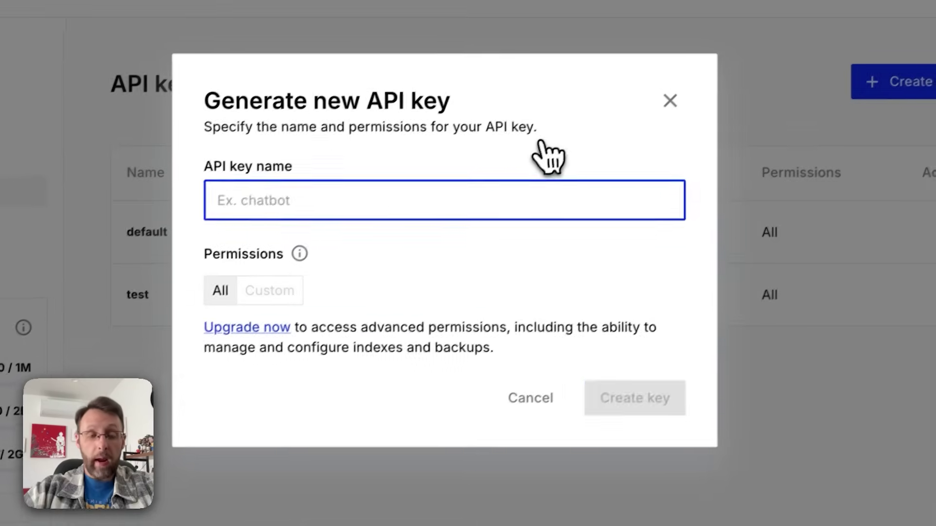
text(hormozi)
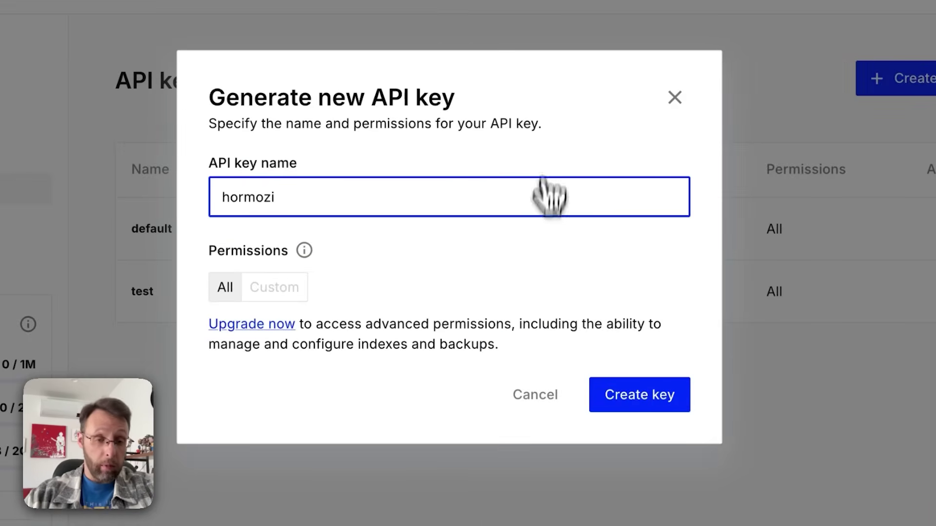
click(653, 400)
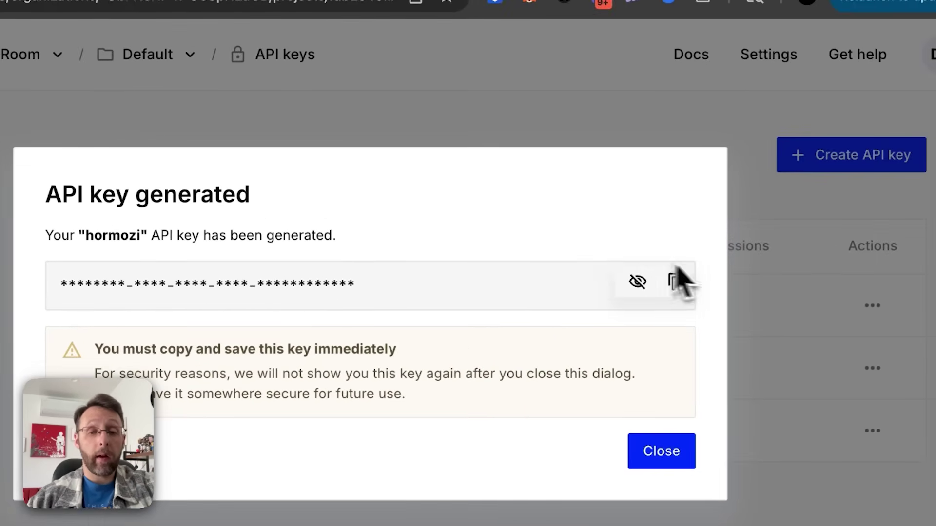
click(792, 236)
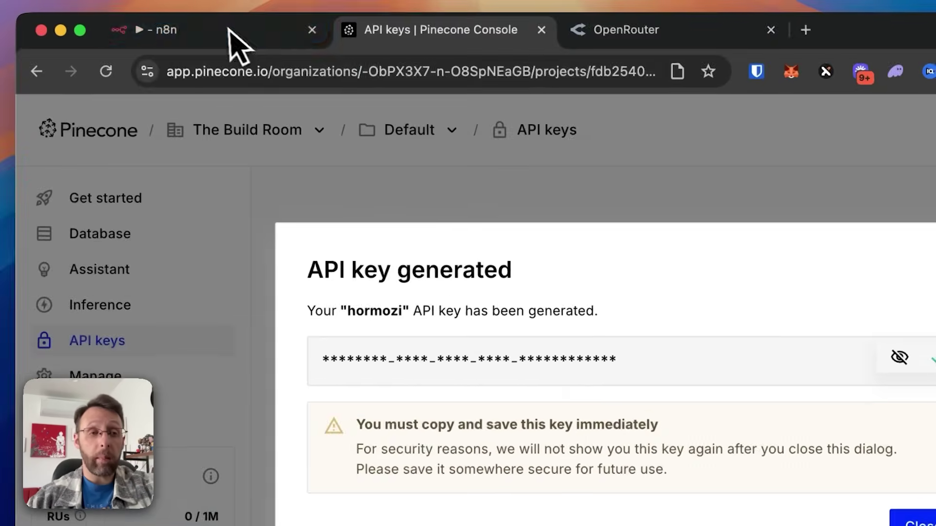
click(229, 25)
Step: Replace the placeholder API key value with the new Pinecone API key
scroll(516, 341, down, 1)
drag(541, 239, 359, 209)
key(ctrl+v)
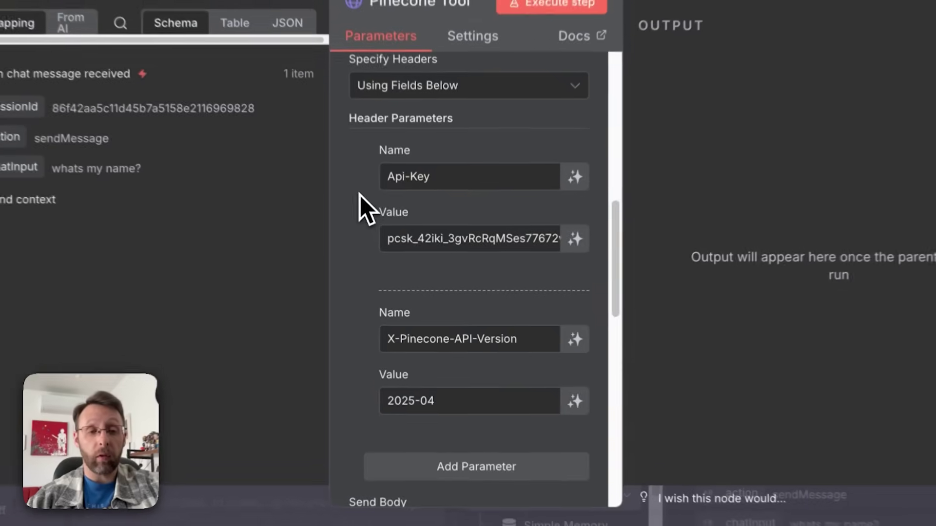
Step: Set authentication to Generic Credential Type with Header Auth and start a new header-auth credential
scroll(390, 241, up, 5)
scroll(363, 207, up, 3)
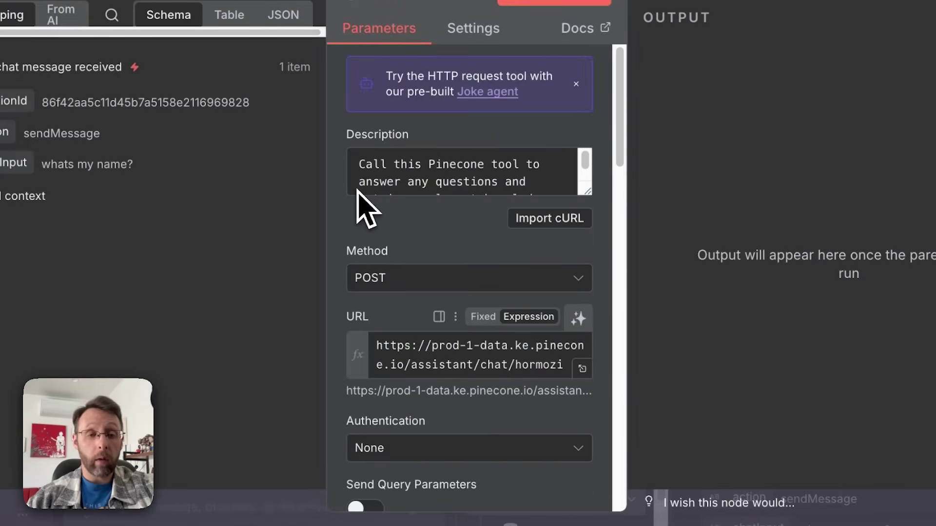
scroll(375, 219, down, 4)
click(390, 280)
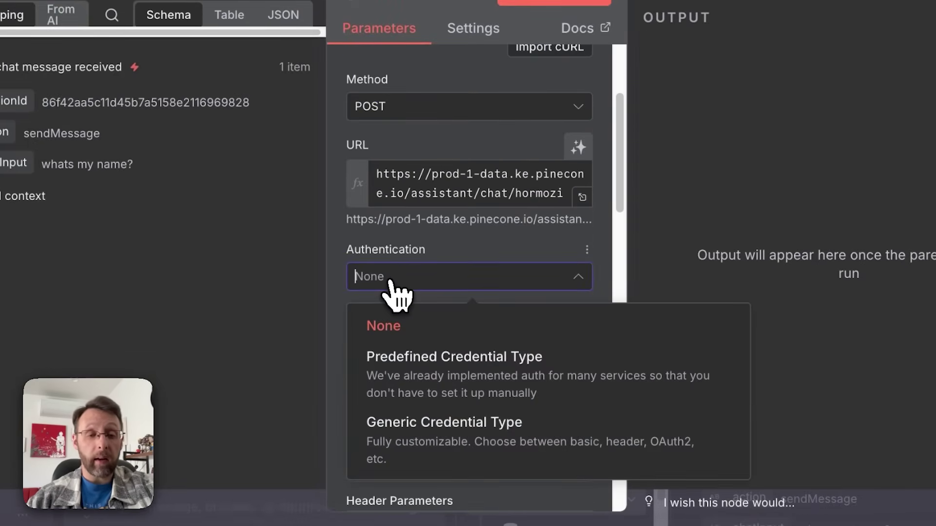
click(402, 434)
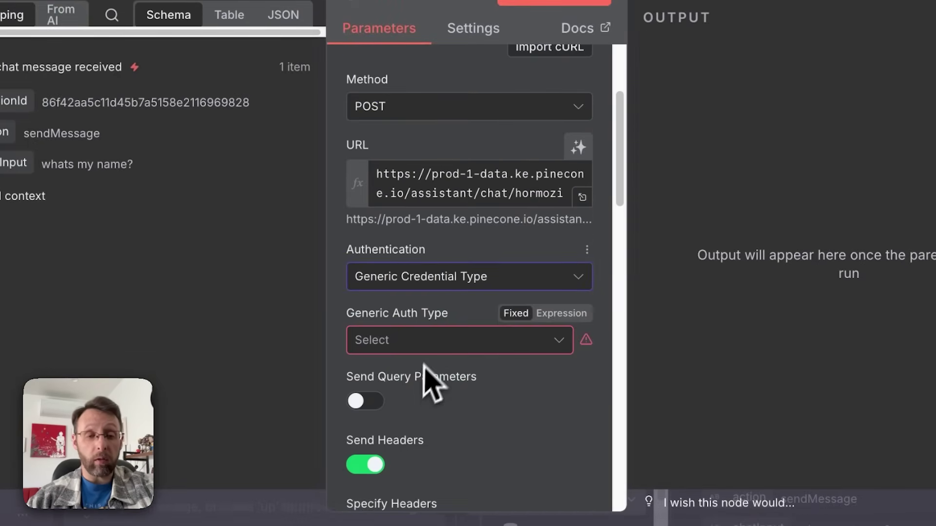
scroll(429, 351, down, 2)
click(454, 274)
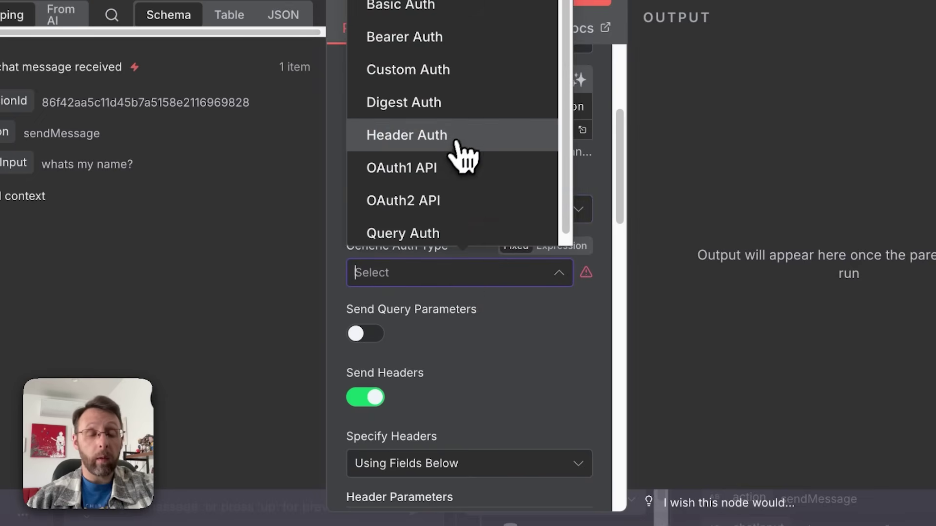
click(453, 137)
scroll(441, 238, down, 2)
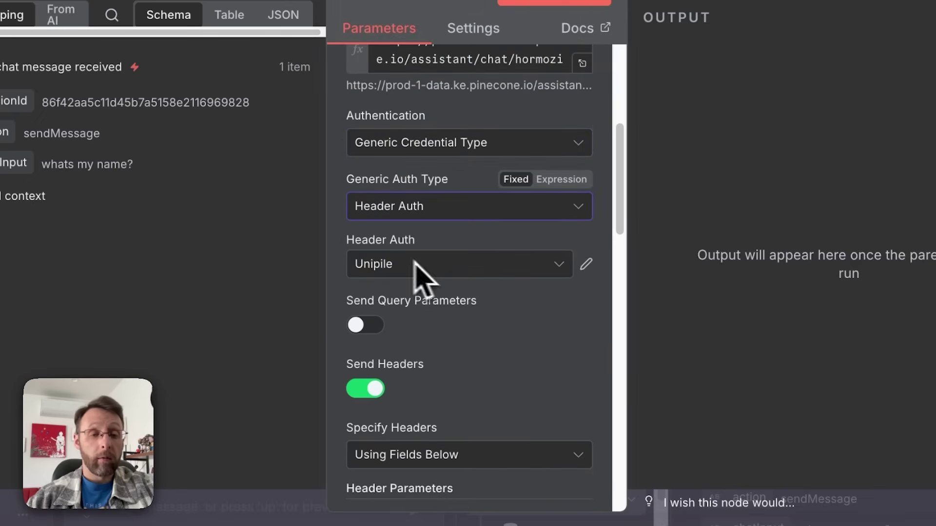
click(451, 266)
click(631, 396)
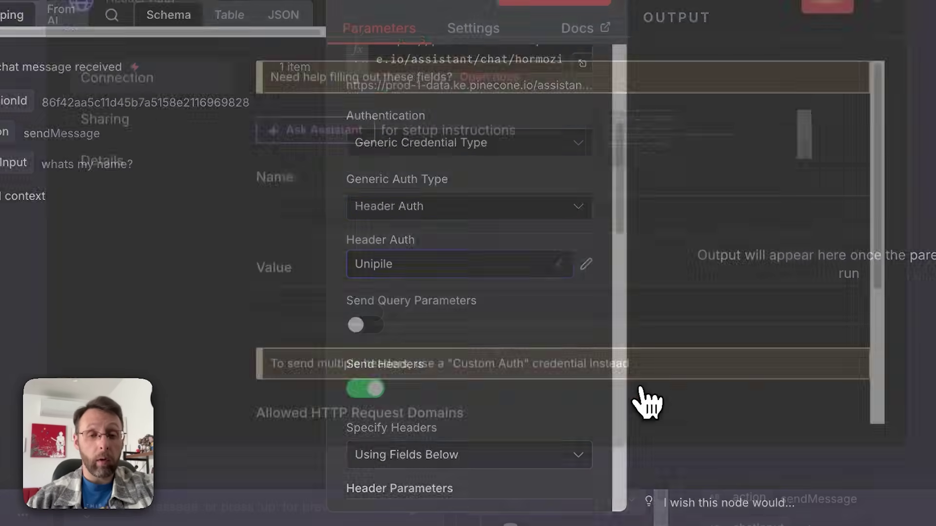
Step: Create and save the 'Pinecone Hormozi' credential with header name Api-Key and the pasted key
click(222, 11)
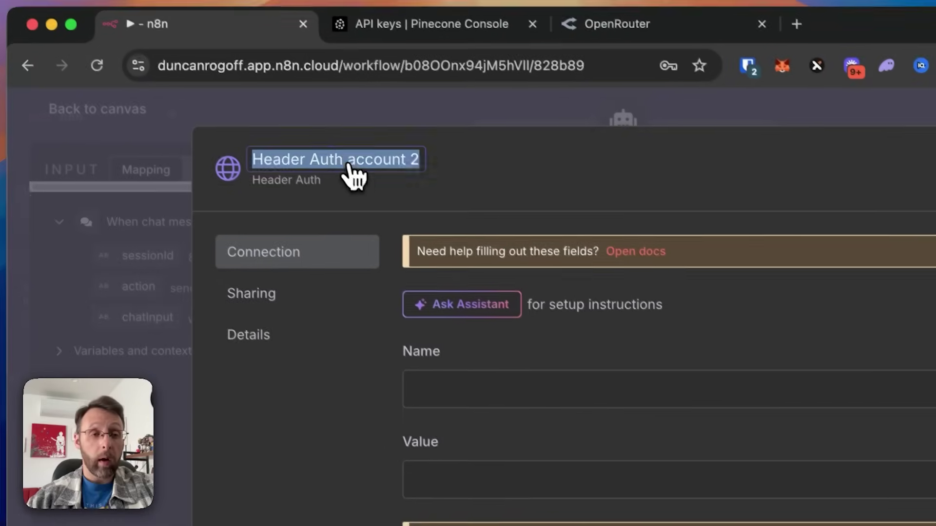
text(Pinecon)
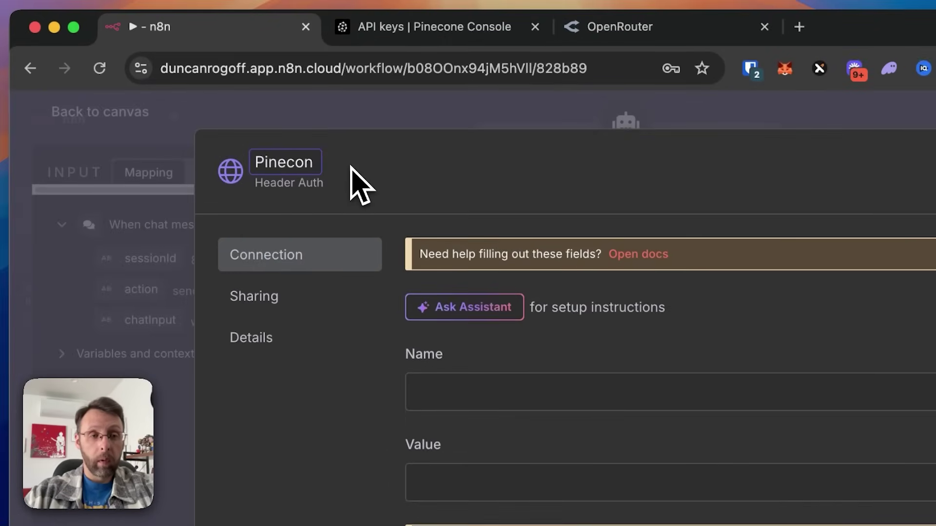
text(e Hormoz)
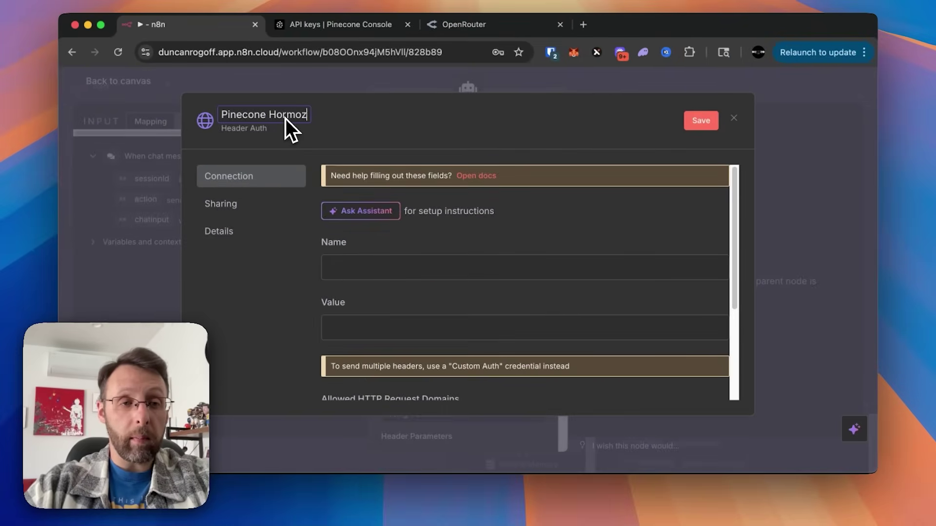
text(i)
click(362, 269)
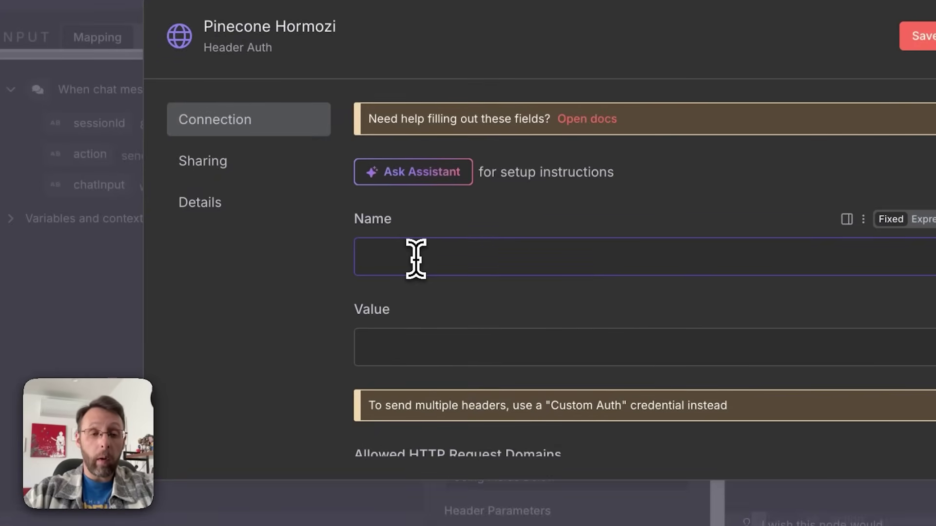
text(Api)
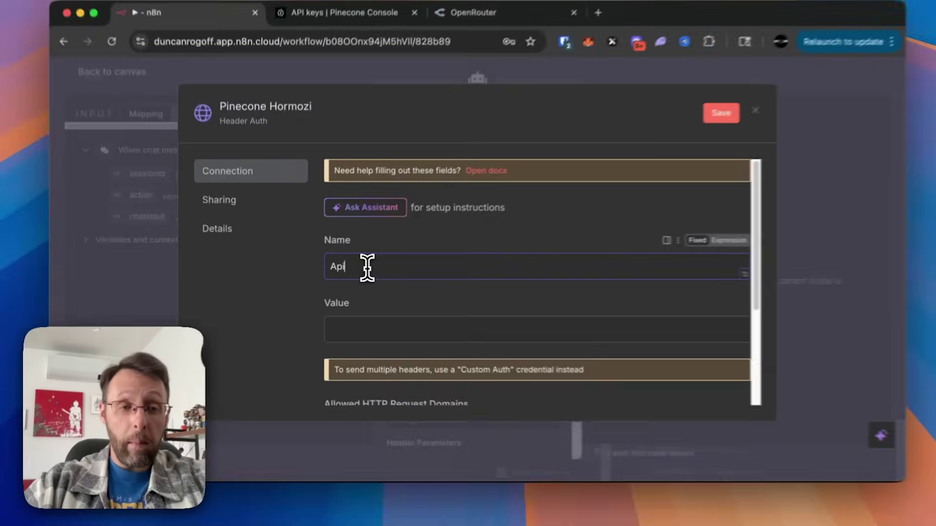
text(-Key)
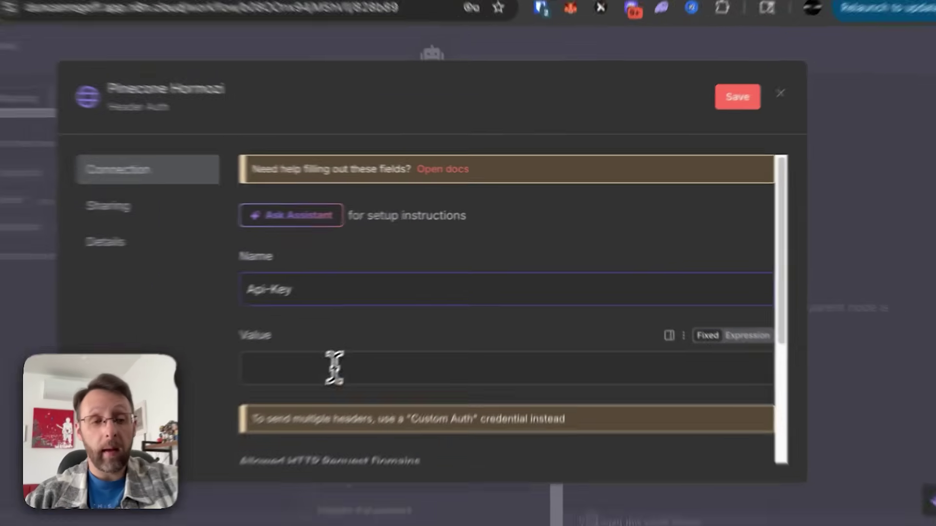
click(334, 369)
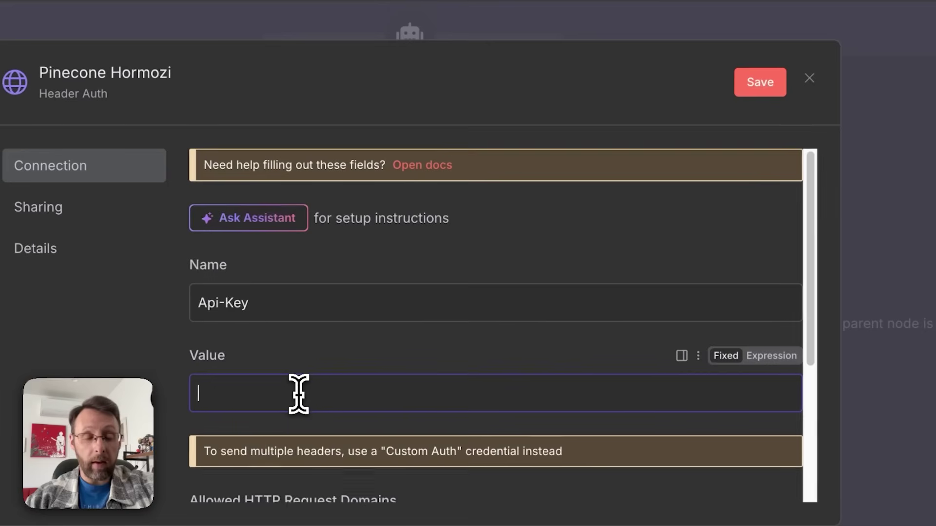
key(ctrl+v)
click(760, 82)
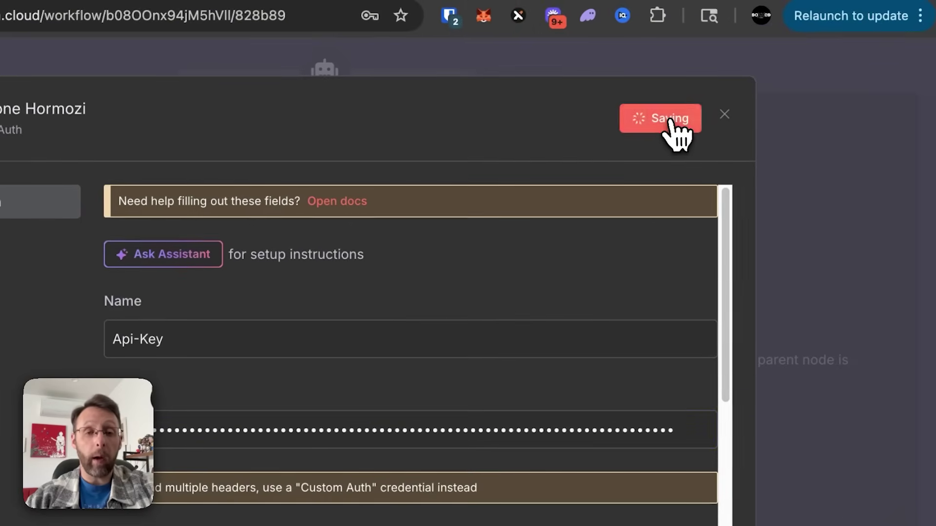
click(725, 115)
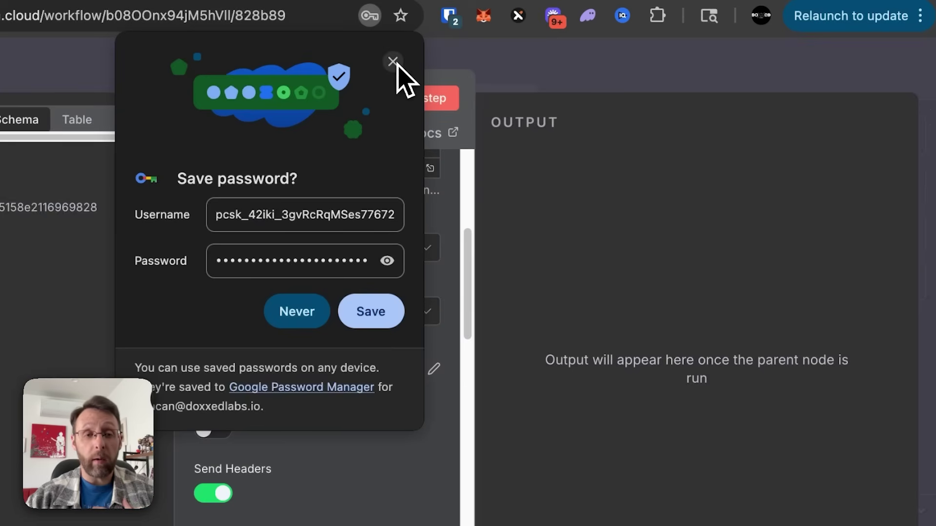
click(392, 63)
Step: Delete the duplicate Api-Key header row and switch the JSON body to Expression
scroll(355, 439, down, 3)
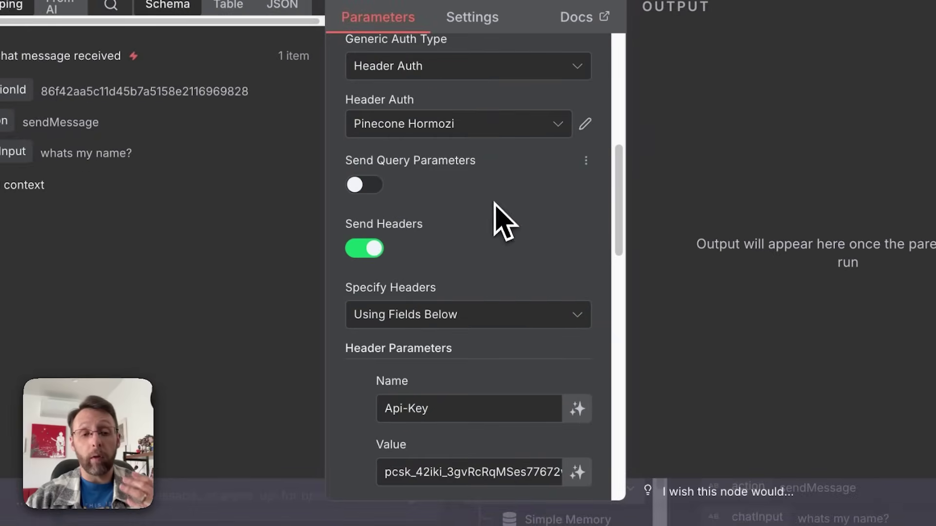
scroll(336, 380, down, 2)
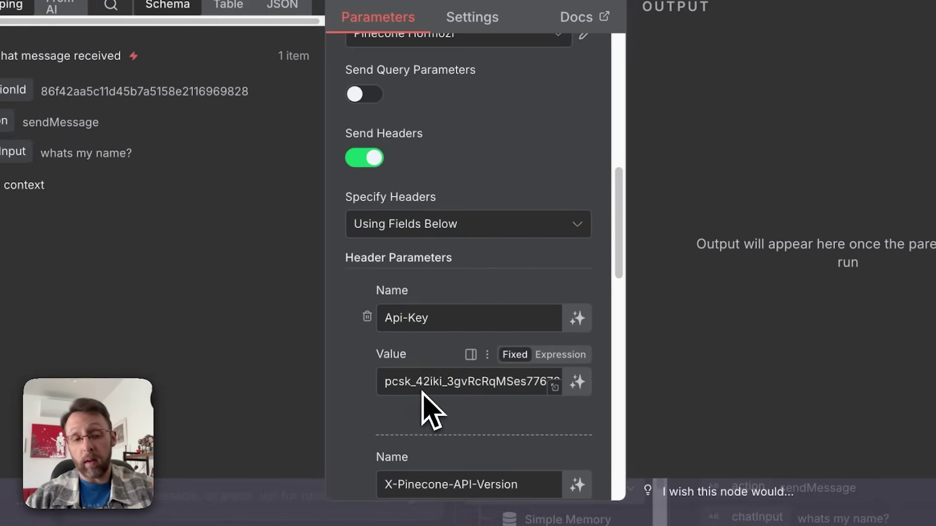
click(368, 325)
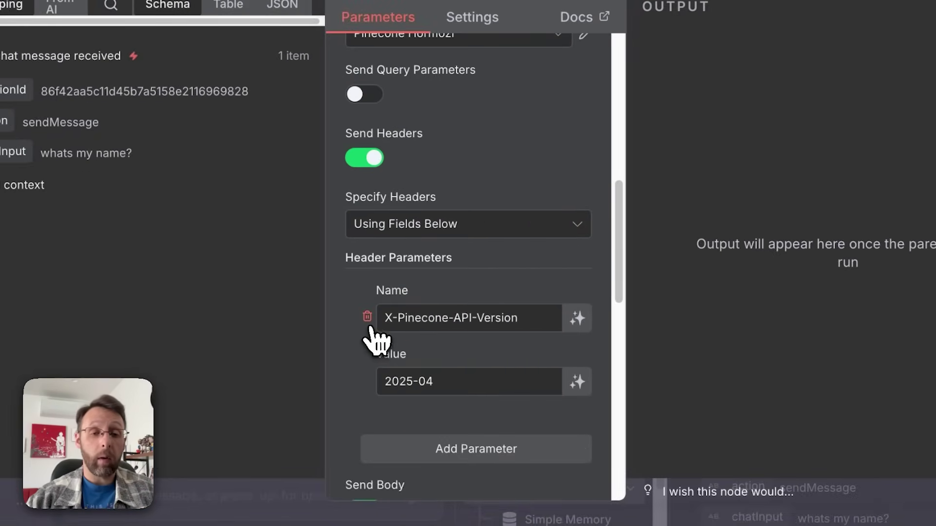
scroll(375, 380, down, 4)
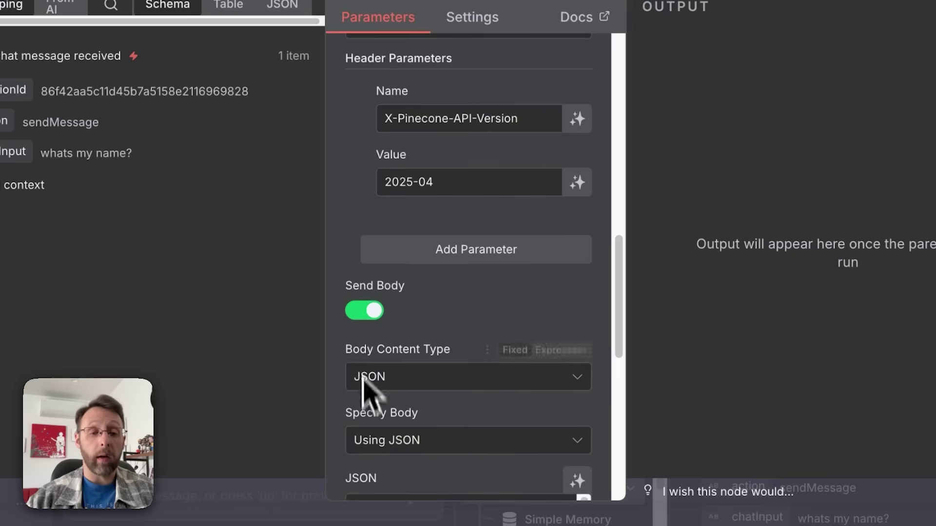
scroll(370, 405, down, 5)
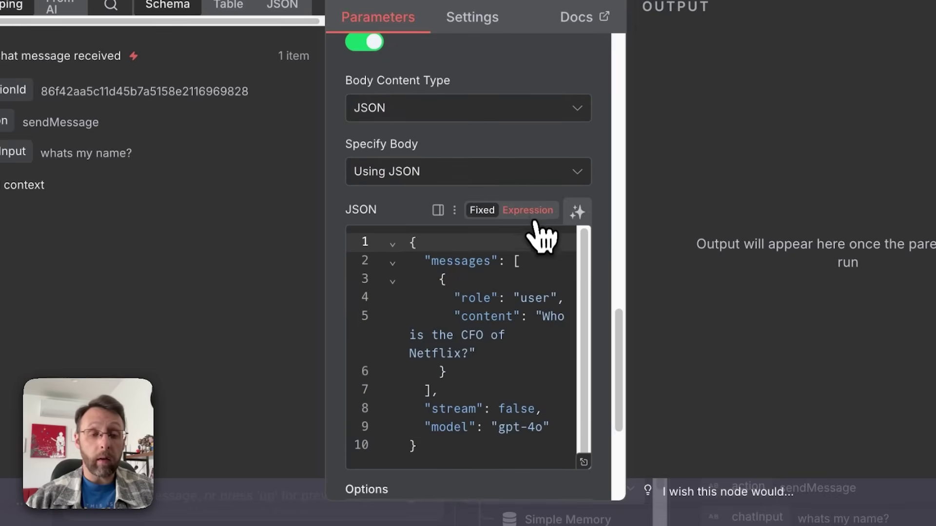
click(538, 219)
Step: Replace the hard-coded Netflix CFO question in the JSON body with {{$fromAI("searchQuery")}}
click(580, 328)
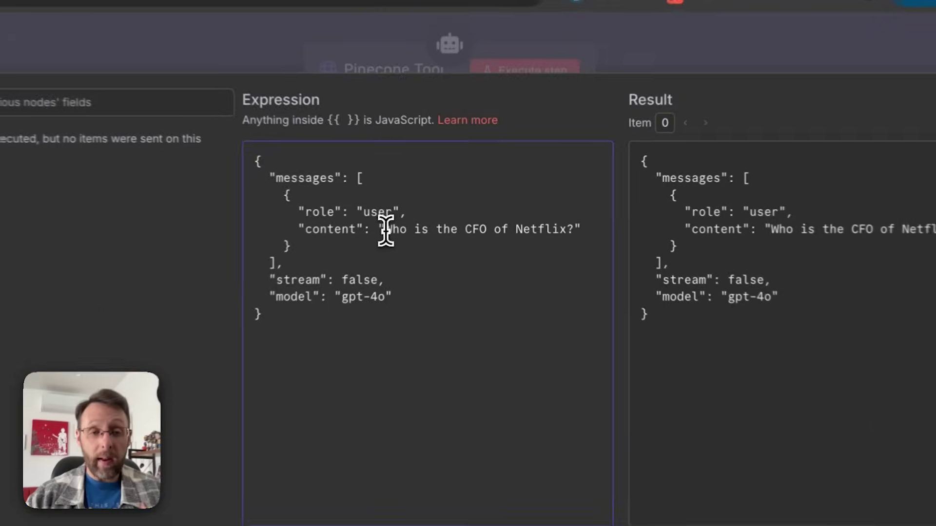
drag(423, 215, 552, 215)
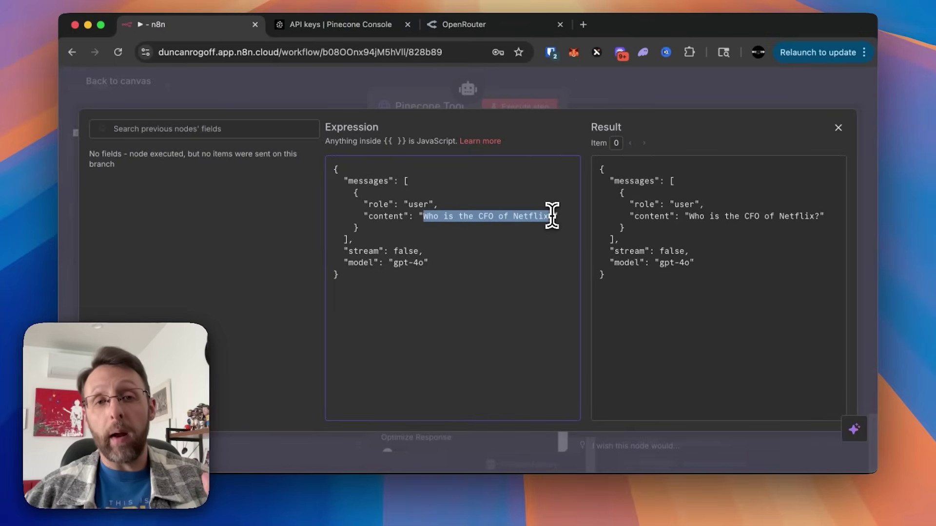
key(BackSpace)
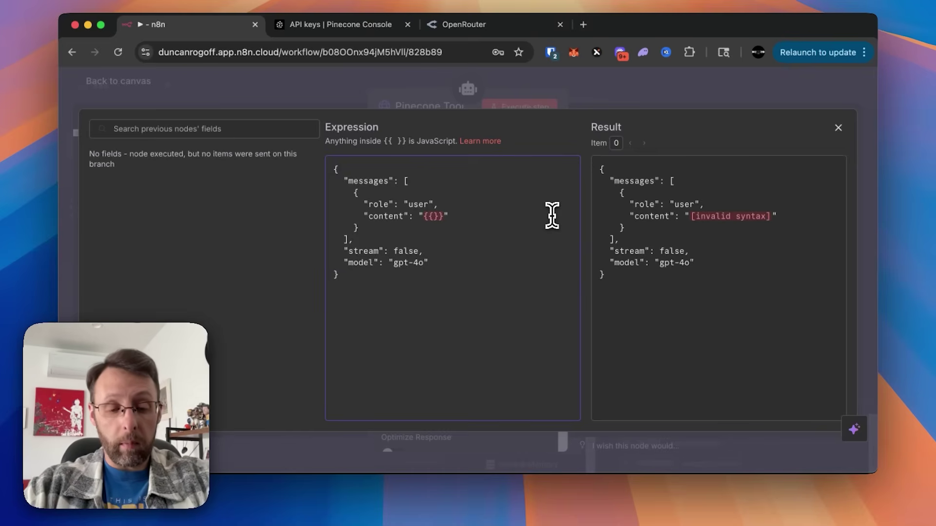
text($f)
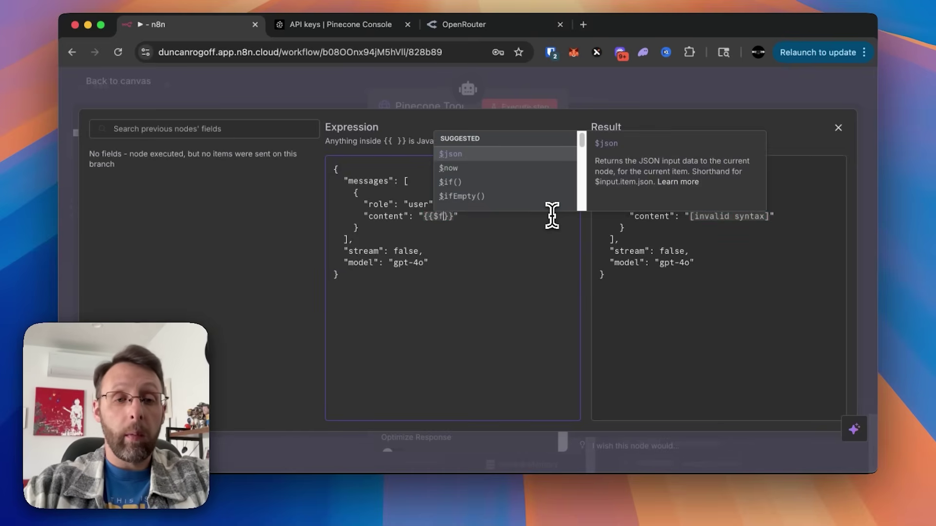
text(ro)
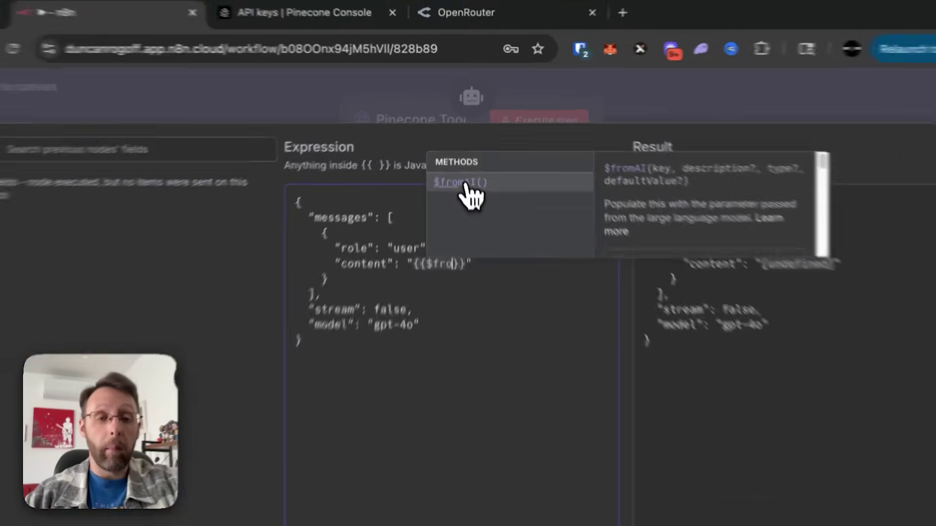
click(463, 154)
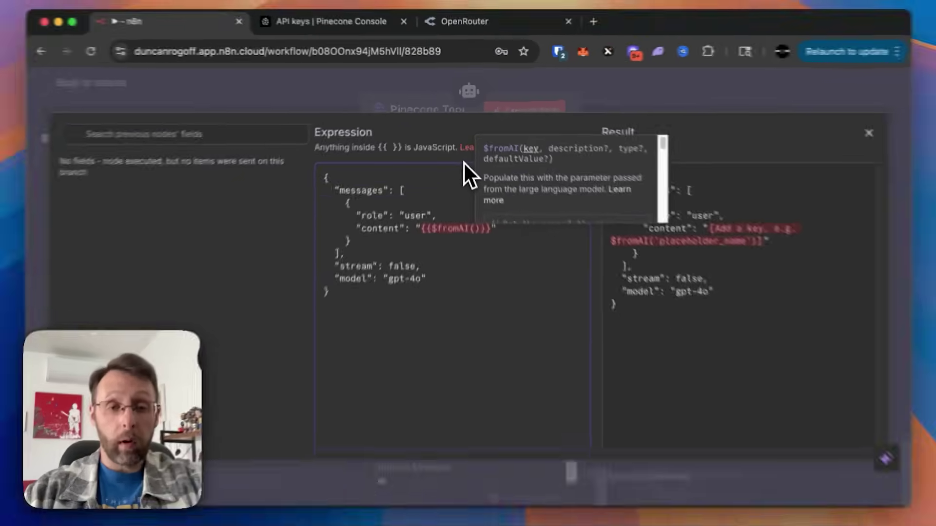
text(")
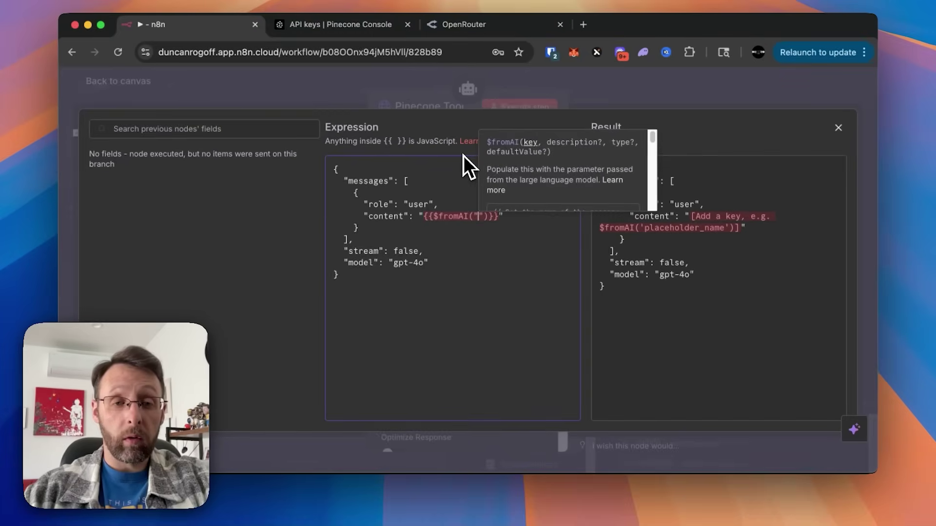
text(search)
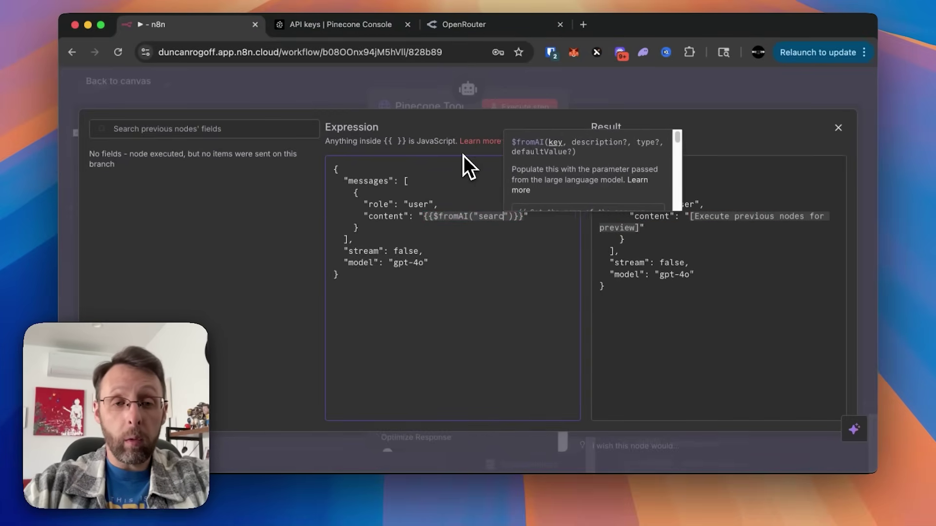
text(Query)
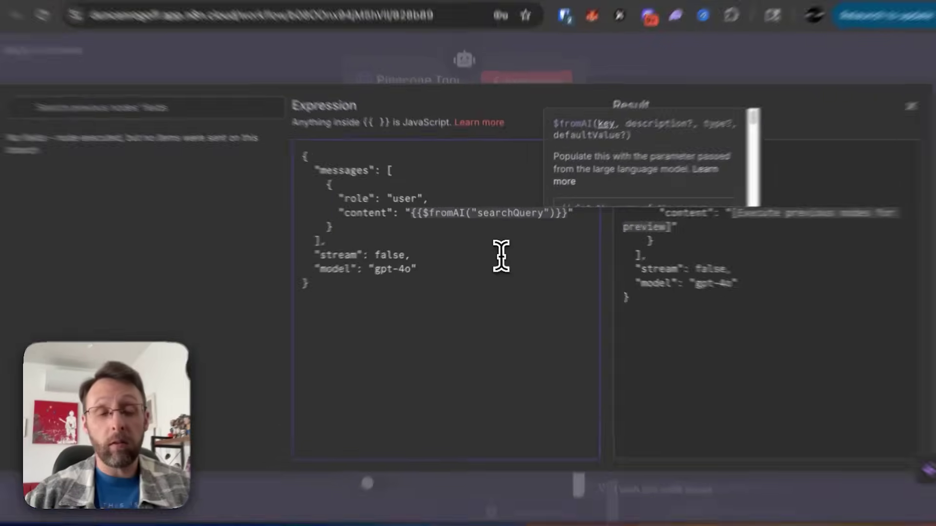
click(497, 250)
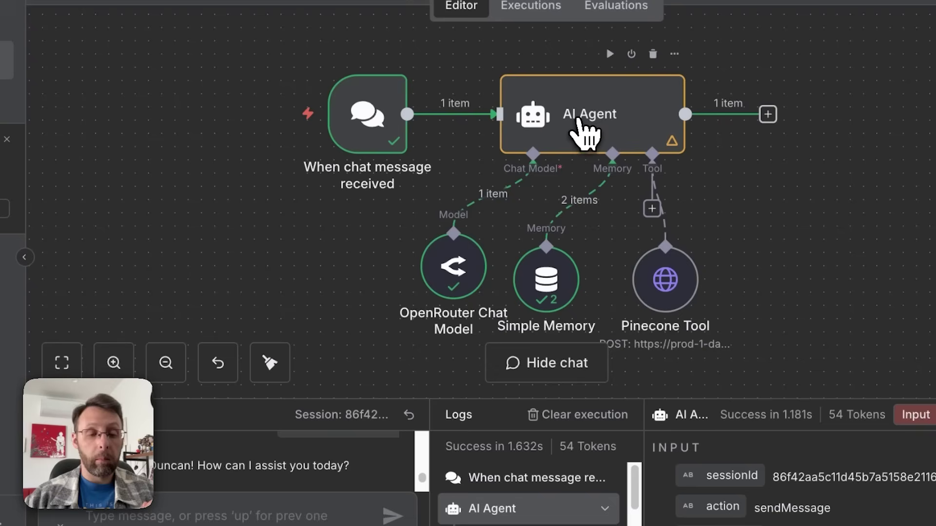
Step: Add an AI Agent system message expression requiring the Pinecone tool for any question or task, then save
double_click(606, 129)
scroll(488, 321, down, 2)
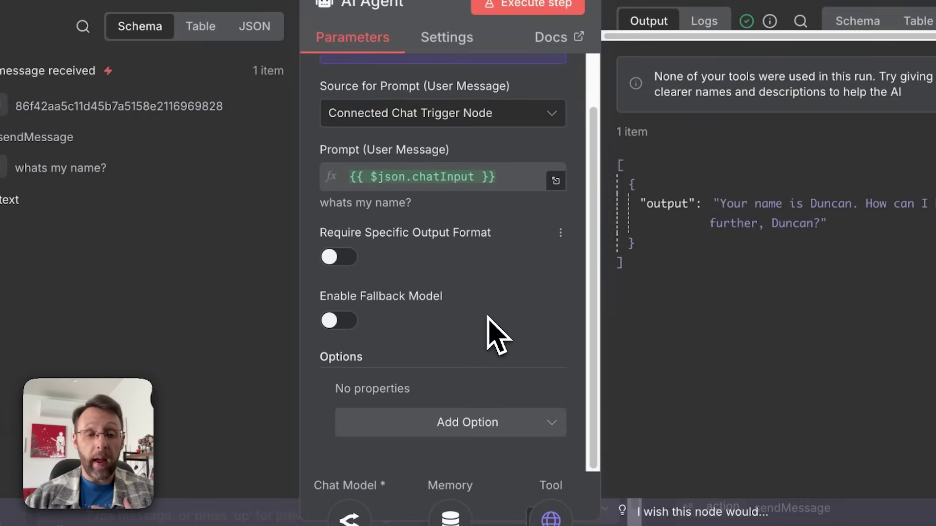
click(451, 422)
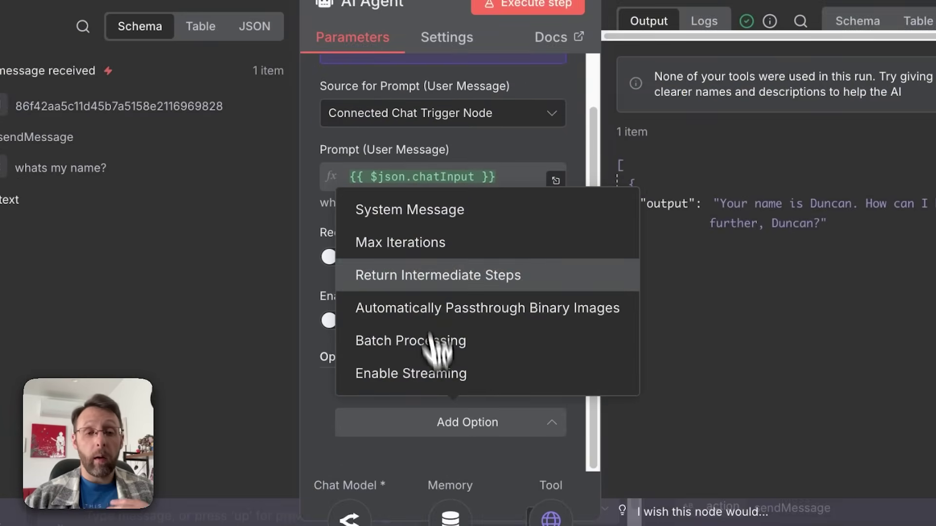
click(446, 215)
scroll(460, 355, down, 1)
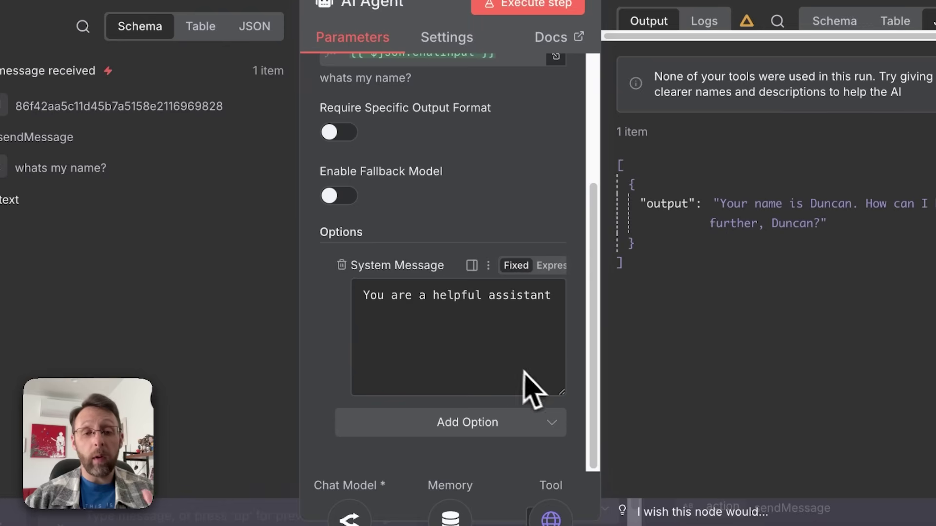
click(550, 266)
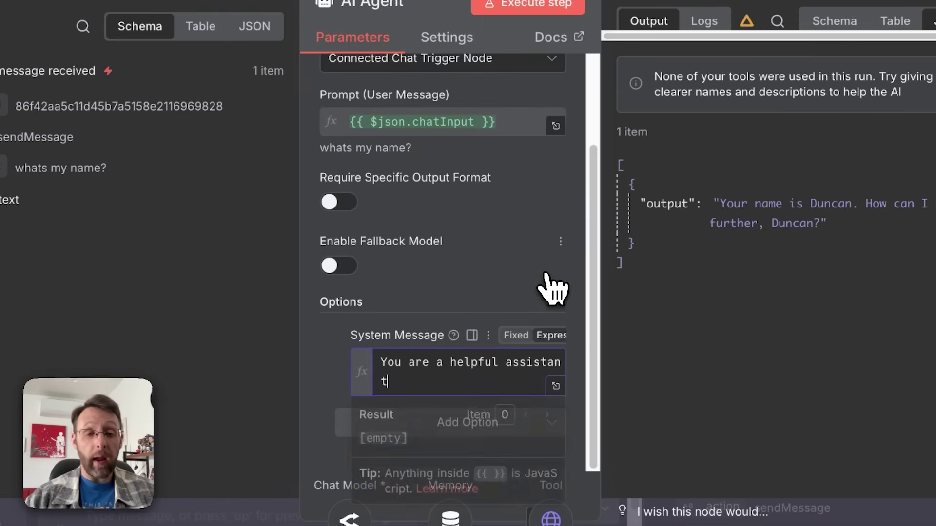
click(556, 386)
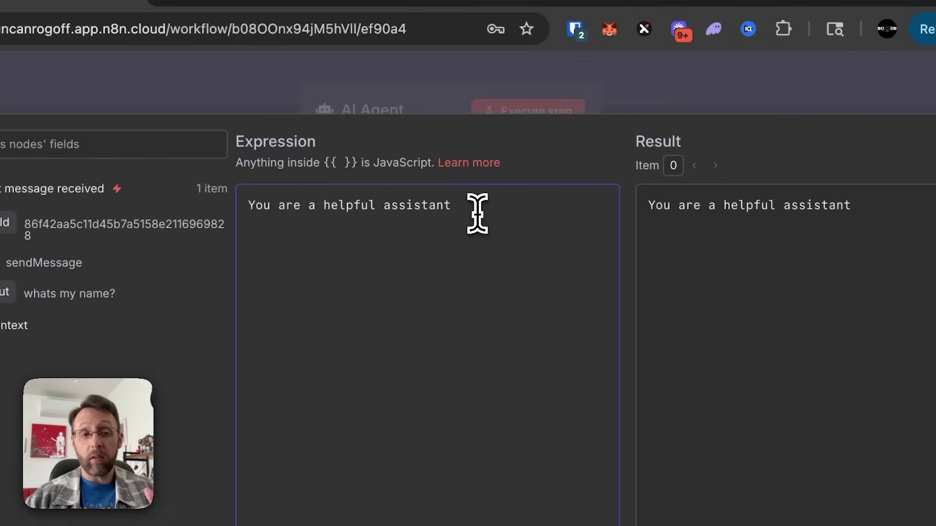
text(.)
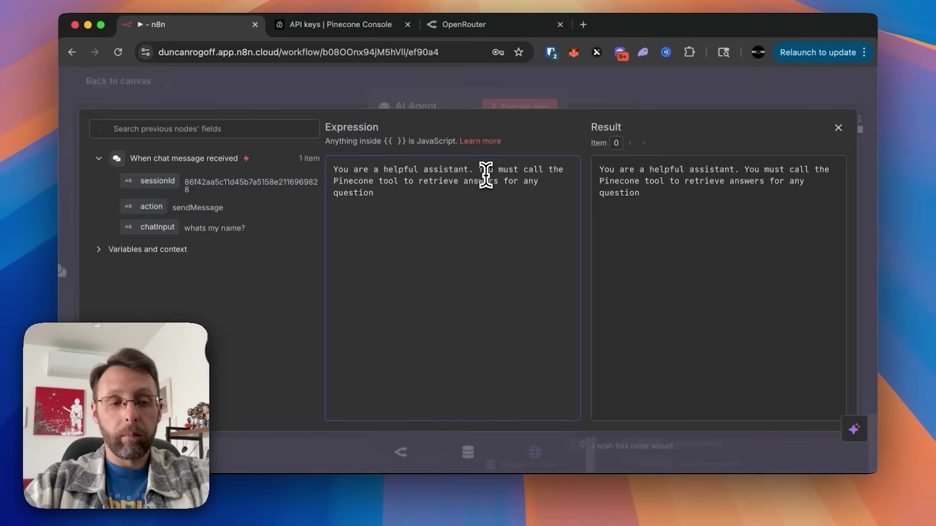
text(sk.)
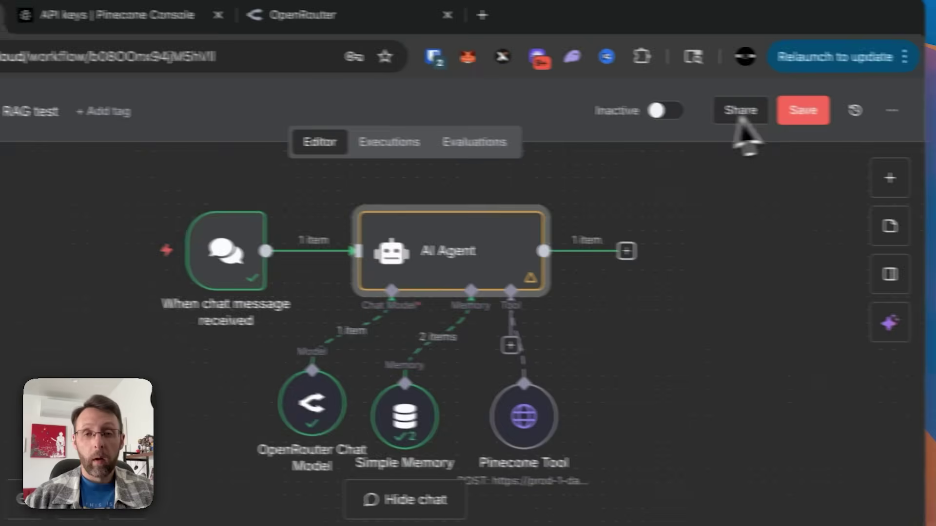
click(764, 117)
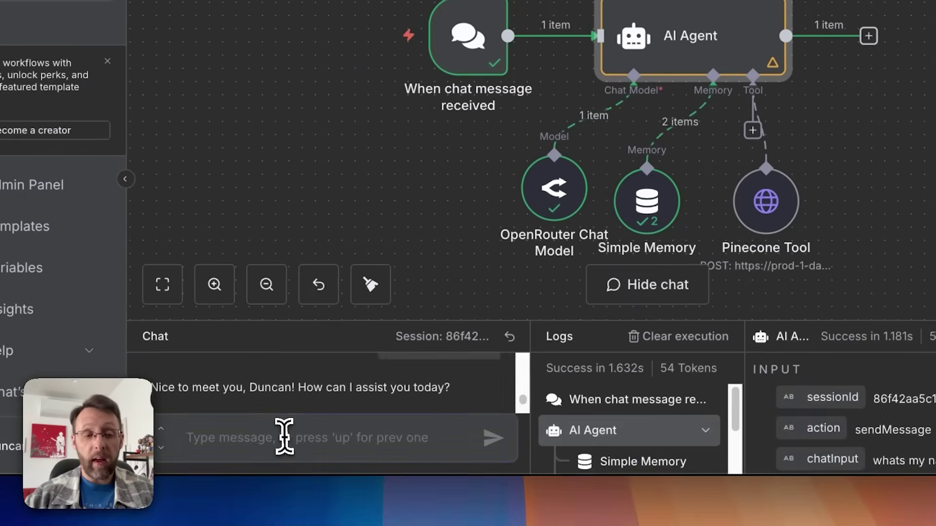
click(284, 436)
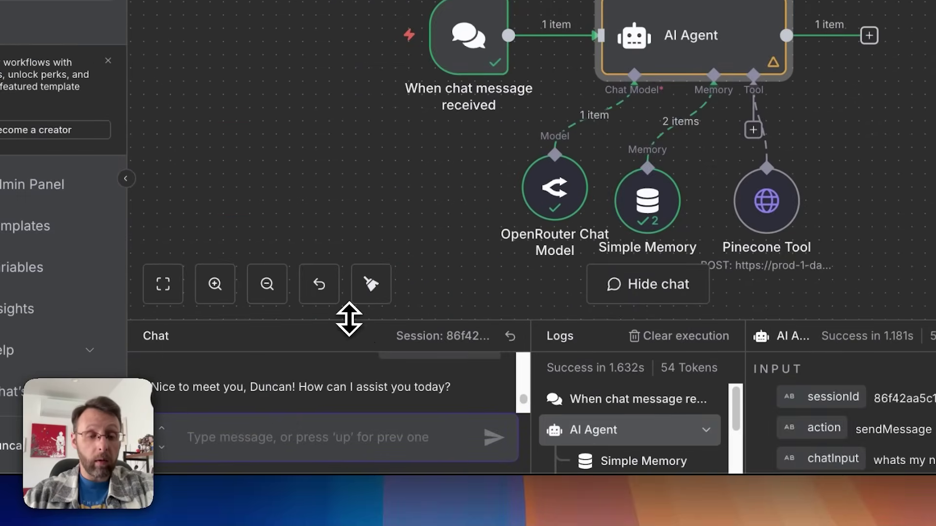
Step: Ask the test chat 'what are the core four types of leads?' and read the agent's reply
drag(349, 319, 339, 262)
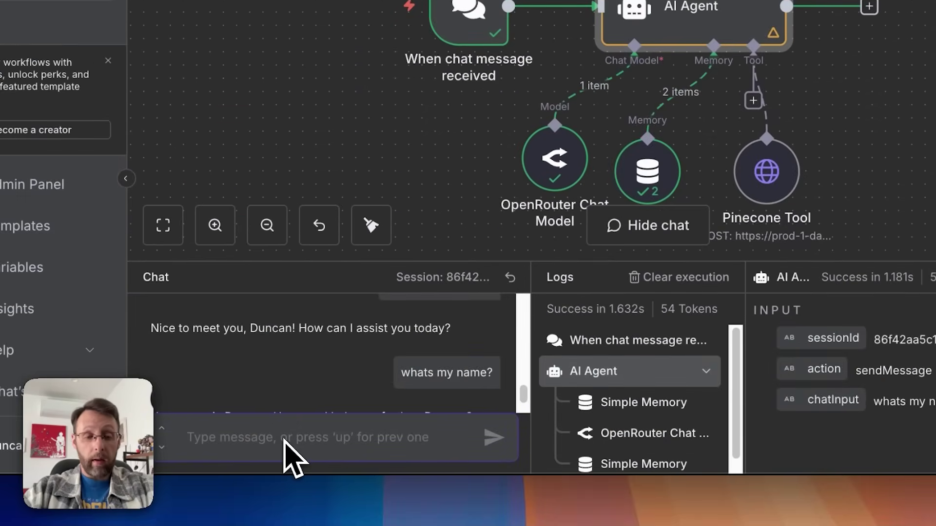
text(what are the core )
text(four types of leads)
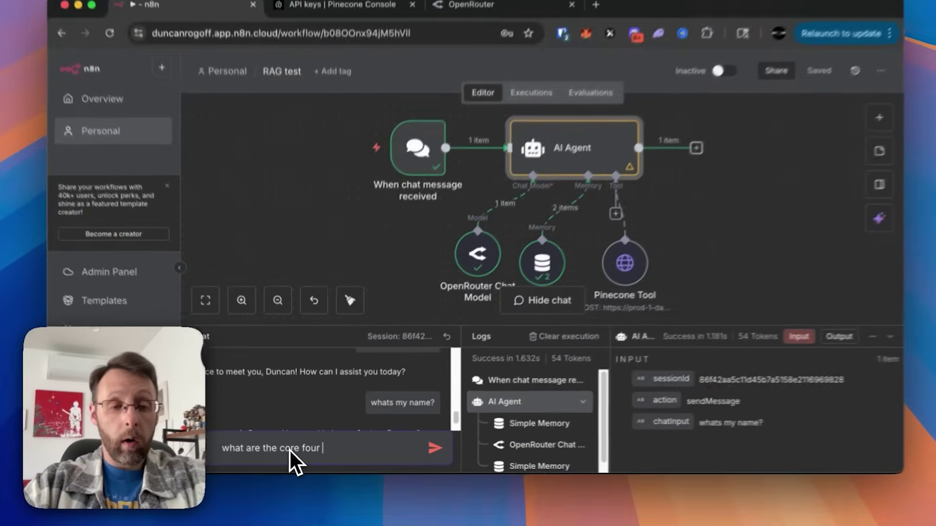
text(?)
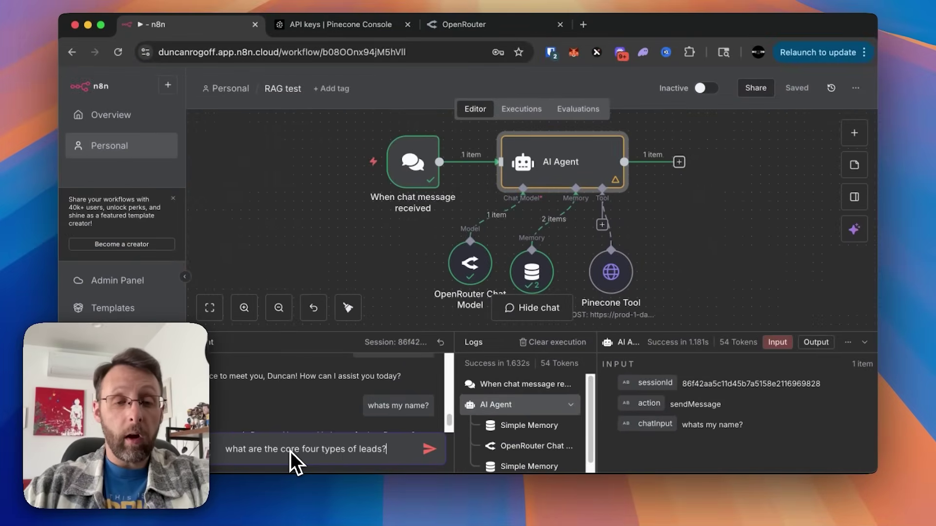
key(Return)
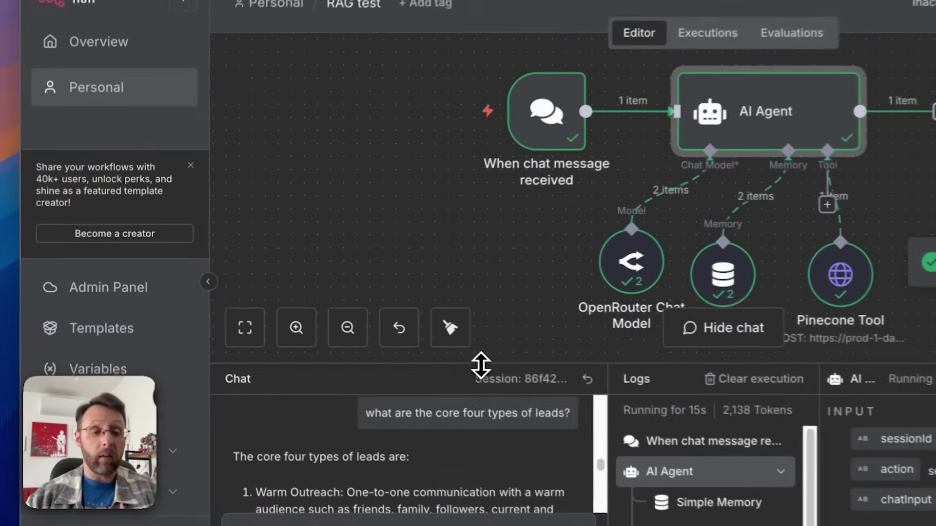
drag(481, 365, 504, 132)
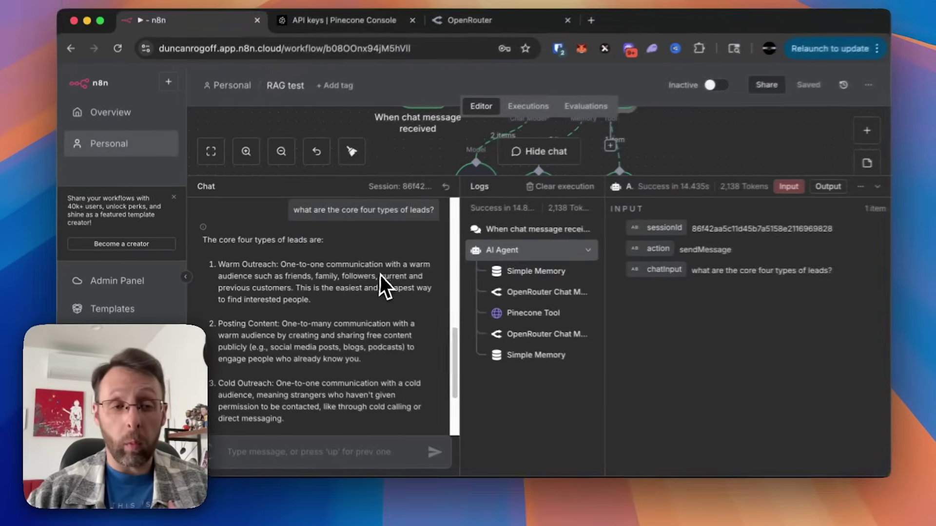
scroll(335, 330, down, 3)
scroll(268, 308, down, 2)
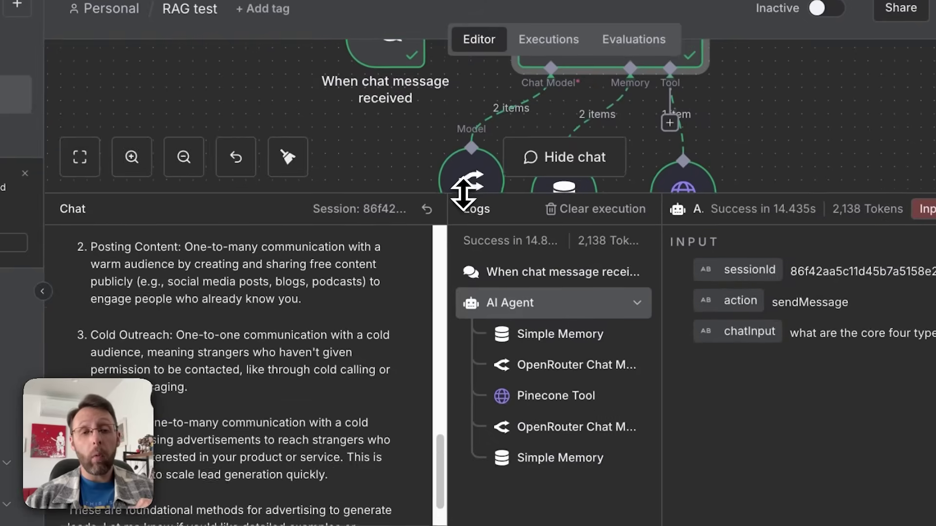
drag(463, 194, 422, 394)
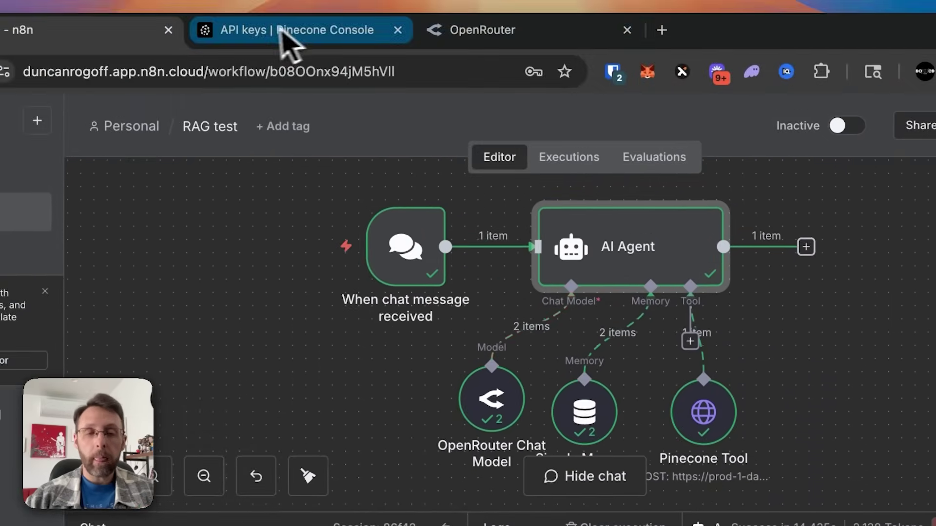
Step: Open the Pinecone Assistant docs page 'Chat with your assistant' from the Pinecone Console
click(289, 29)
click(560, 169)
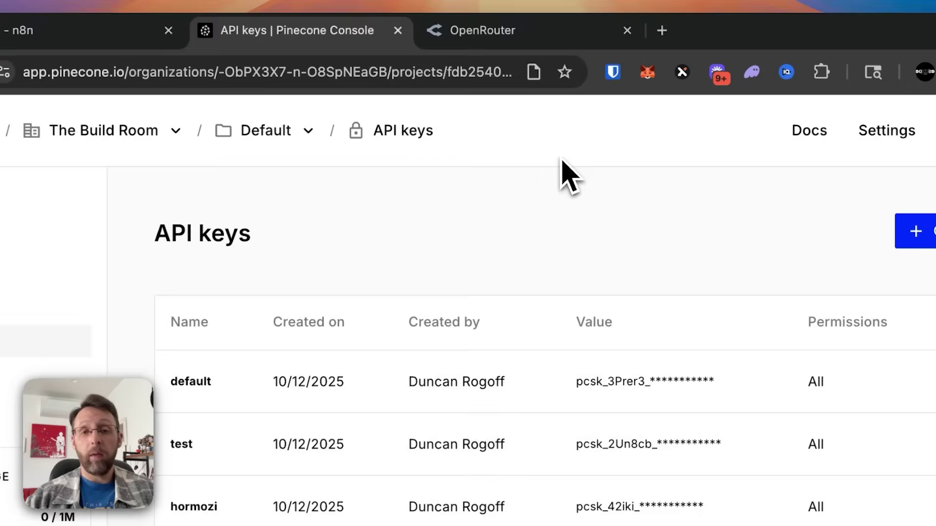
click(814, 133)
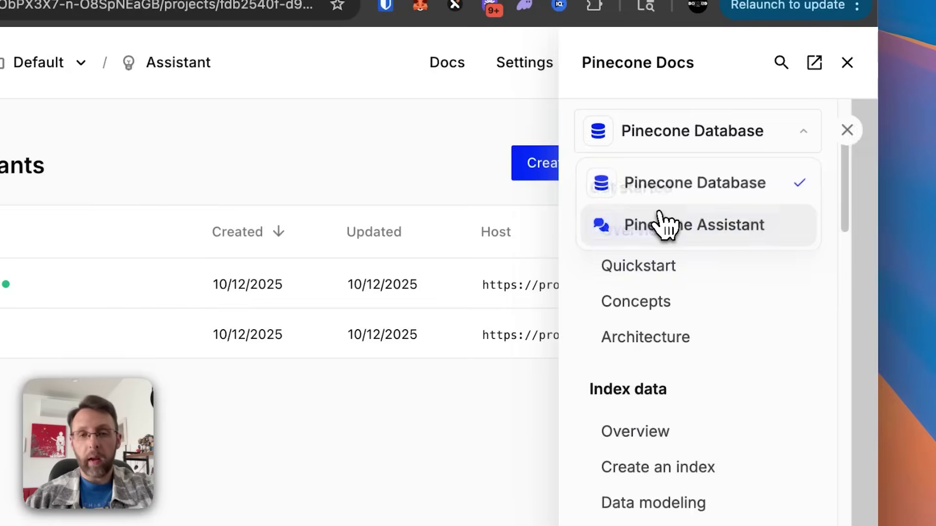
click(665, 224)
scroll(702, 317, down, 5)
scroll(726, 397, down, 15)
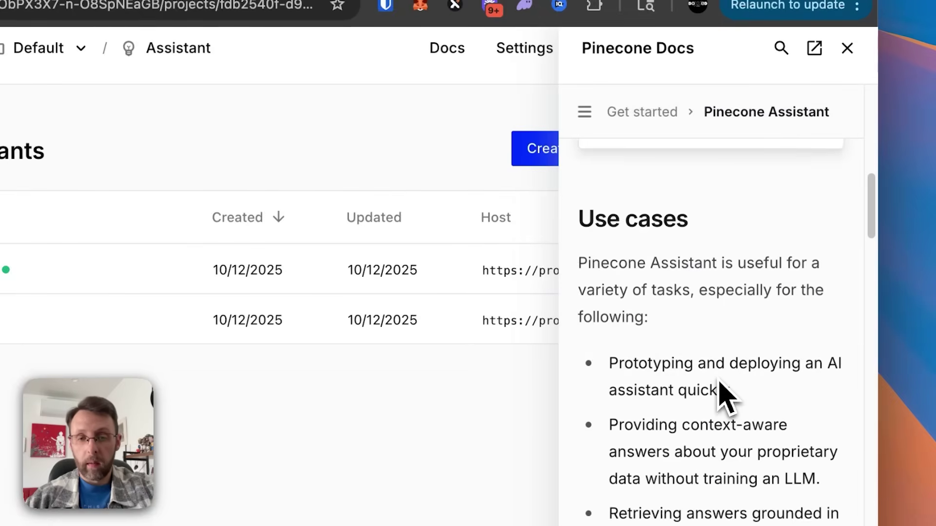
scroll(726, 397, down, 12)
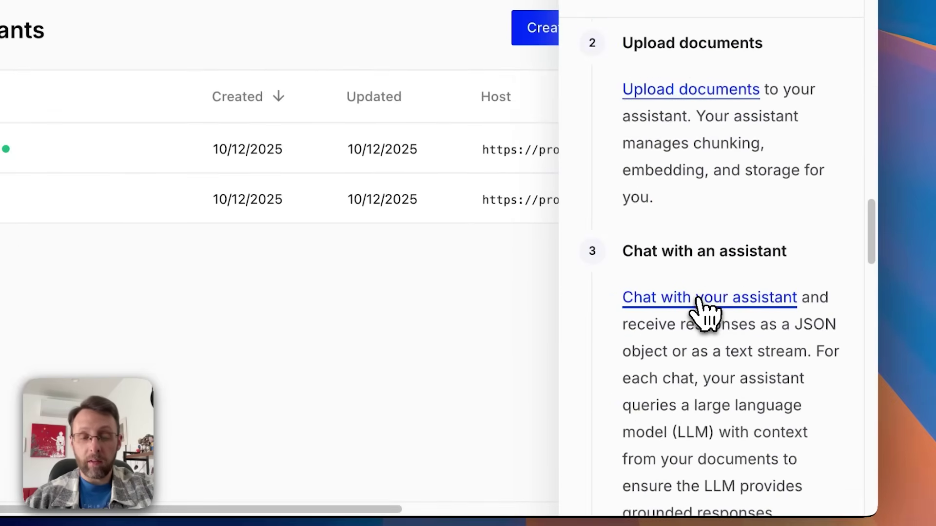
click(699, 300)
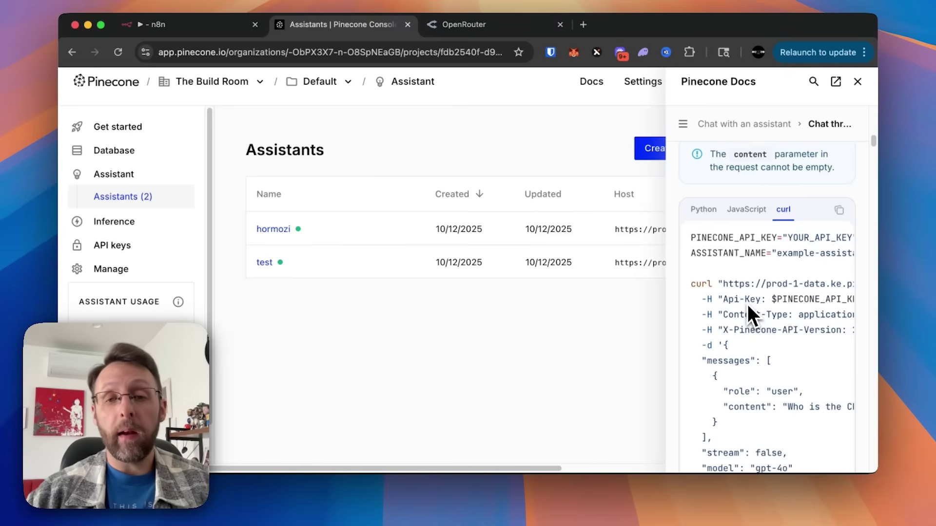
Step: Highlight the citation highlights explanation and the "include_highlights": true line in the example
scroll(746, 303, down, 15)
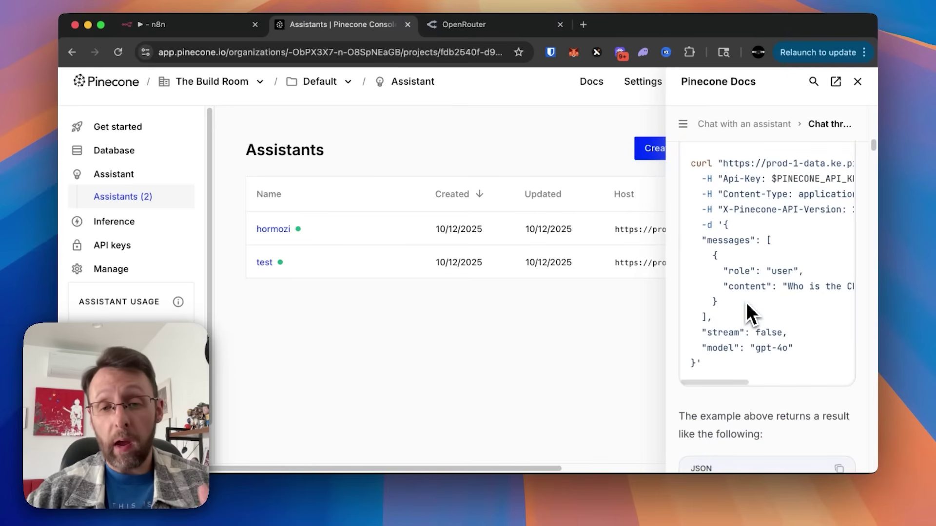
scroll(746, 302, down, 15)
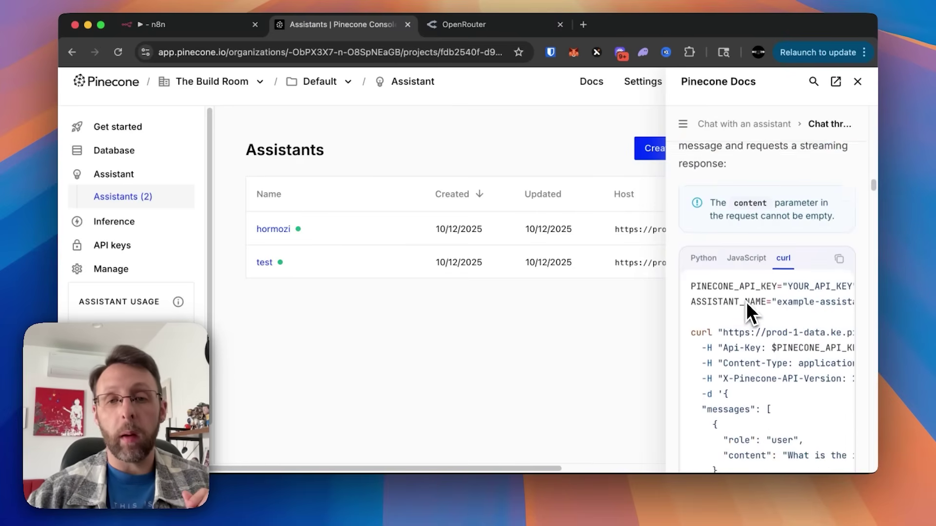
scroll(746, 302, down, 15)
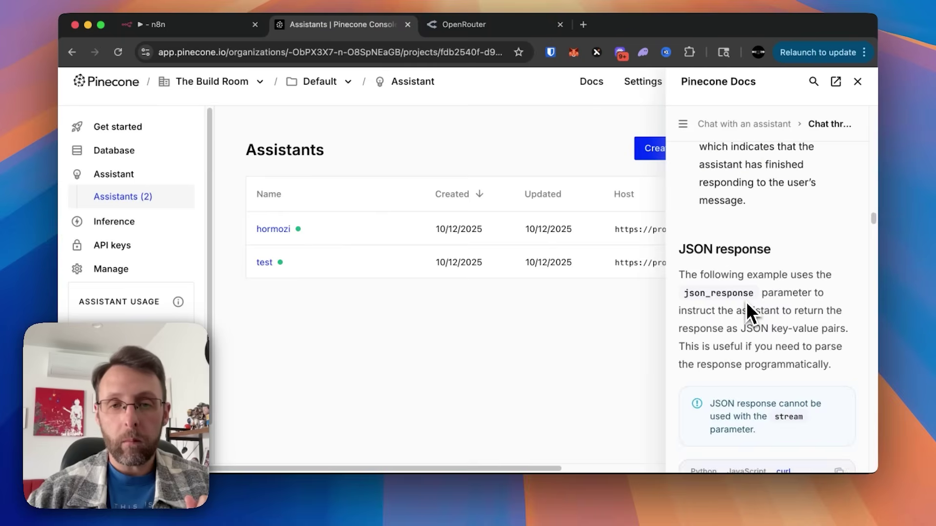
scroll(747, 302, down, 15)
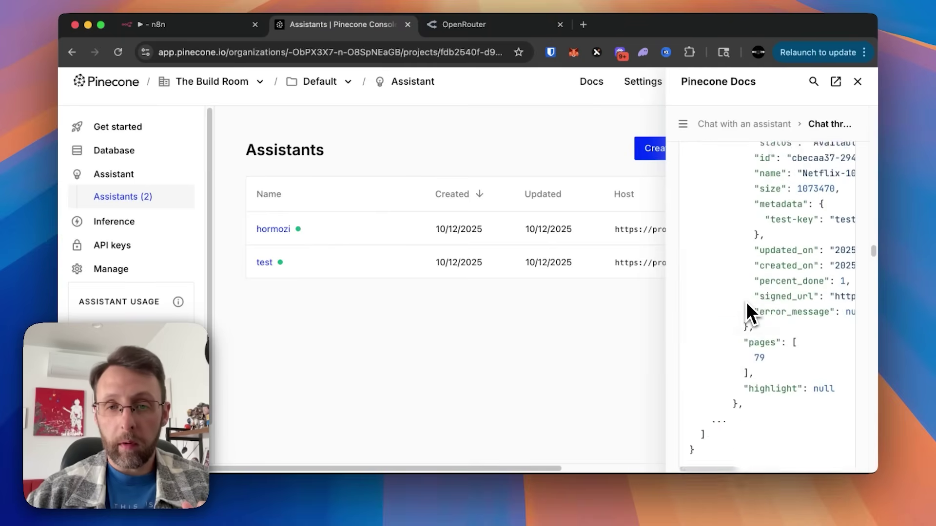
scroll(759, 239, down, 1)
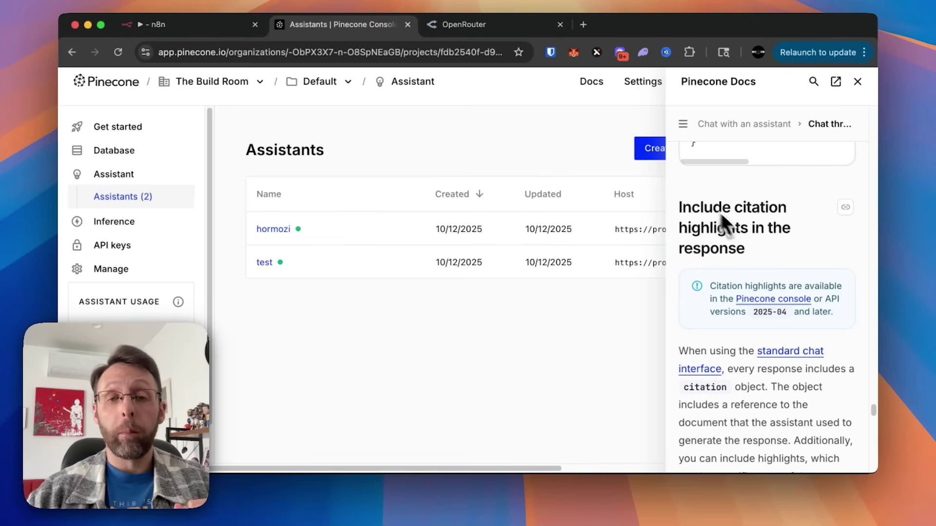
scroll(734, 228, down, 8)
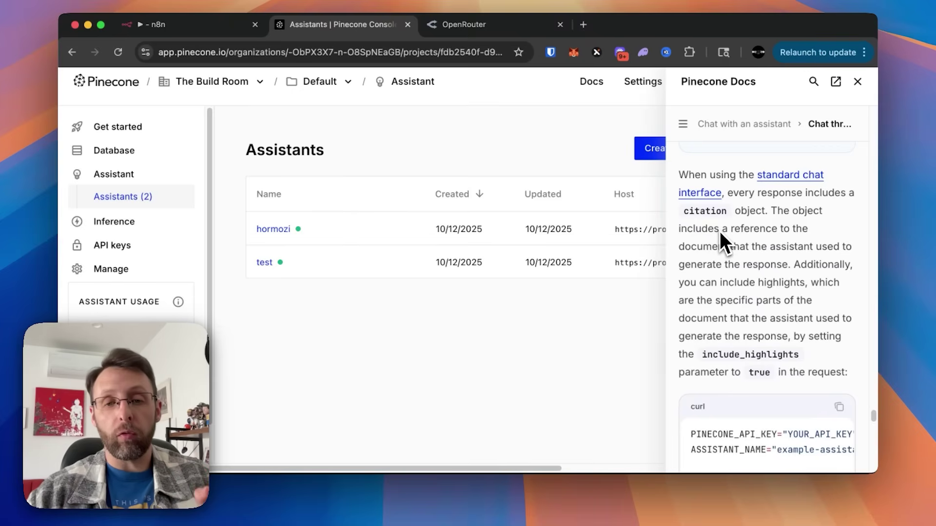
scroll(743, 293, down, 2)
drag(691, 250, 775, 250)
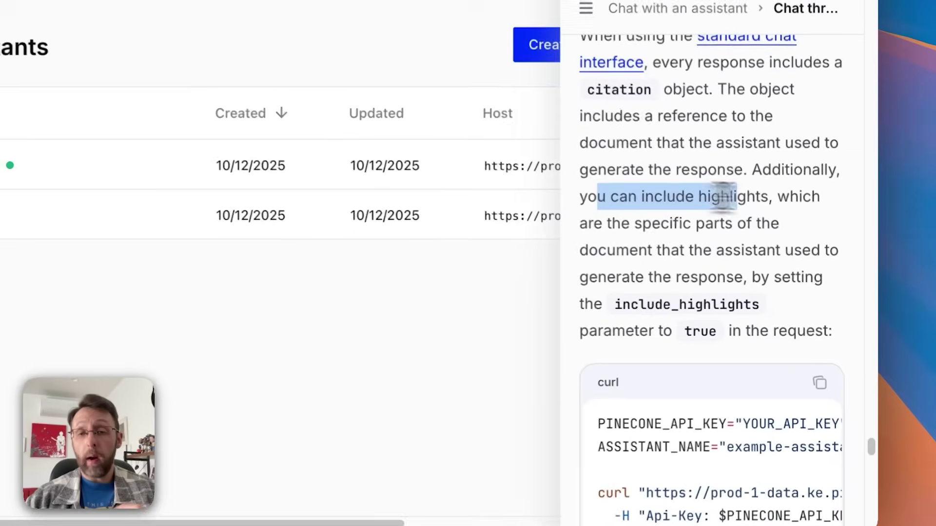
drag(667, 222, 769, 222)
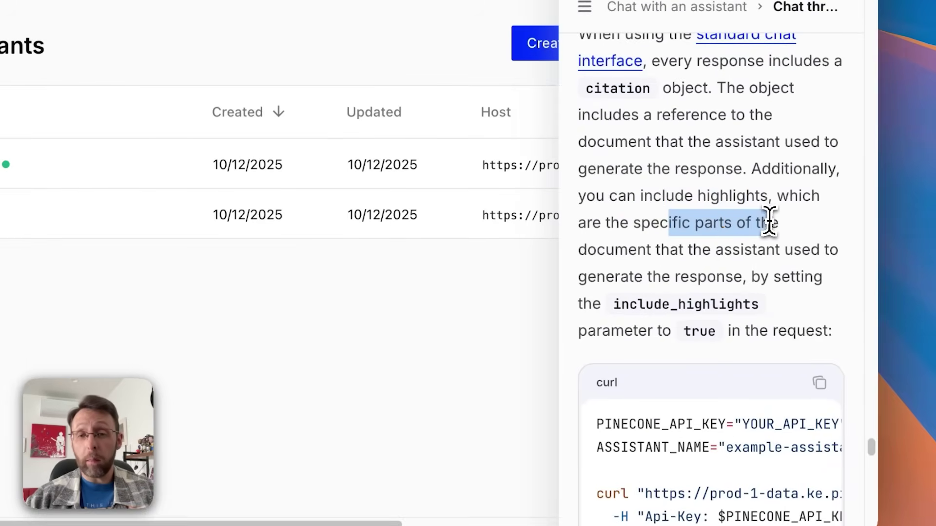
drag(637, 249, 813, 246)
drag(652, 277, 727, 276)
scroll(727, 276, down, 10)
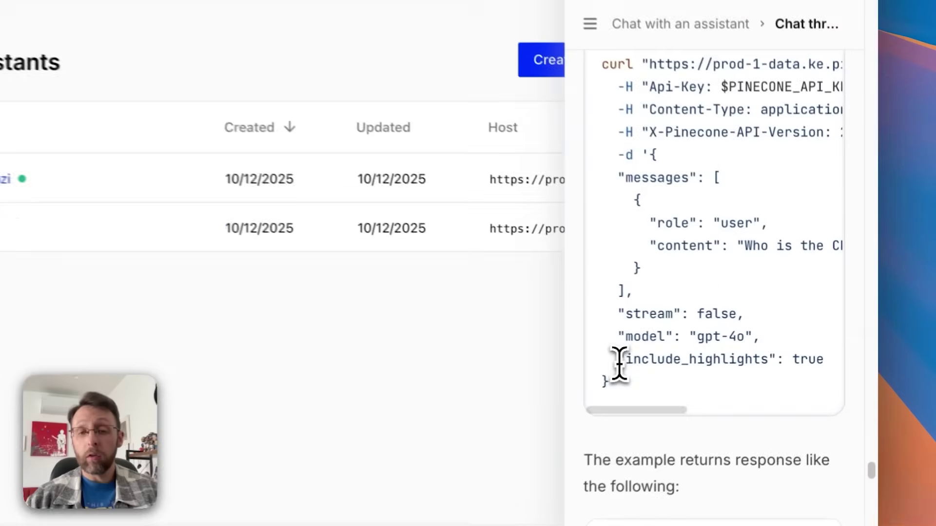
drag(701, 352, 842, 353)
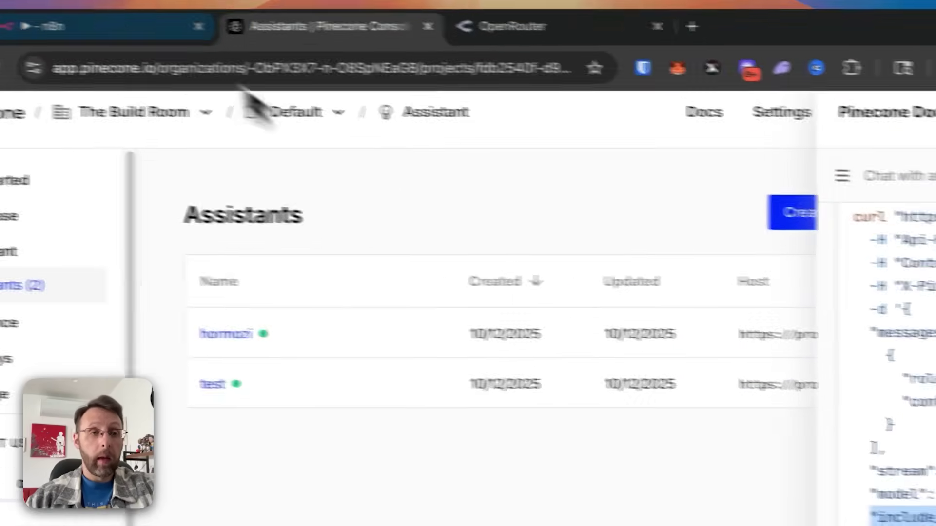
click(201, 31)
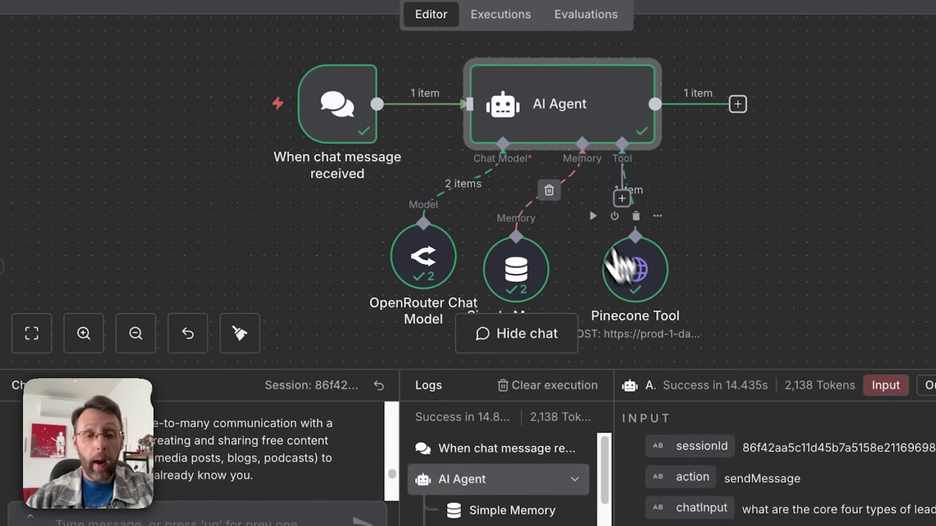
Step: Add "include_highlights": true after the model line in the Pinecone Tool JSON body and save
click(684, 323)
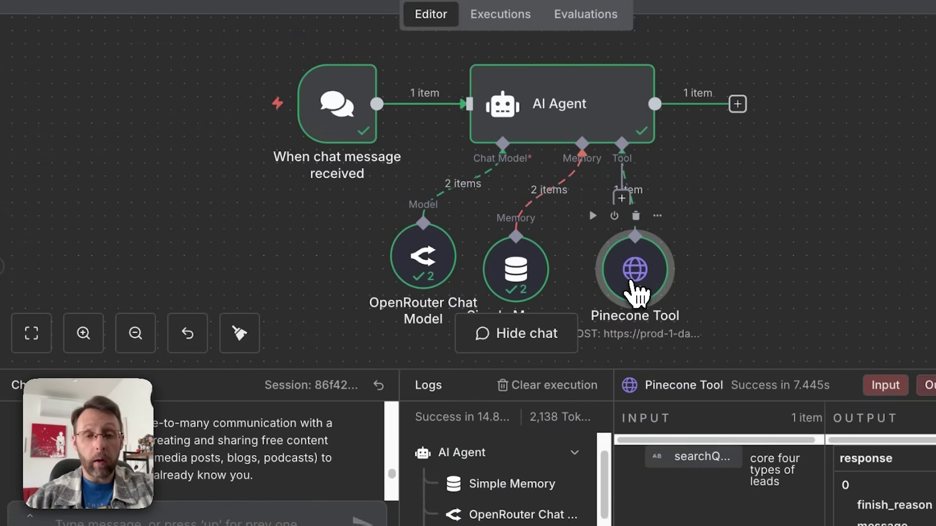
double_click(684, 322)
scroll(495, 424, down, 15)
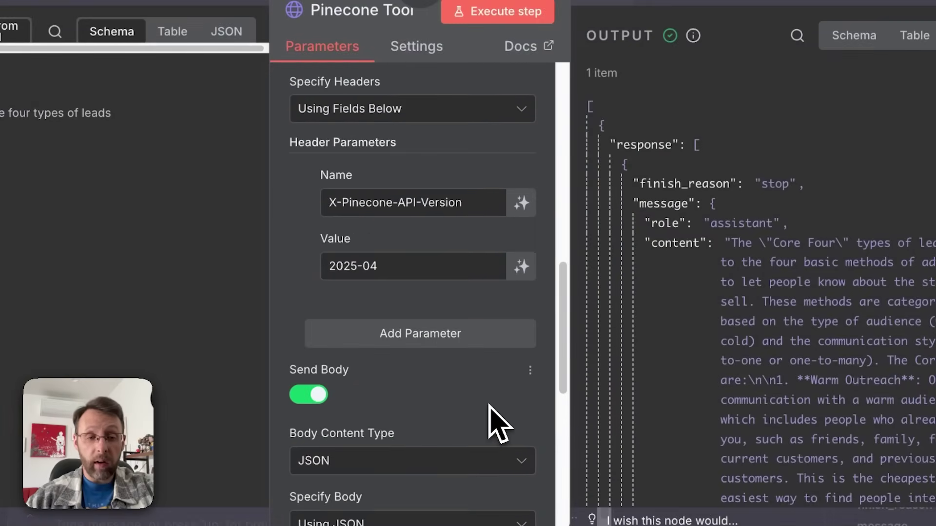
click(526, 348)
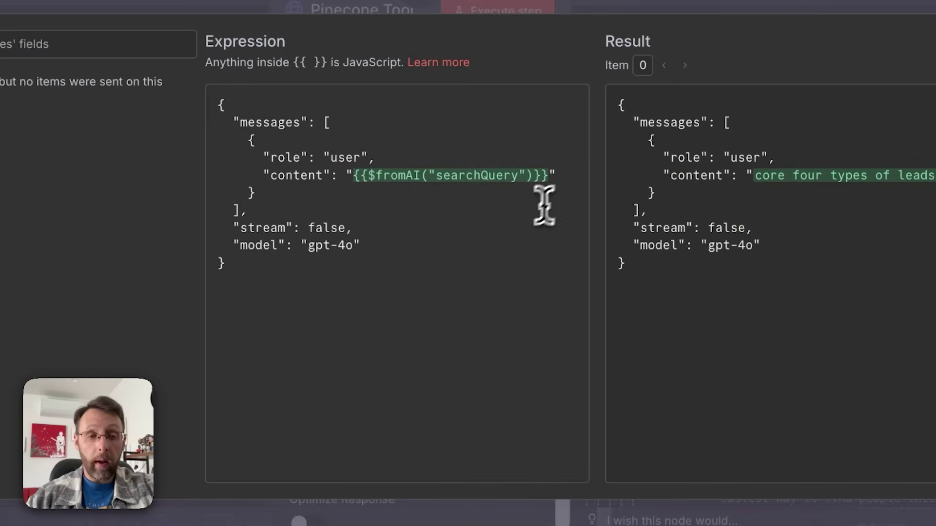
click(367, 246)
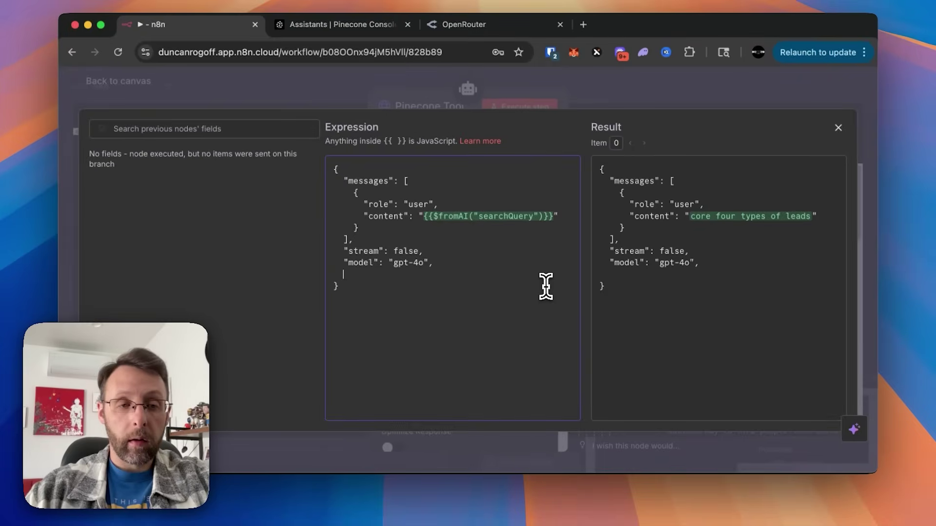
key(Return)
text("include_highlights": true)
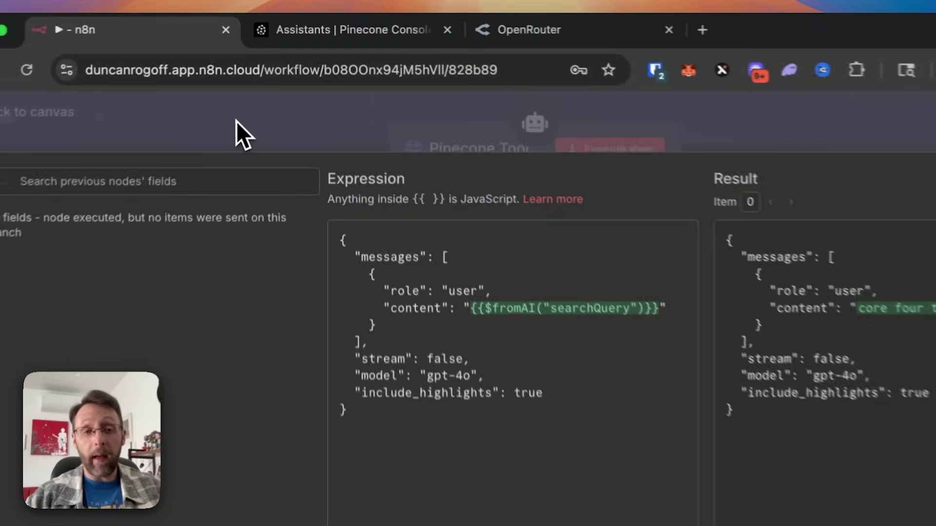
click(261, 87)
click(261, 89)
click(763, 126)
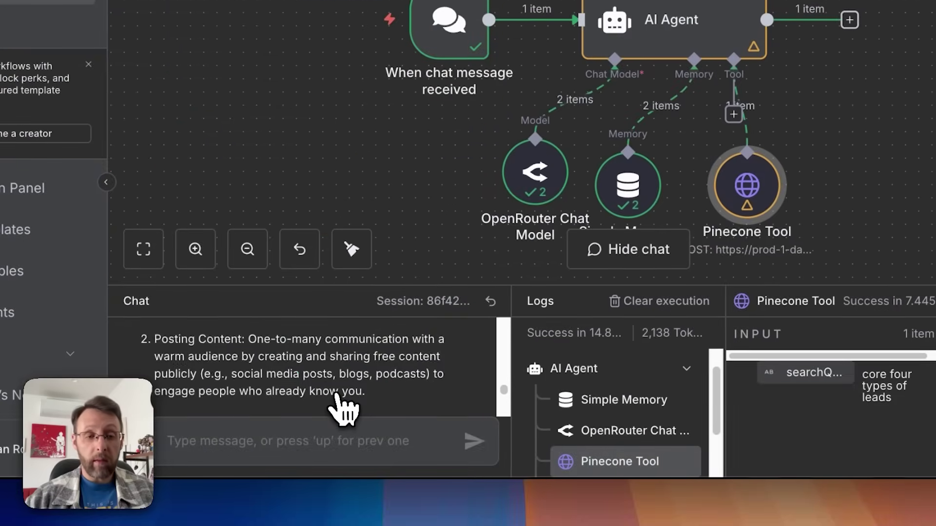
scroll(339, 409, up, 5)
triple_click(357, 376)
key(ctrl+c)
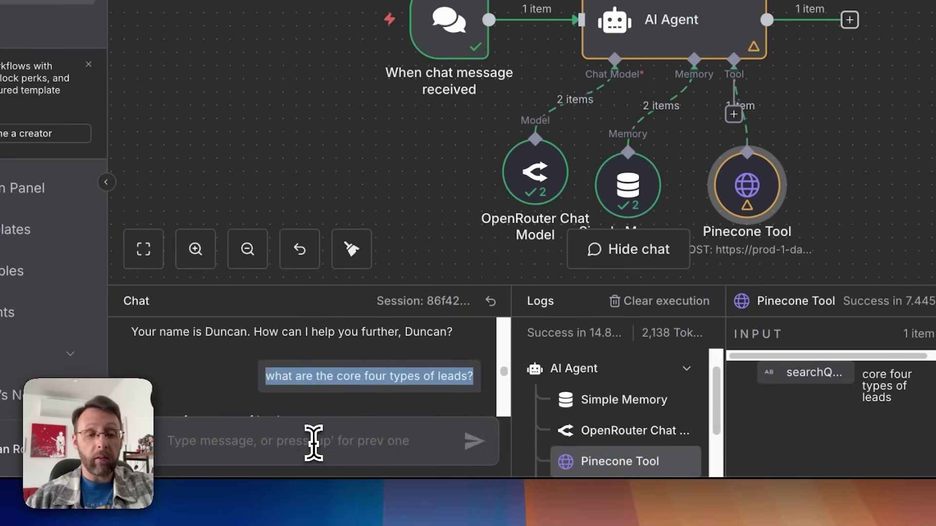
Step: Resend the lead-types question in the chat to test the highlights change
click(313, 440)
key(ctrl+v)
click(472, 443)
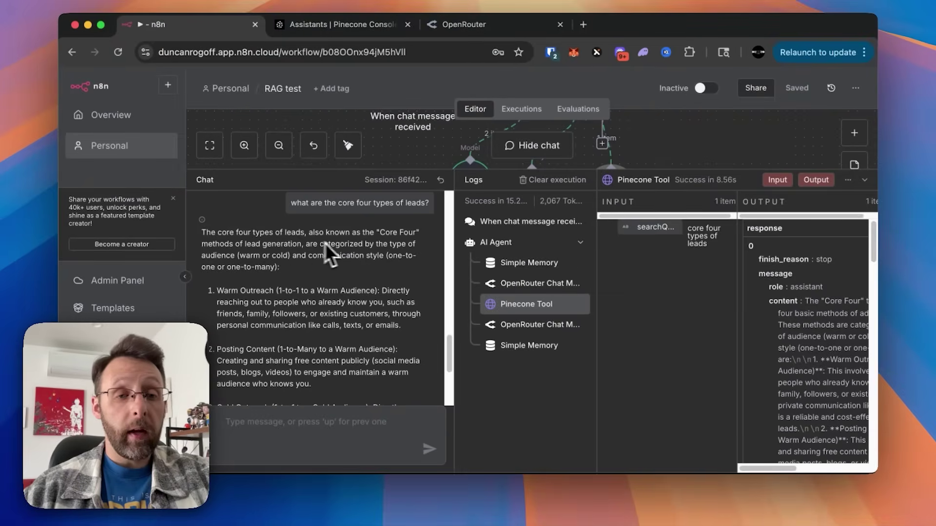
Step: Highlight passages of the Core Four answer, then shrink the chat panel to reveal the canvas
scroll(302, 256, down, 2)
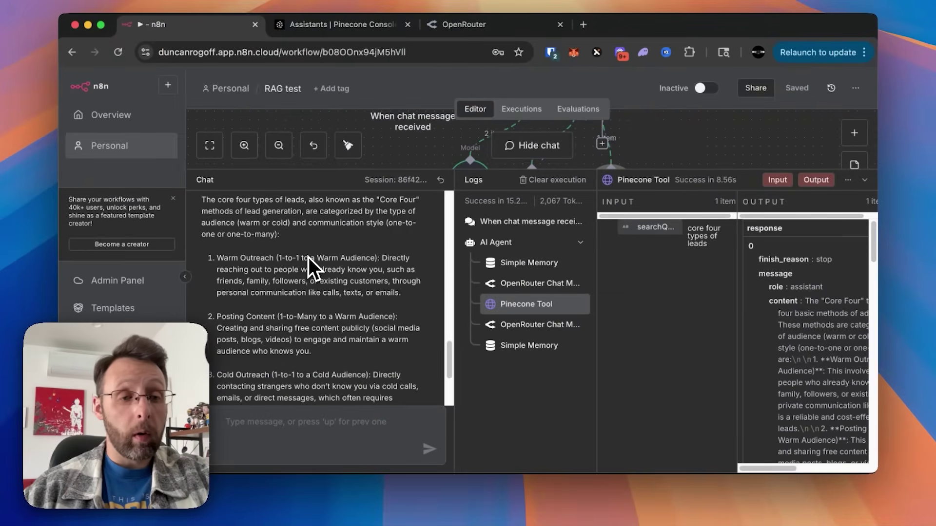
drag(276, 258, 355, 260)
scroll(449, 259, down, 2)
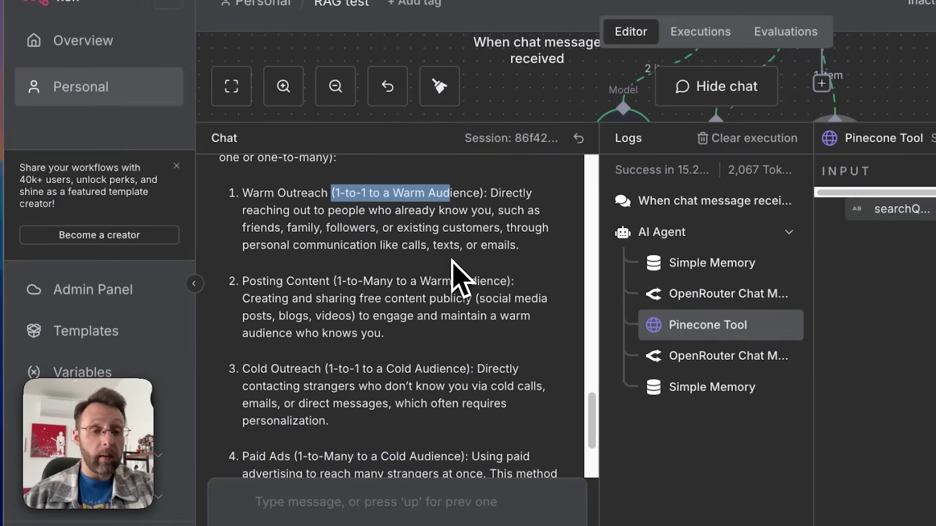
drag(243, 281, 347, 281)
drag(329, 369, 390, 370)
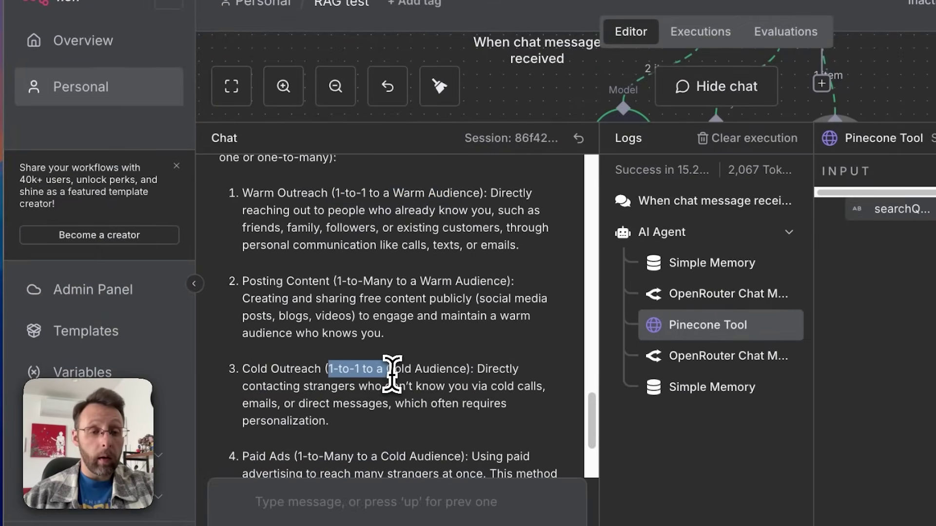
scroll(397, 380, down, 4)
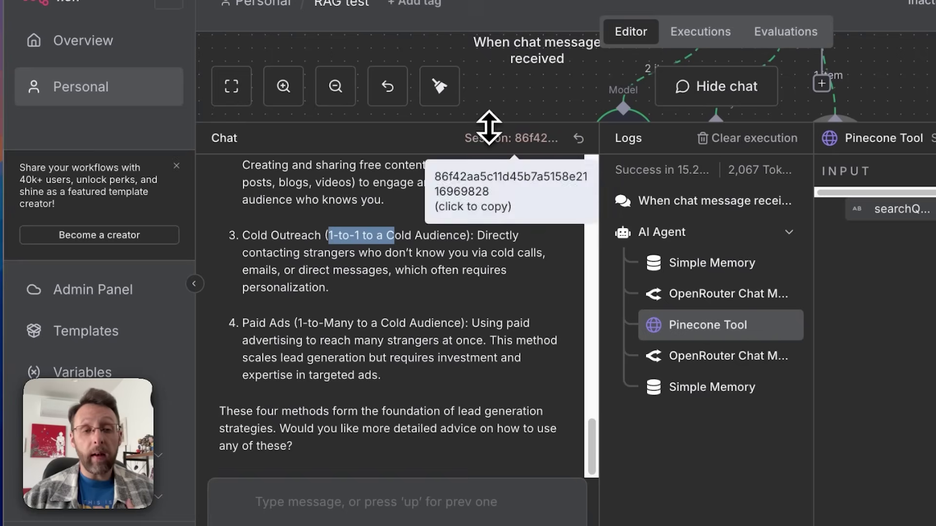
drag(487, 121, 395, 340)
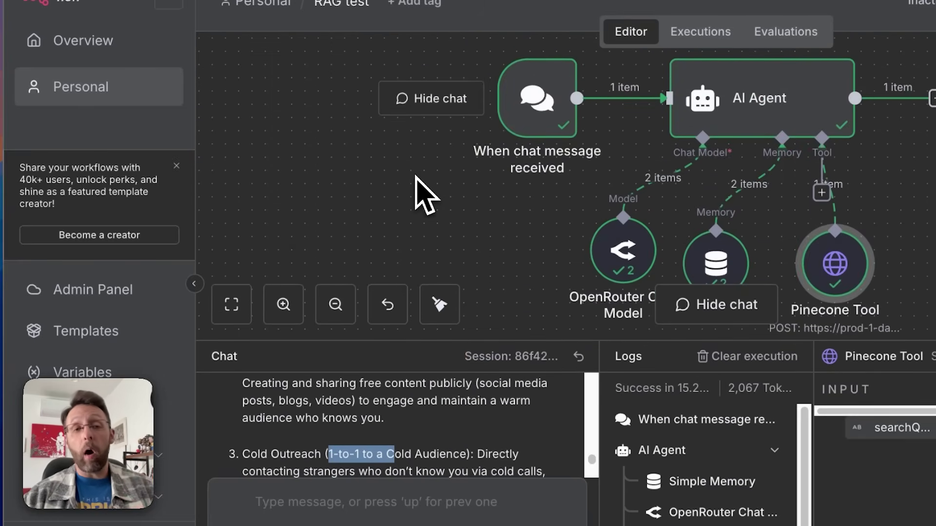
scroll(354, 190, down, 2)
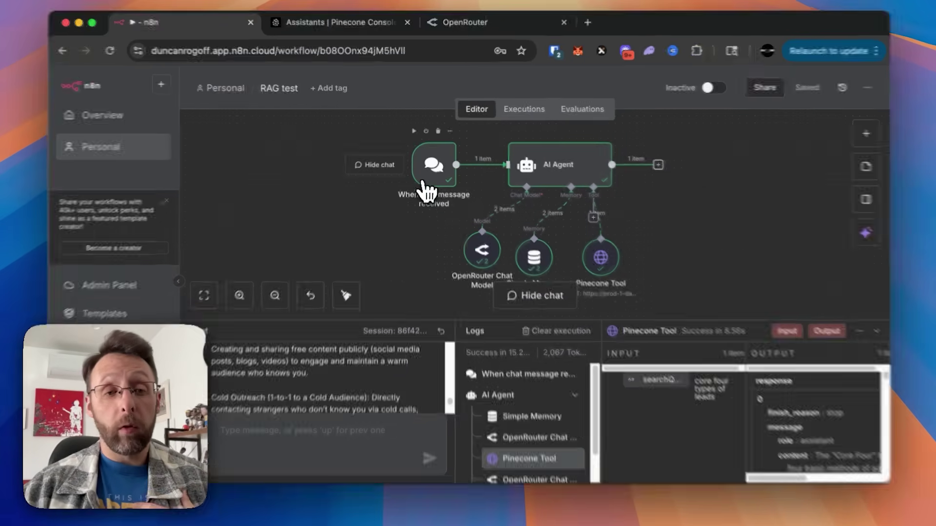
Step: Move the chat trigger aside and delete its link to the AI Agent
click(423, 180)
drag(423, 180, 326, 231)
drag(327, 268, 326, 244)
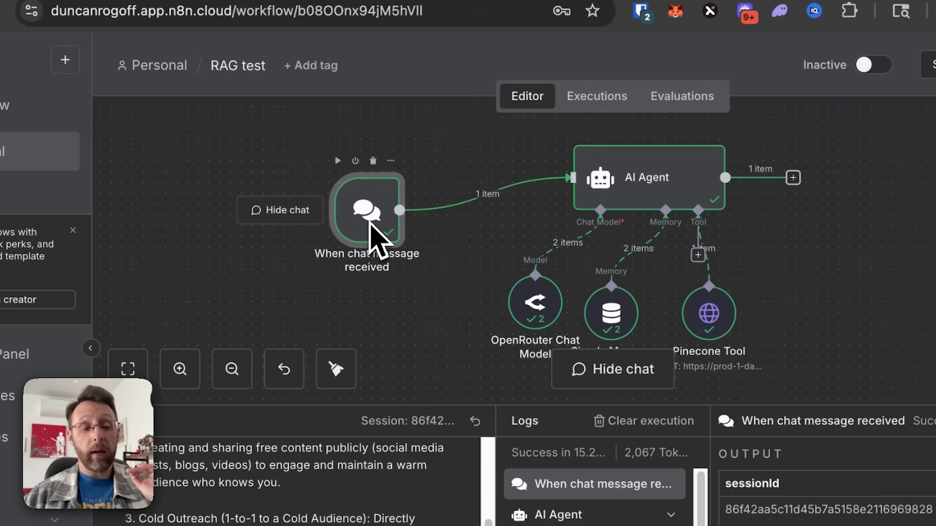
drag(373, 237, 253, 280)
click(440, 216)
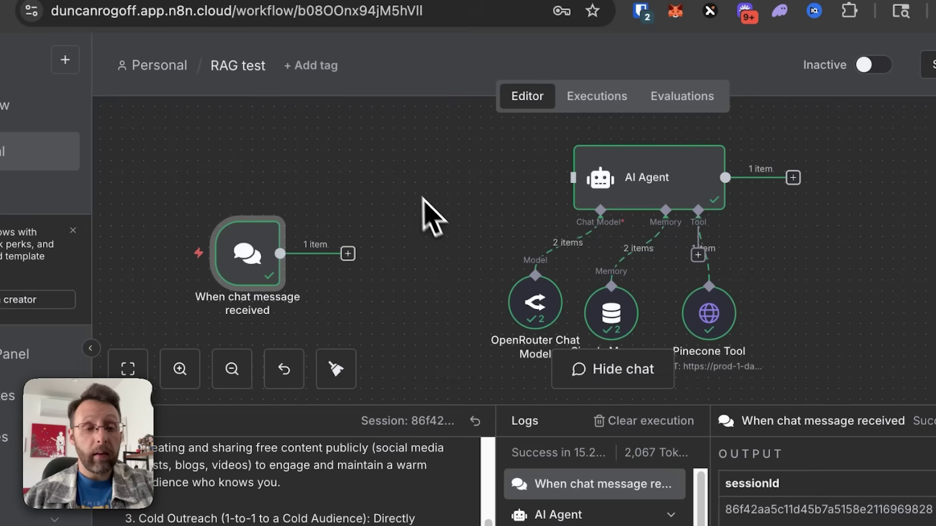
Step: Add a POST Webhook node connected to the AI Agent and save the workflow
key(Tab)
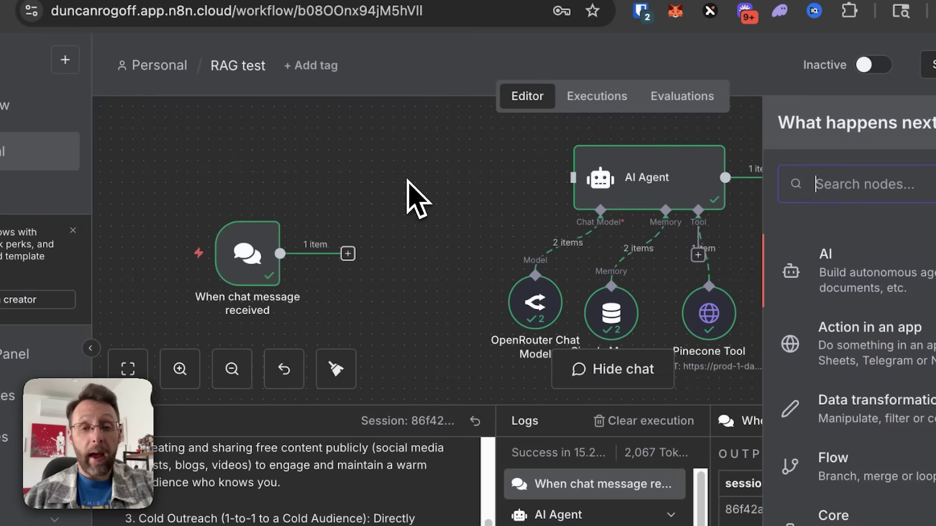
text(web)
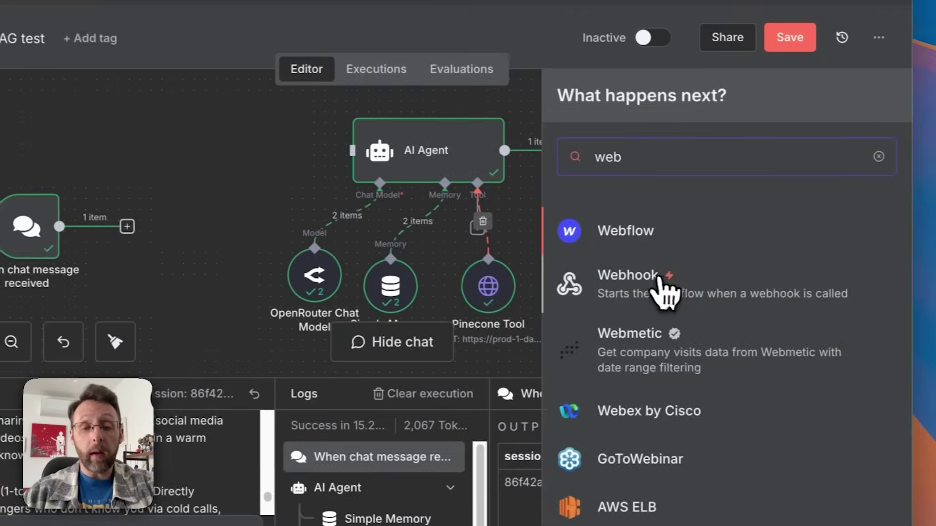
click(868, 309)
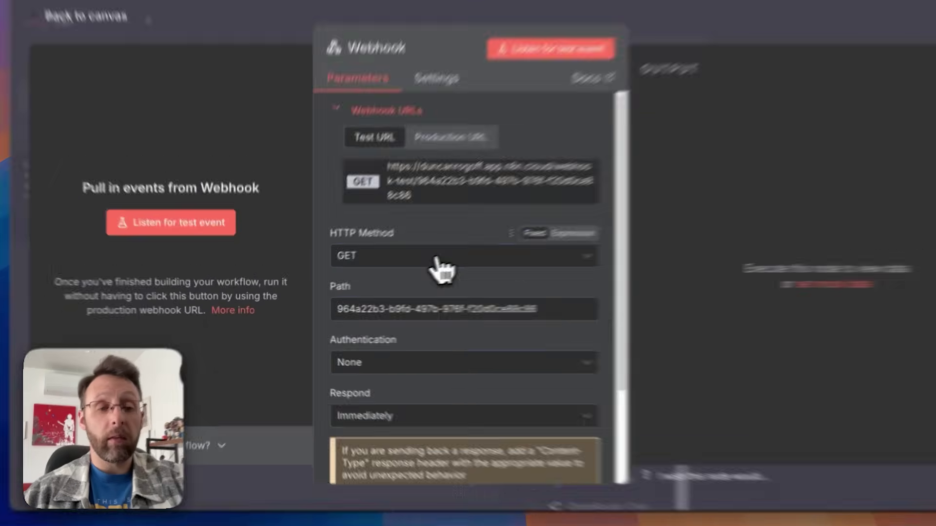
click(412, 272)
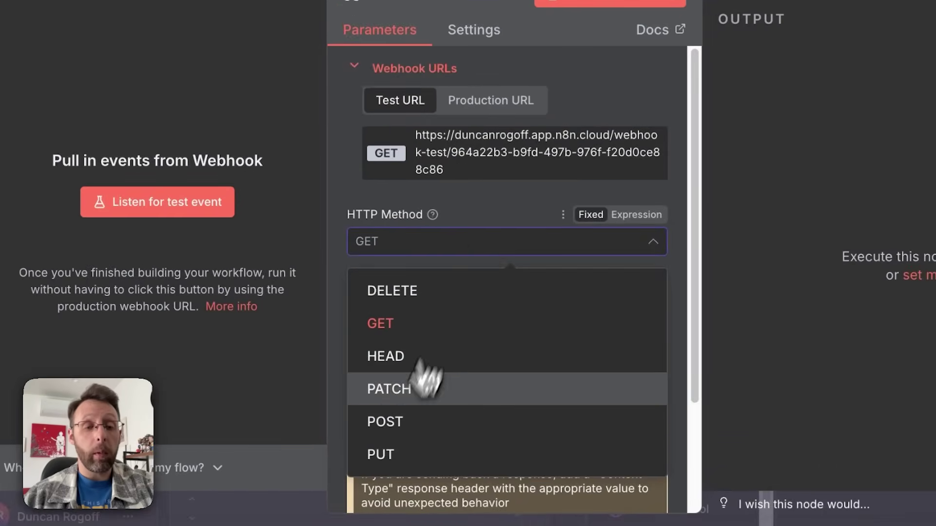
click(434, 423)
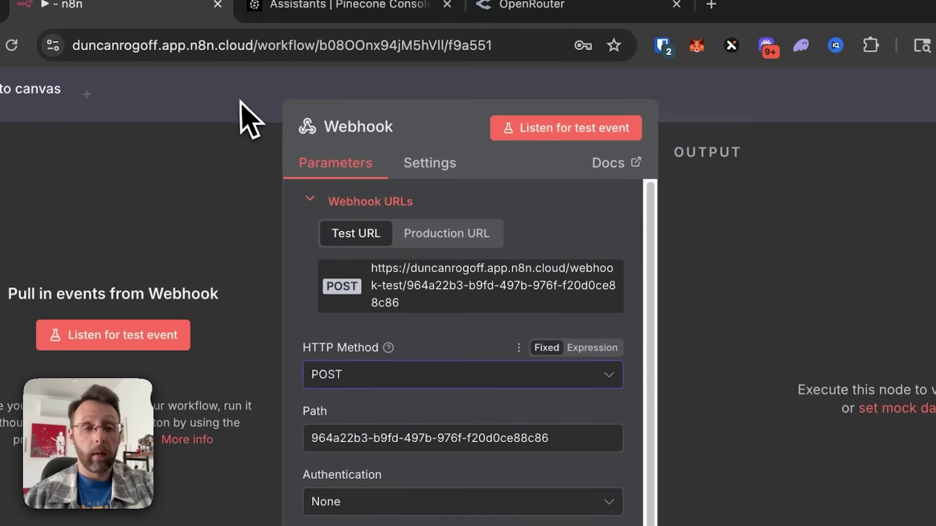
click(245, 115)
drag(557, 251, 592, 212)
drag(470, 241, 471, 220)
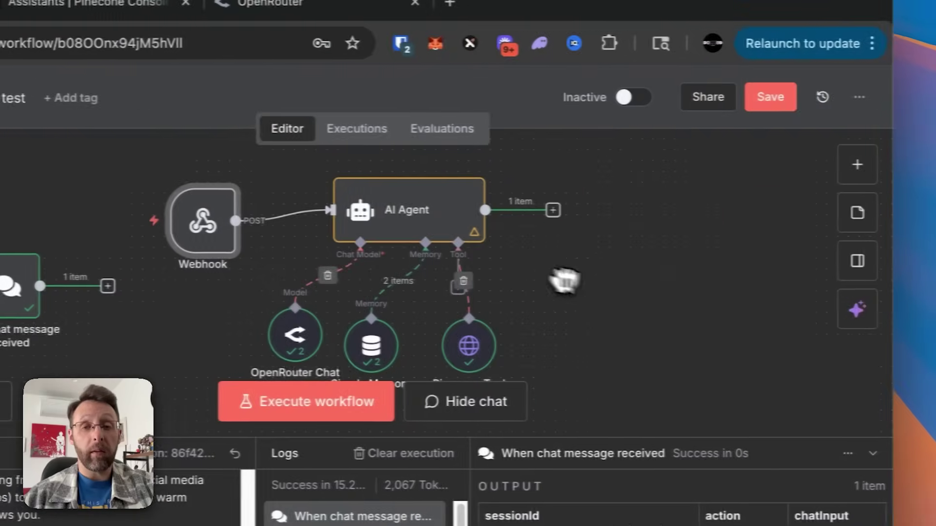
key(super+s)
key(super+t)
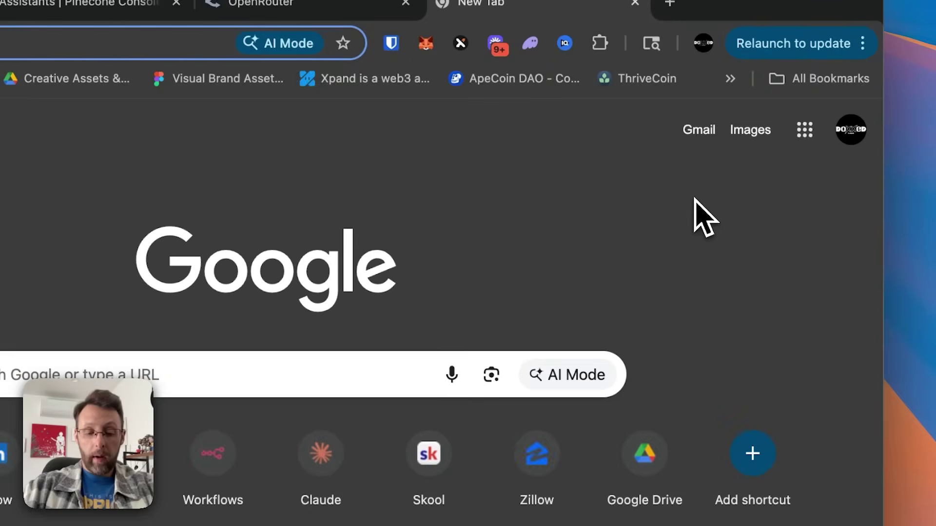
Step: Open lovable.dev and attach a screenshot to the prompt as a styling reference
text(lovable)
key(Return)
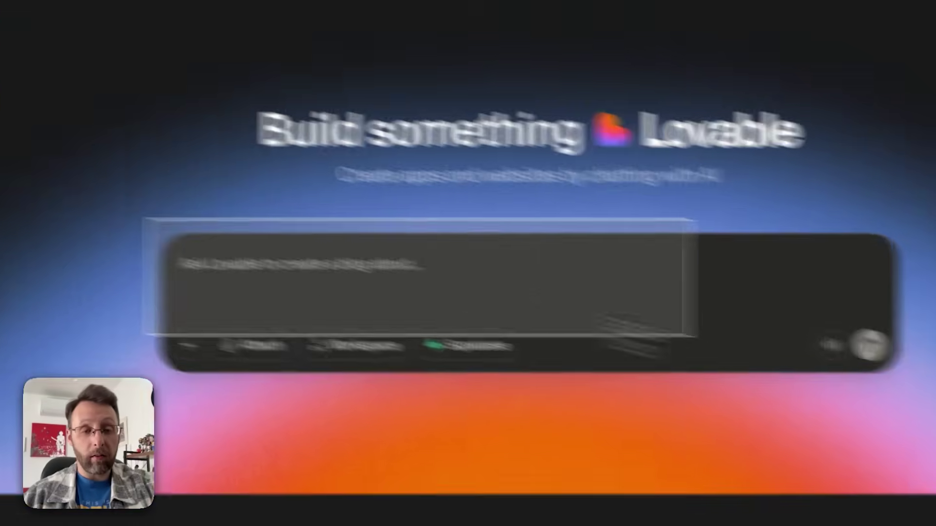
key(super+shift+4)
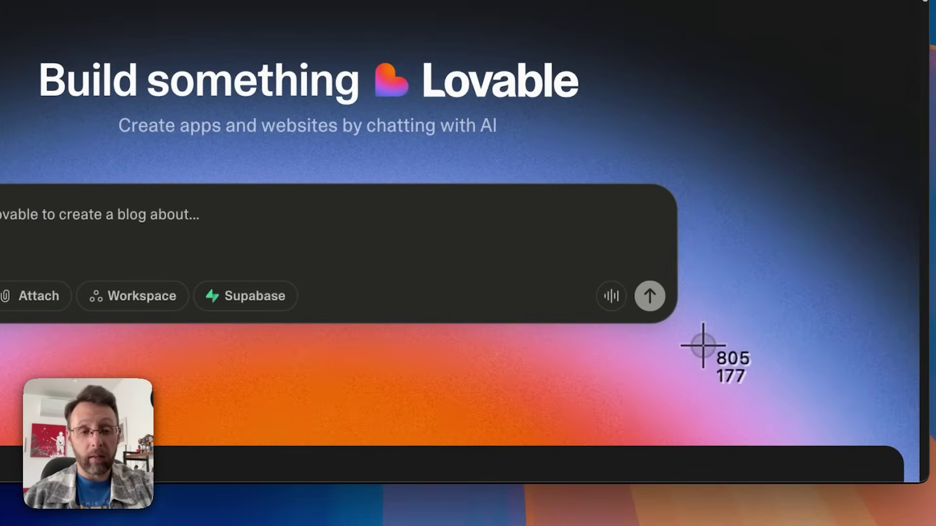
key(Escape)
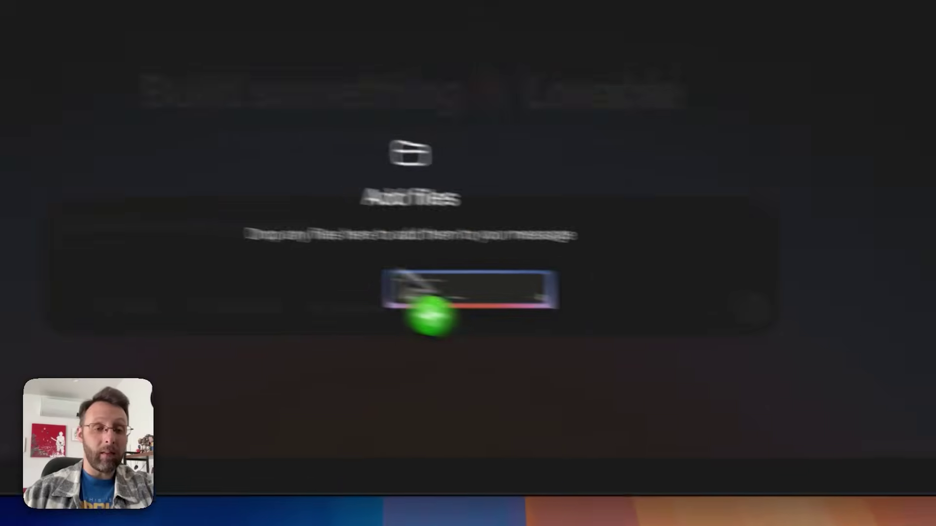
drag(265, 295, 192, 217)
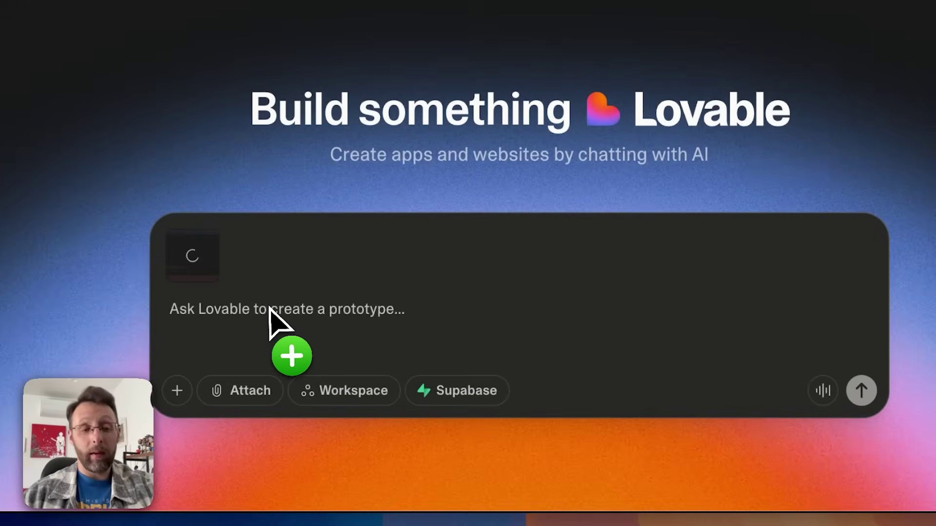
Step: Submit a prompt for a chat interface that sends a POST request to the pasted n8n webhook URL
text(using )
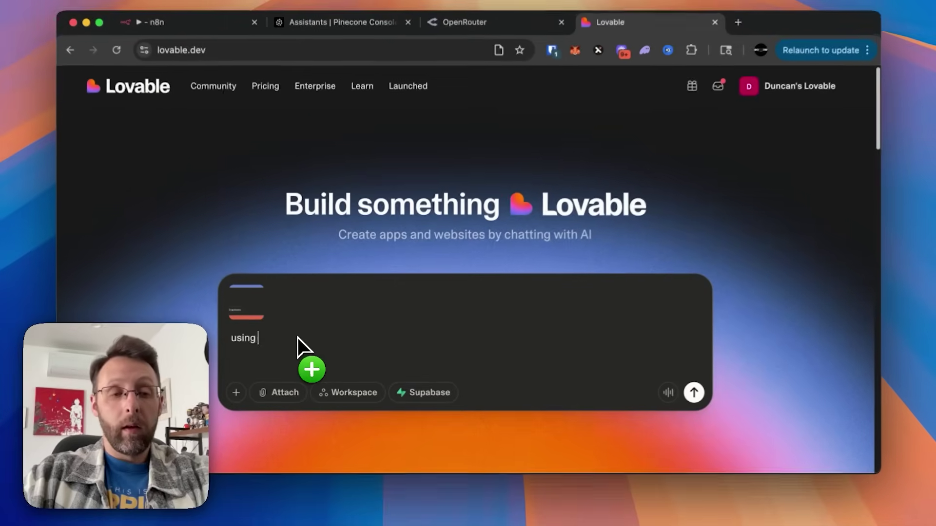
text(the image as a refere)
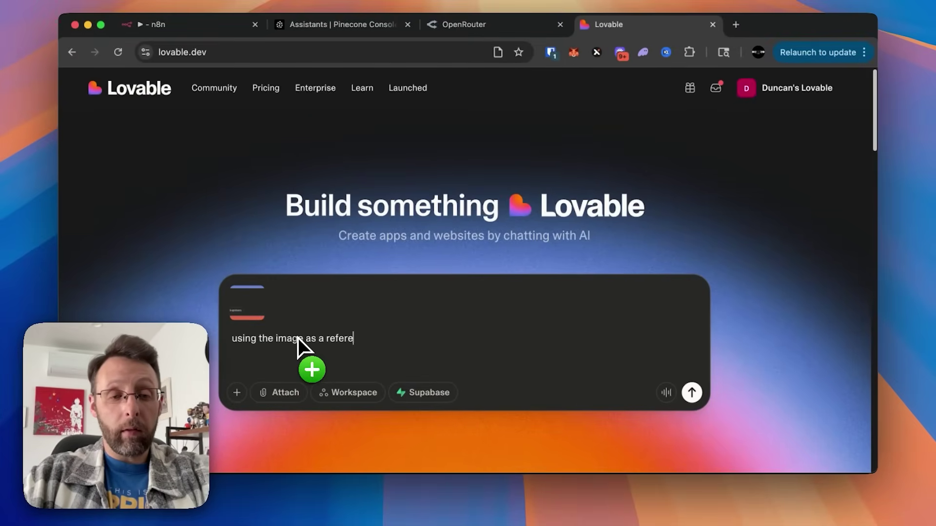
text(nce for styling, create a simple chat interface that sends all me)
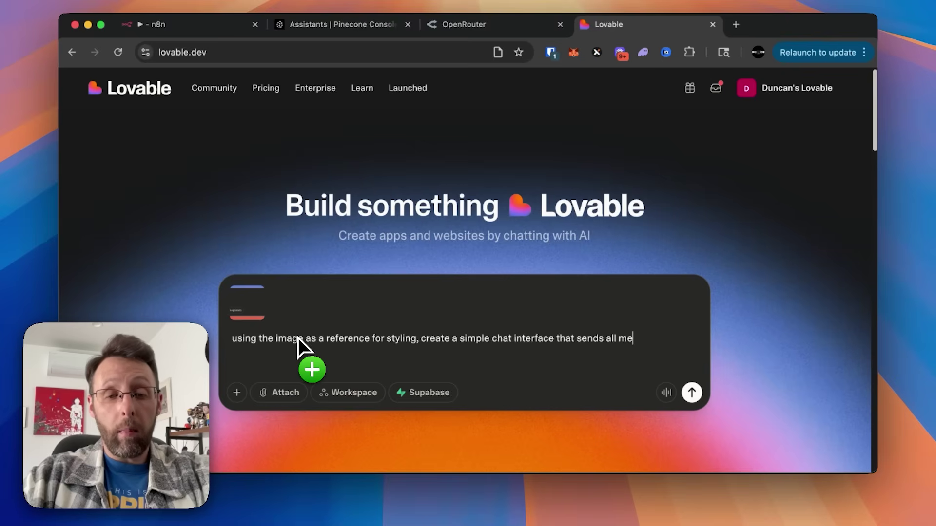
text(POST re)
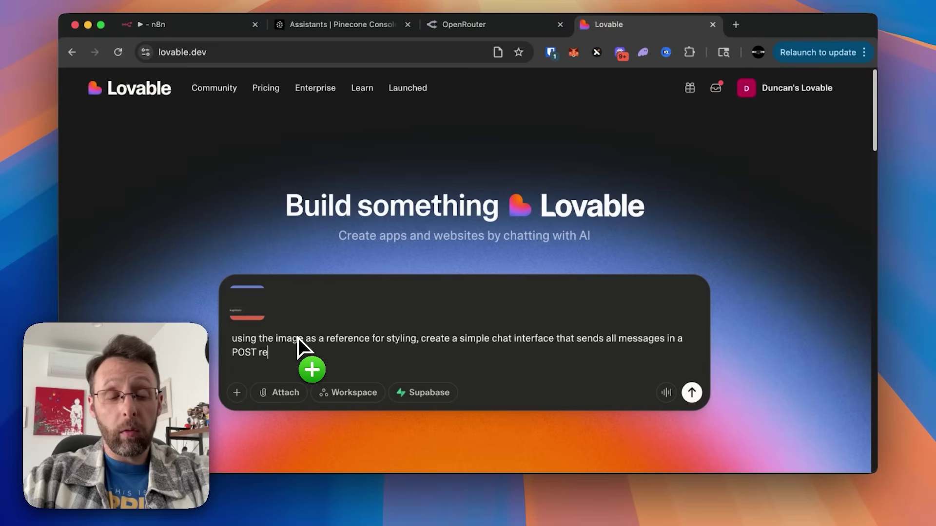
text(quest to this webhook:)
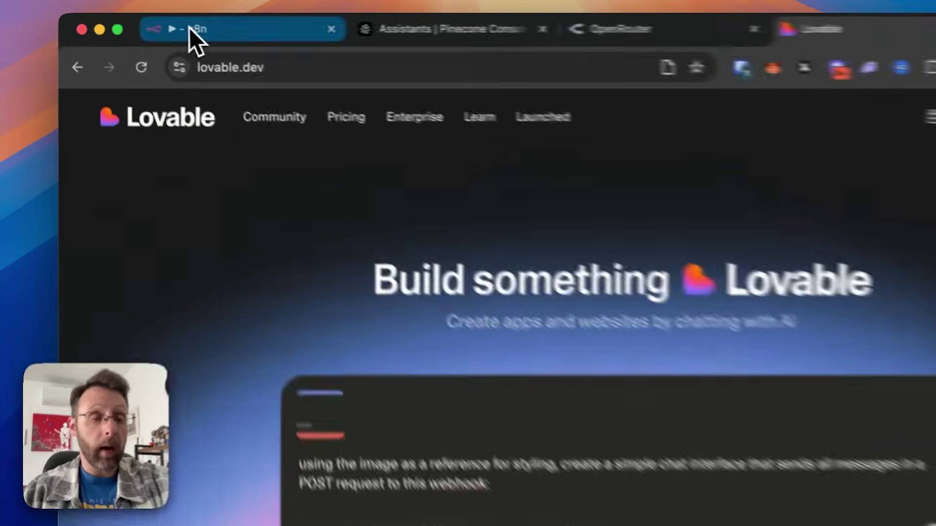
click(149, 24)
double_click(429, 267)
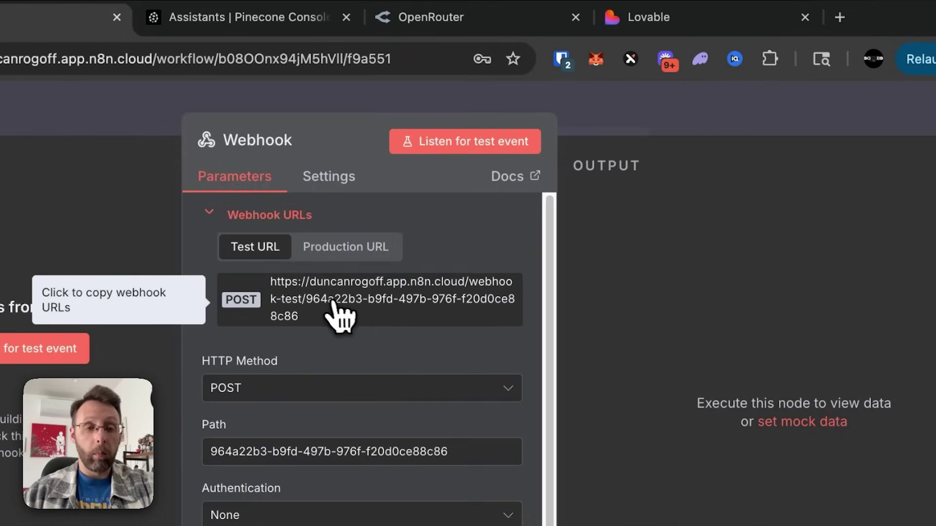
click(644, 20)
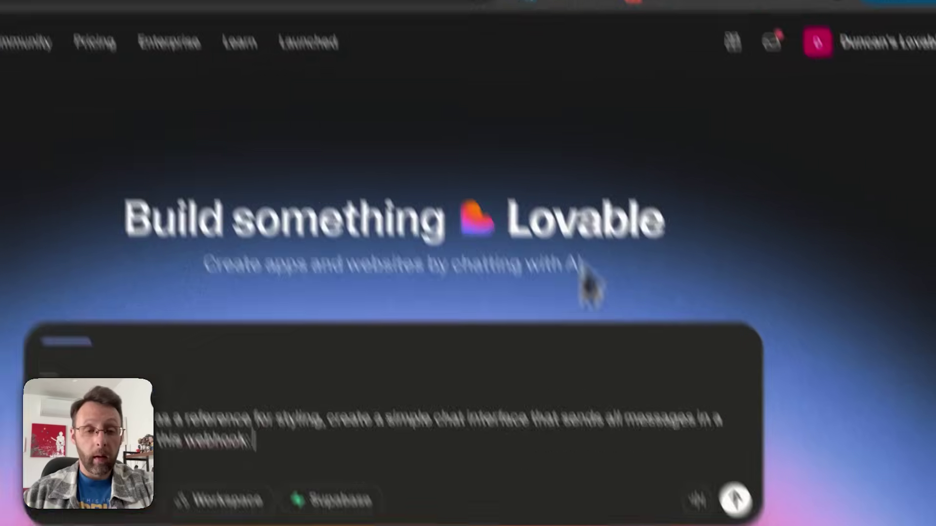
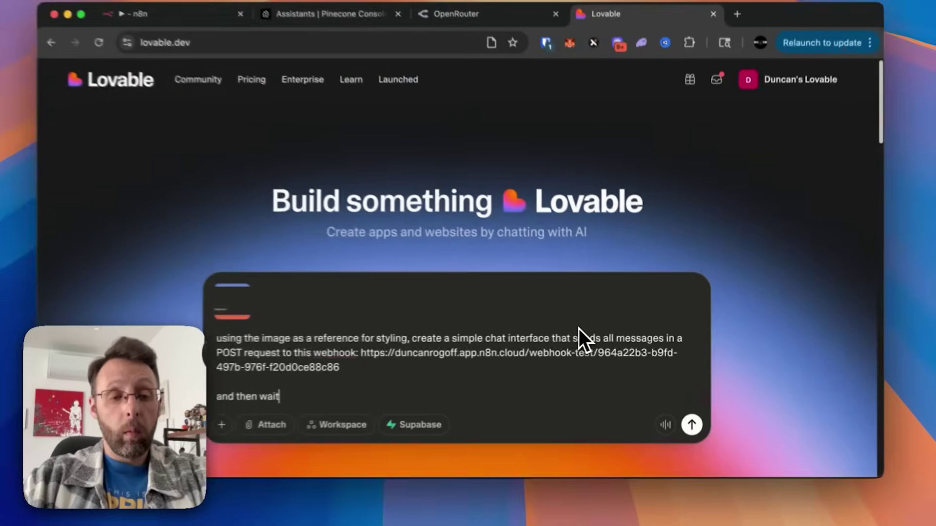
text(s for a response)
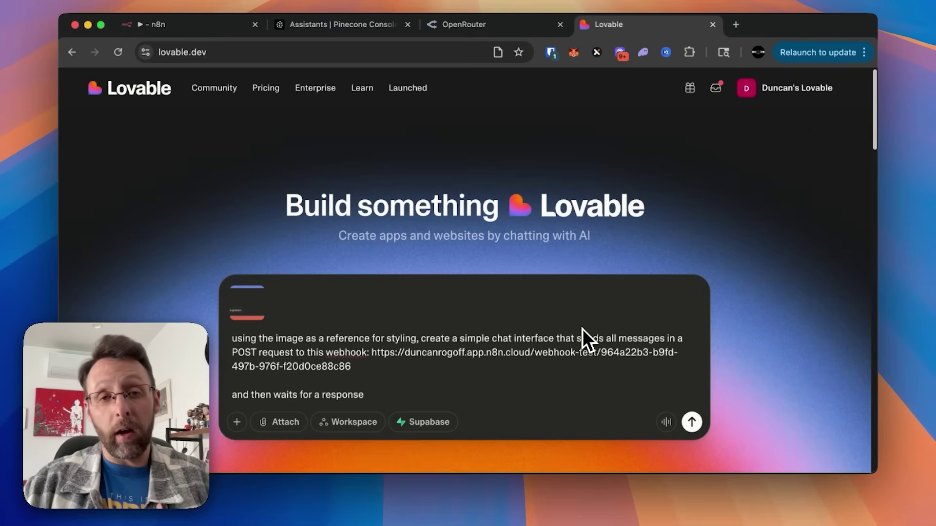
key(Return)
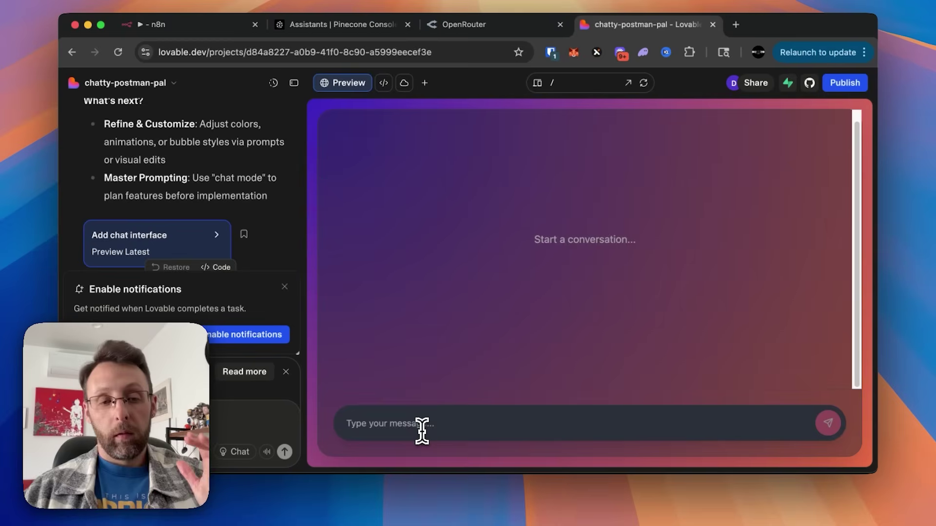
Step: Focus the generated chat app's message box, then return to n8n's Webhook settings
click(422, 431)
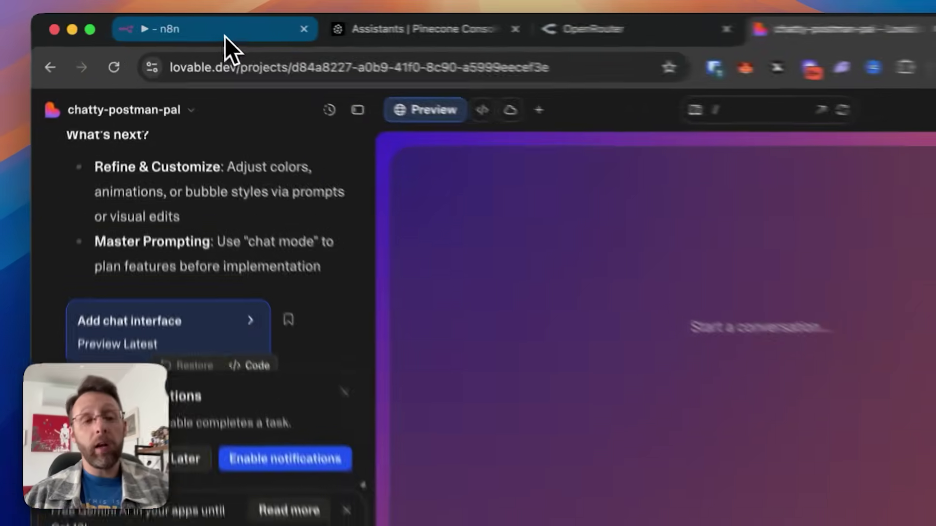
click(192, 26)
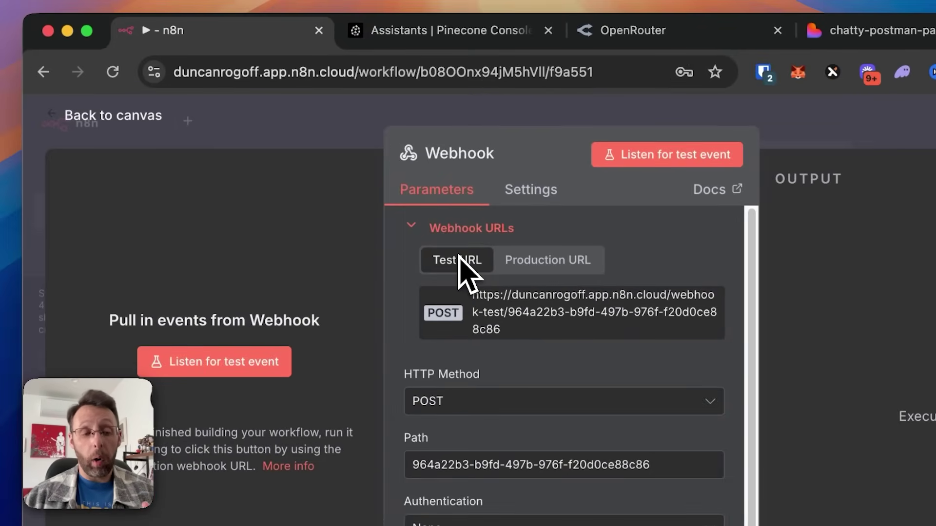
Step: Listen on the Webhook's test URL and trigger it by sending 'testest' from the Lovable chat
click(538, 262)
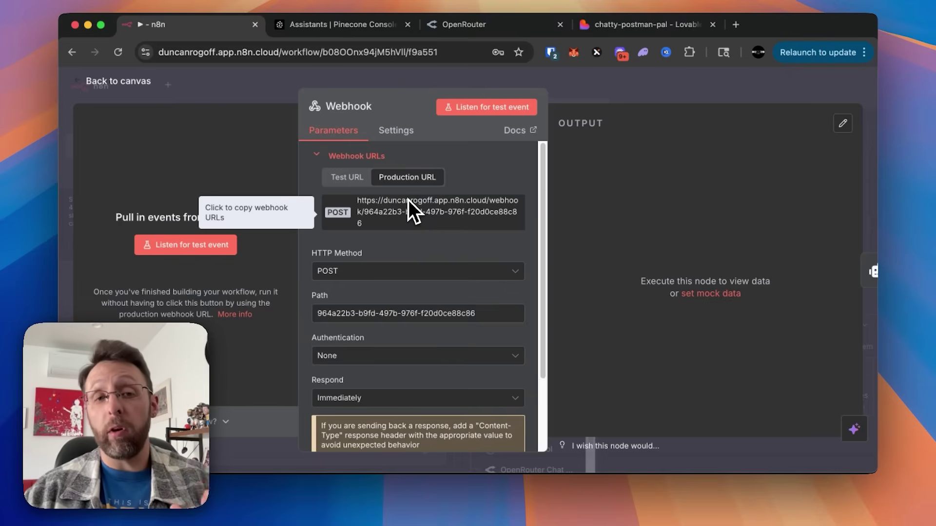
click(347, 177)
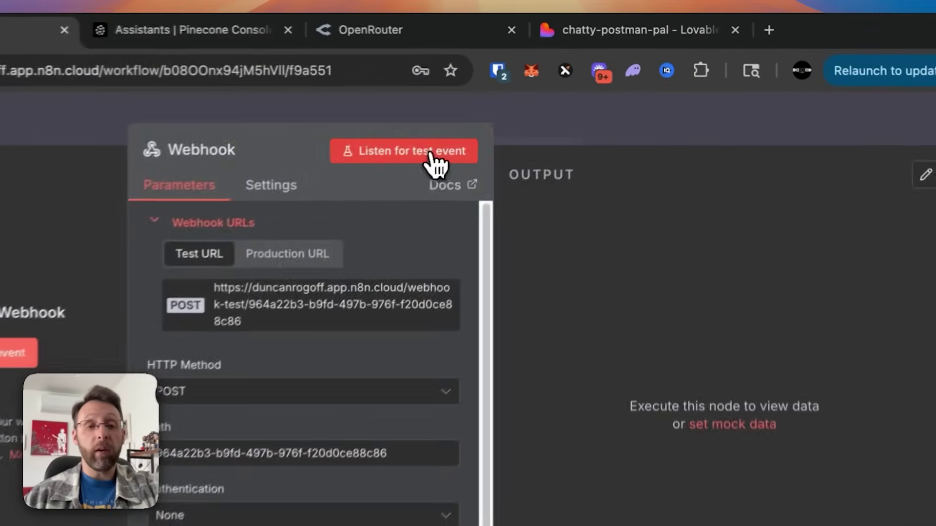
click(544, 158)
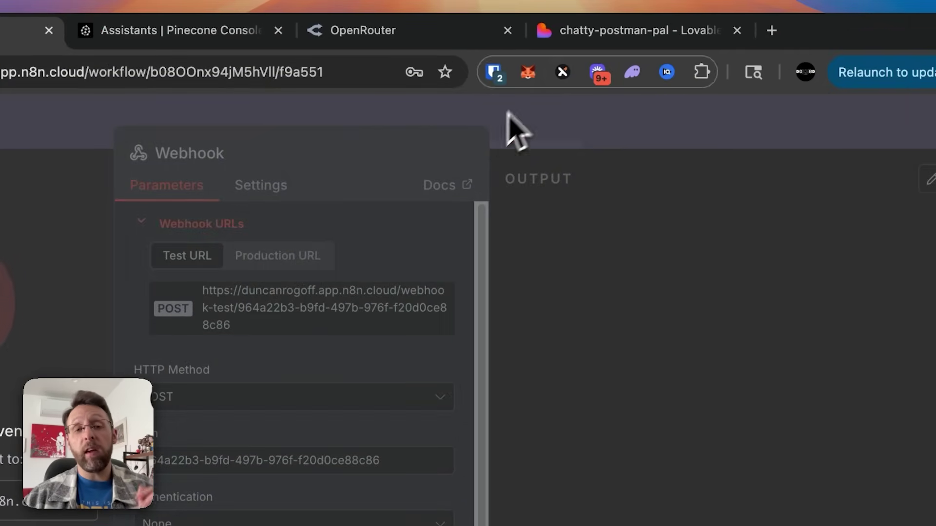
click(615, 34)
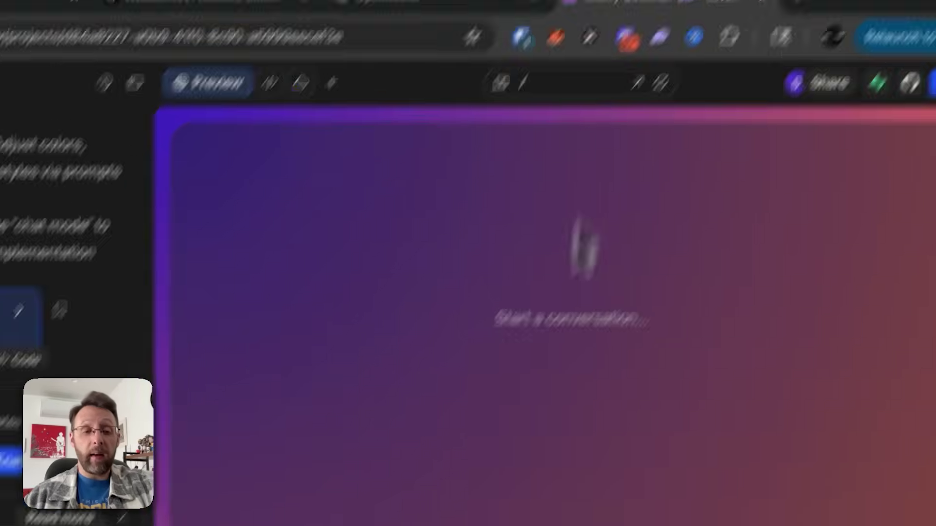
text(tes)
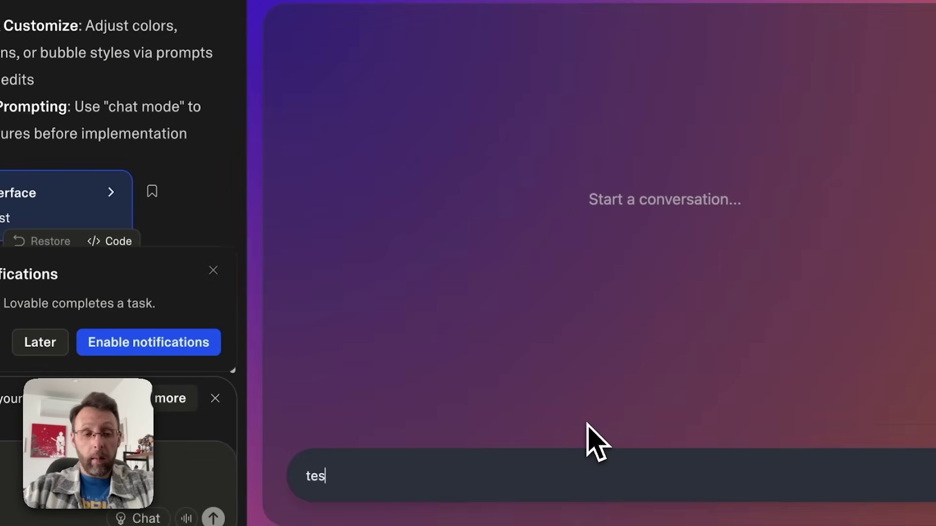
text(test)
key(Return)
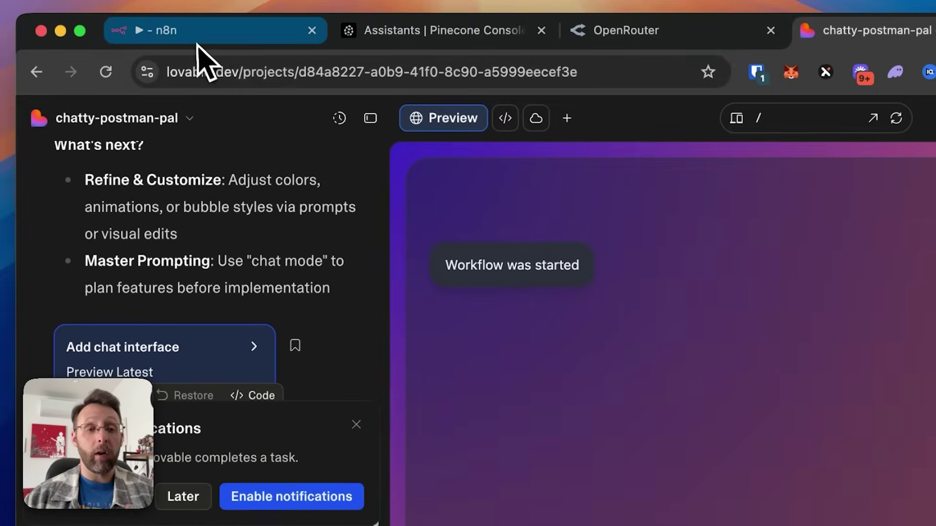
click(203, 32)
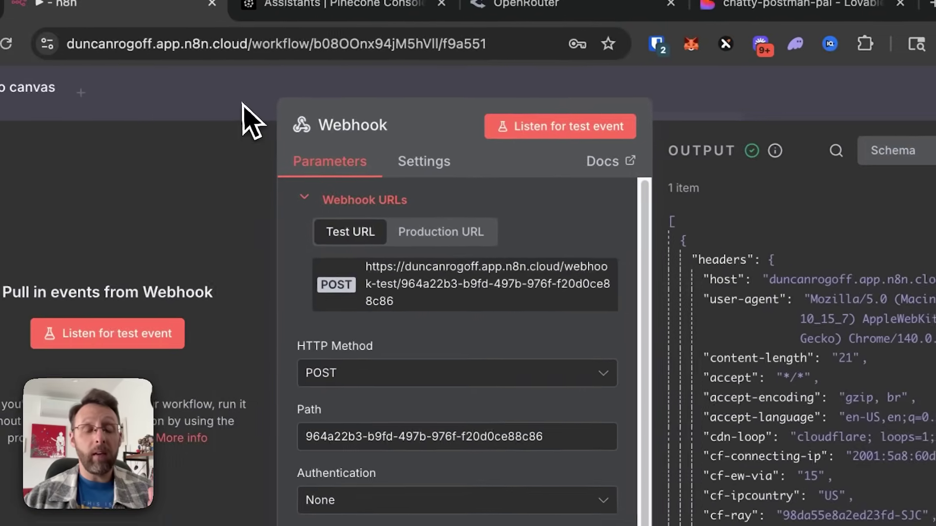
Step: Inspect the Webhook output as a schema and find body.message containing 'testest'
click(145, 103)
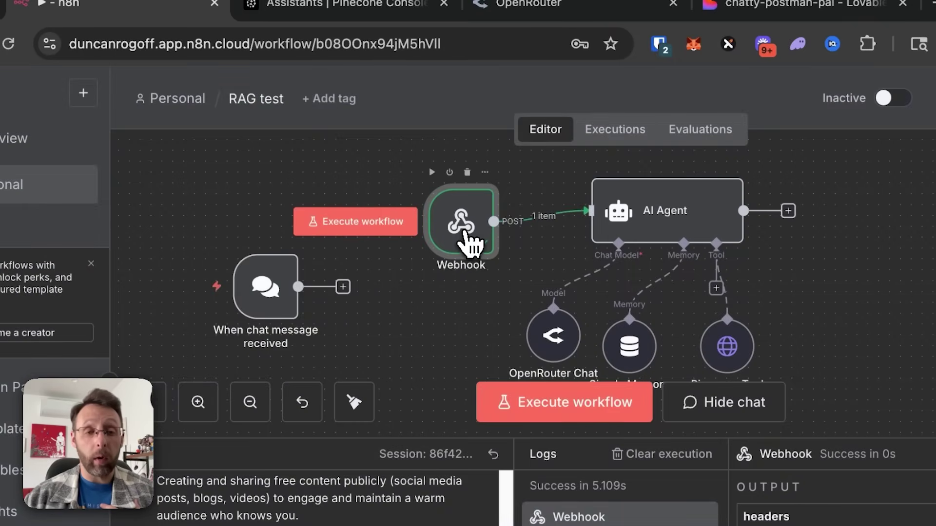
double_click(469, 242)
scroll(610, 371, down, 5)
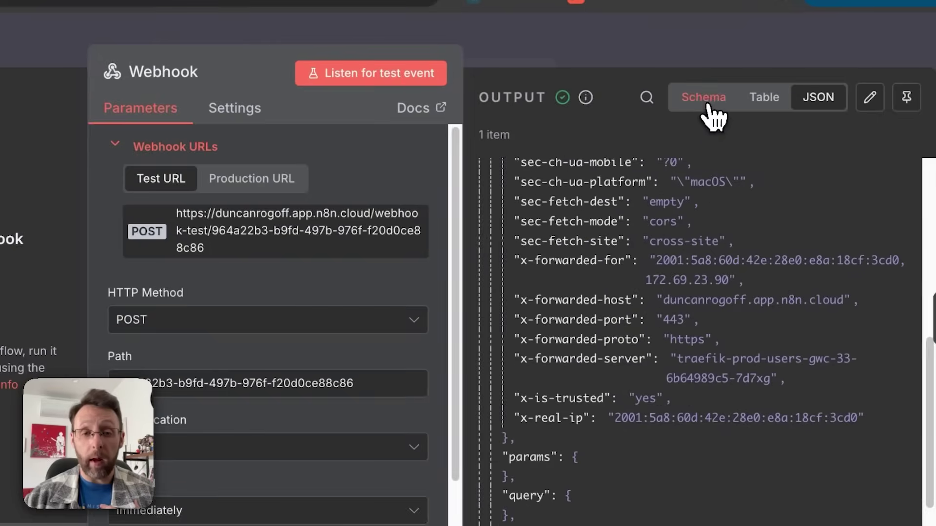
click(709, 100)
click(490, 171)
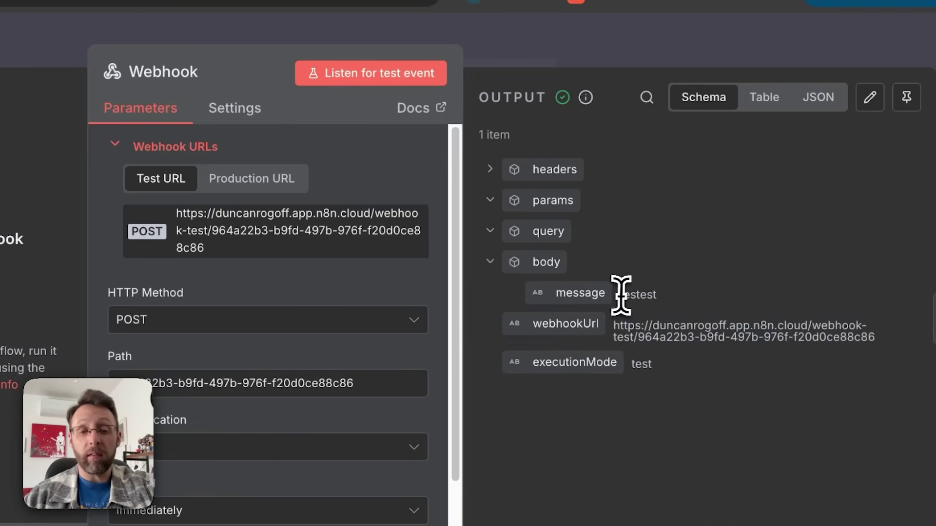
drag(618, 295, 692, 316)
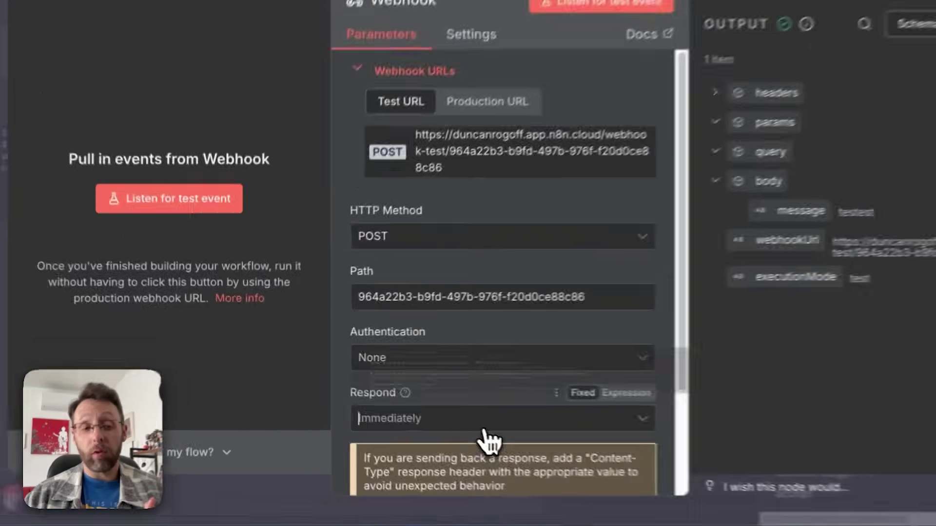
Step: Set the Webhook's Respond option to Using 'Respond to Webhook' Node
click(408, 405)
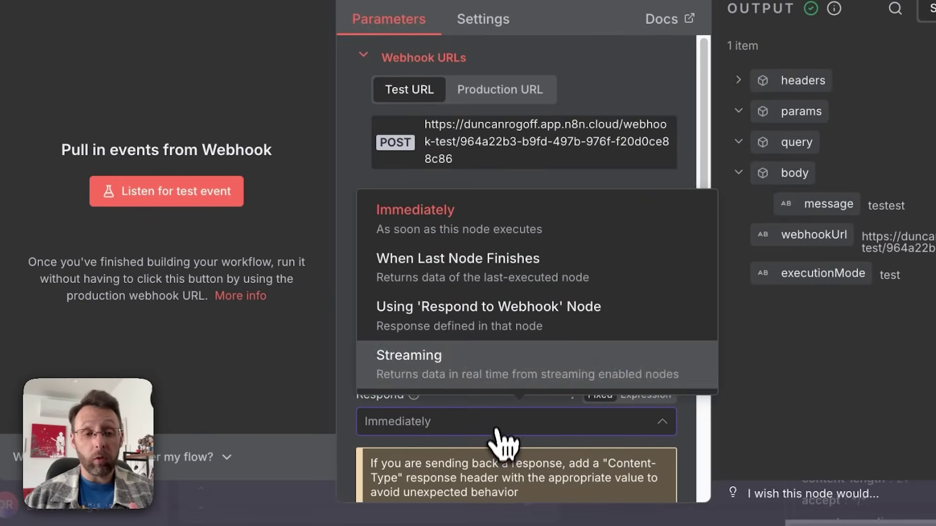
click(503, 316)
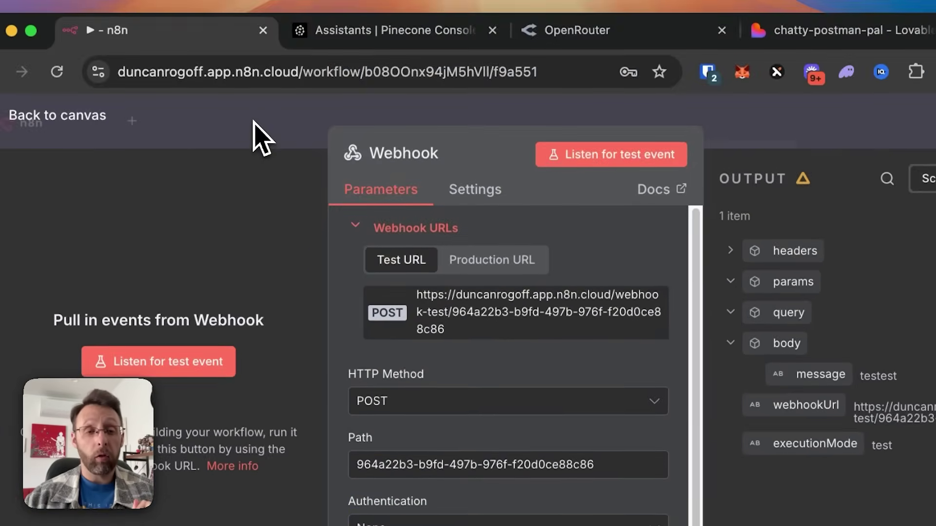
click(262, 138)
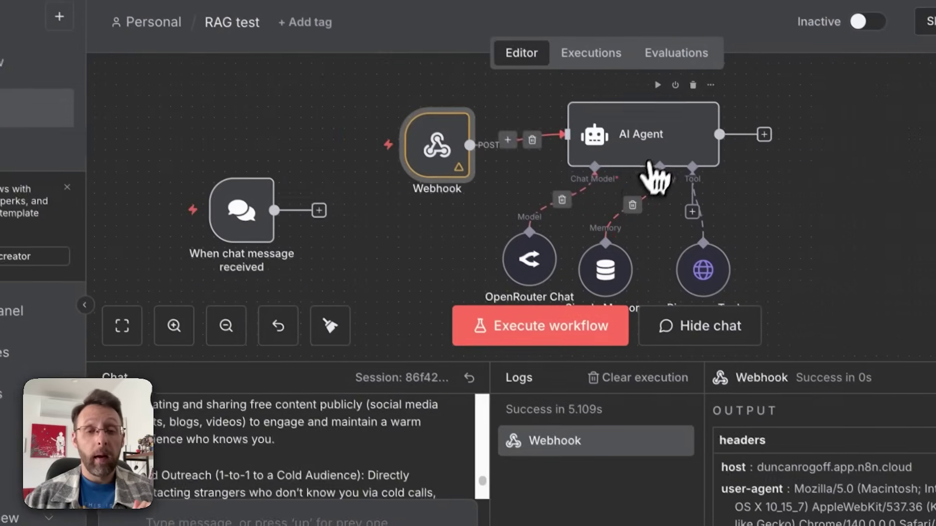
Step: Define the AI Agent prompt as the expression 'User Message: {{ $json.body.message }}', resolving to 'testest'
double_click(658, 162)
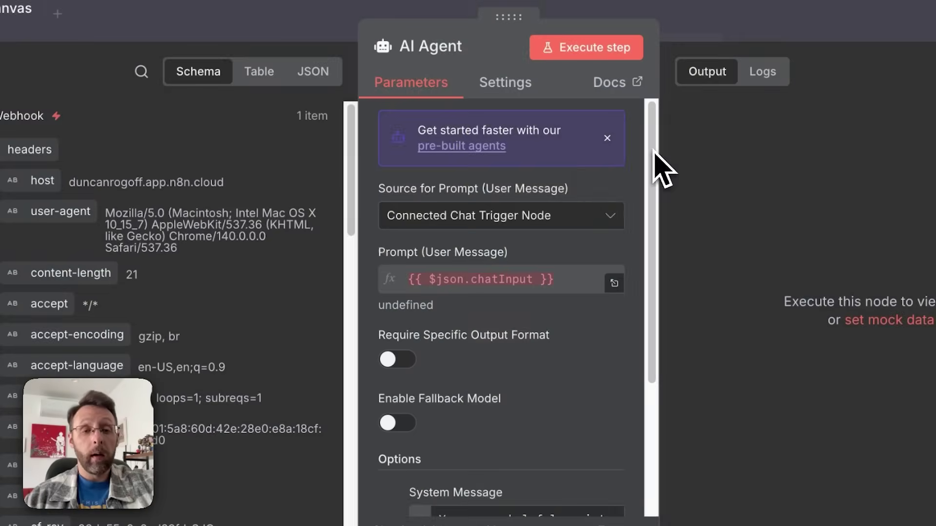
click(506, 219)
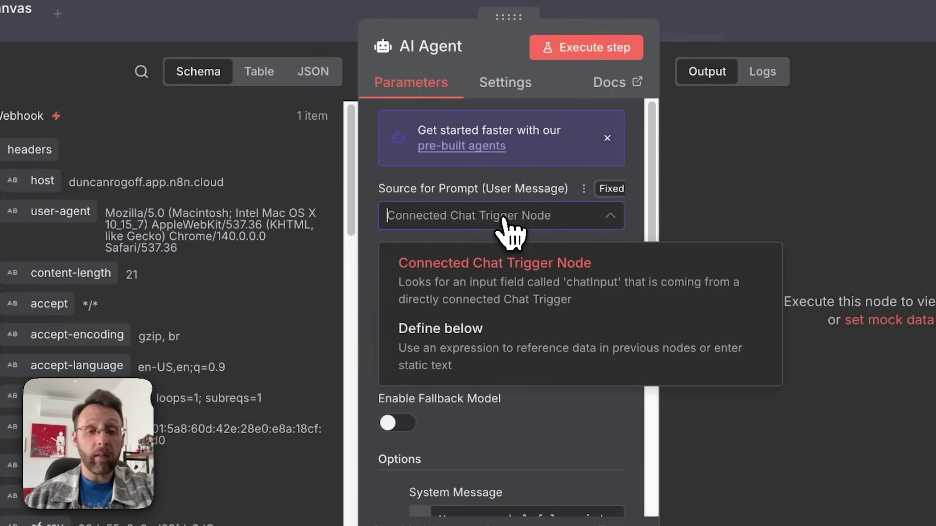
click(471, 342)
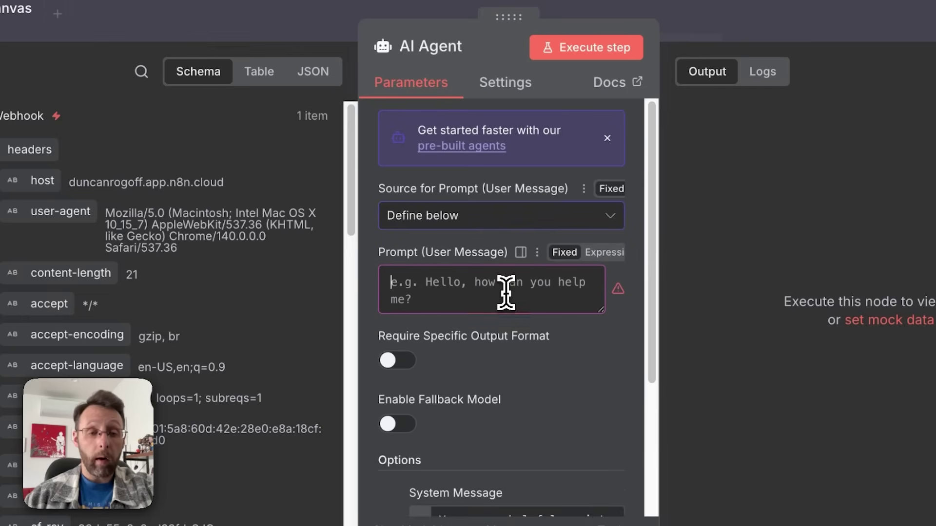
click(601, 257)
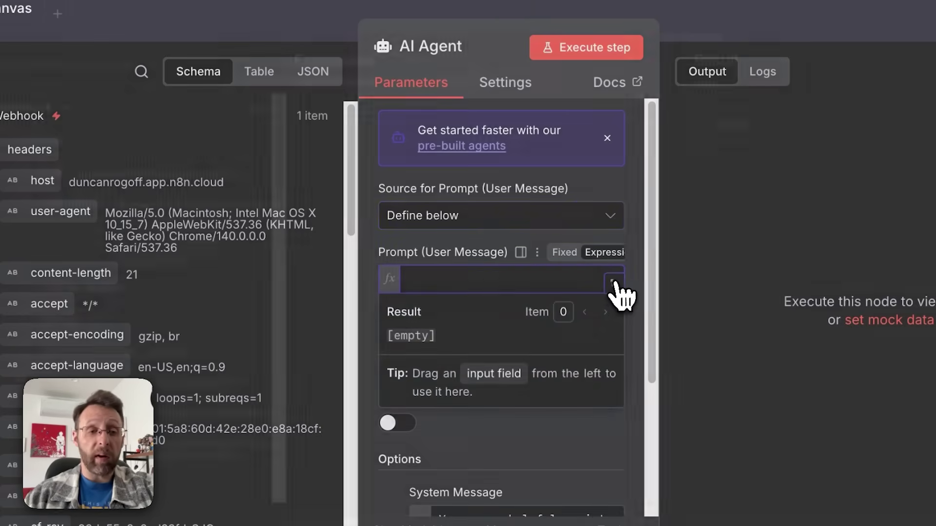
click(613, 282)
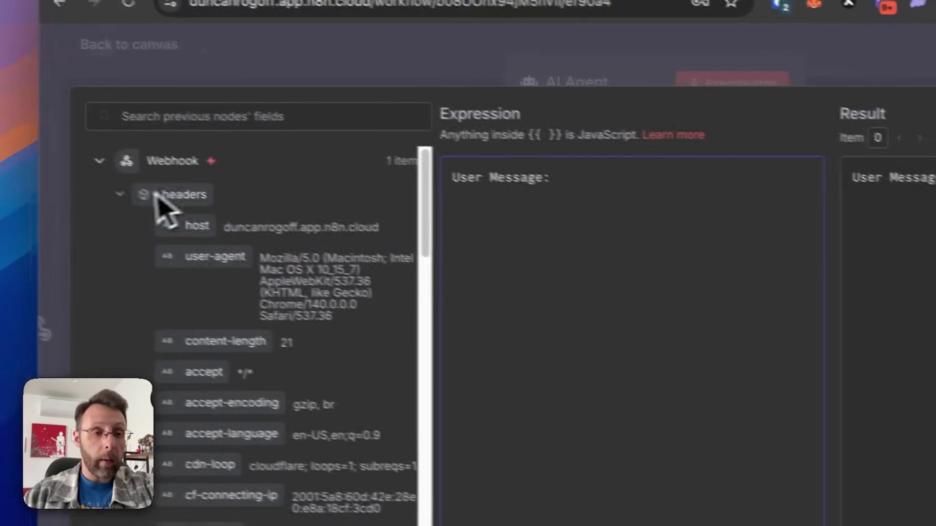
click(139, 199)
drag(227, 326, 633, 196)
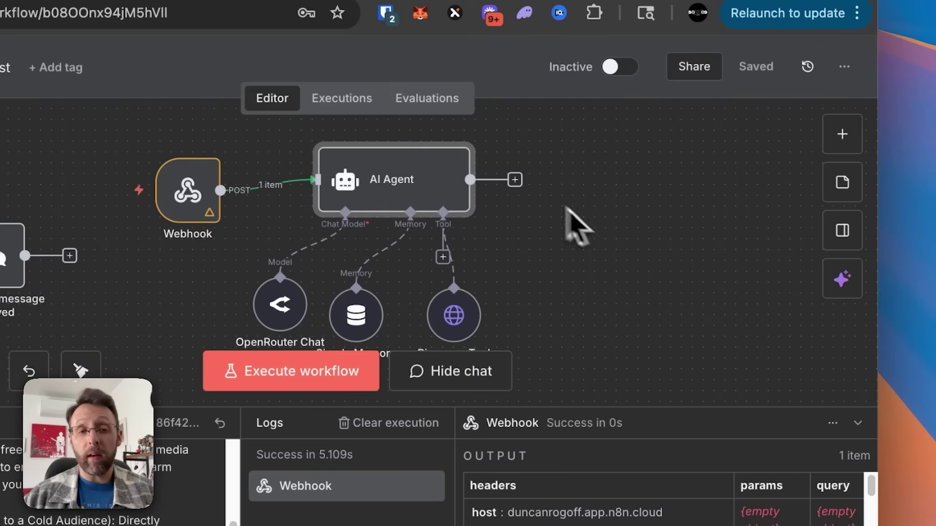
Step: Add a Respond to Webhook node after the AI Agent and tidy the Webhook node's position
click(515, 179)
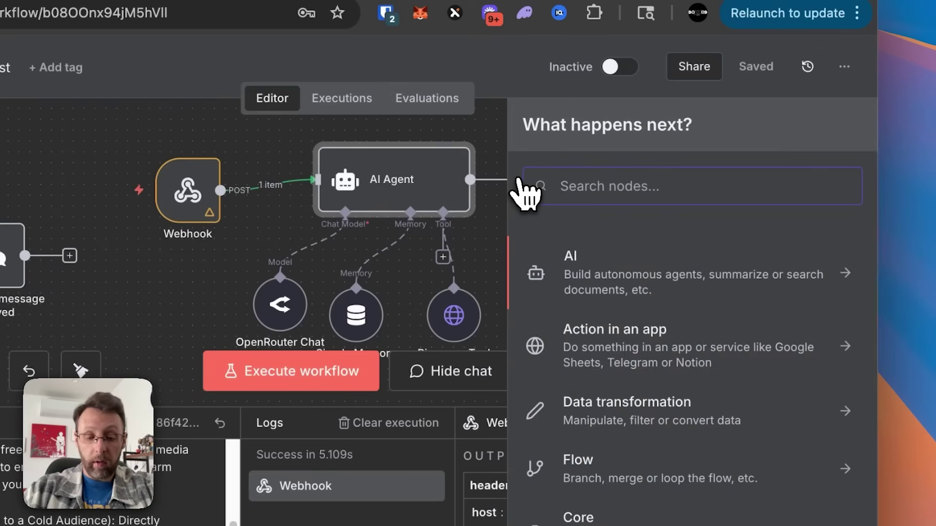
text(web)
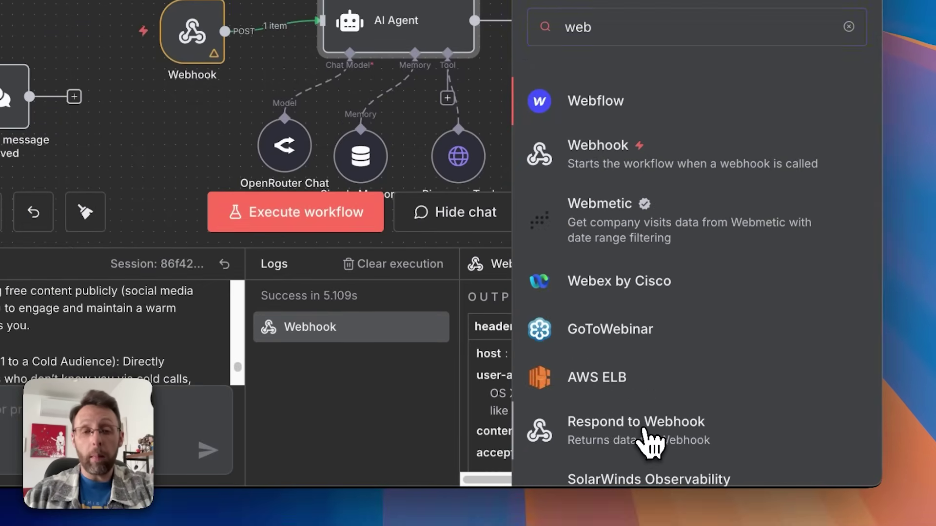
click(648, 439)
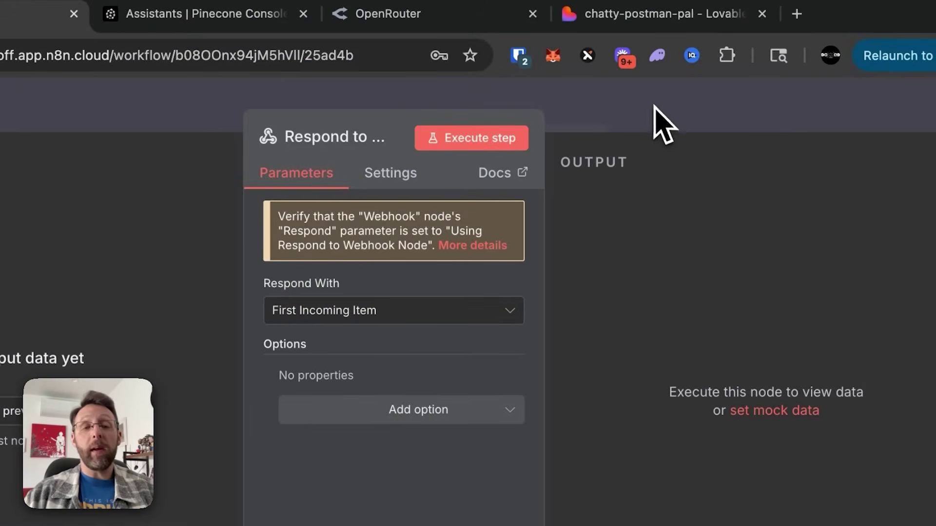
click(663, 124)
click(312, 249)
drag(312, 248, 344, 249)
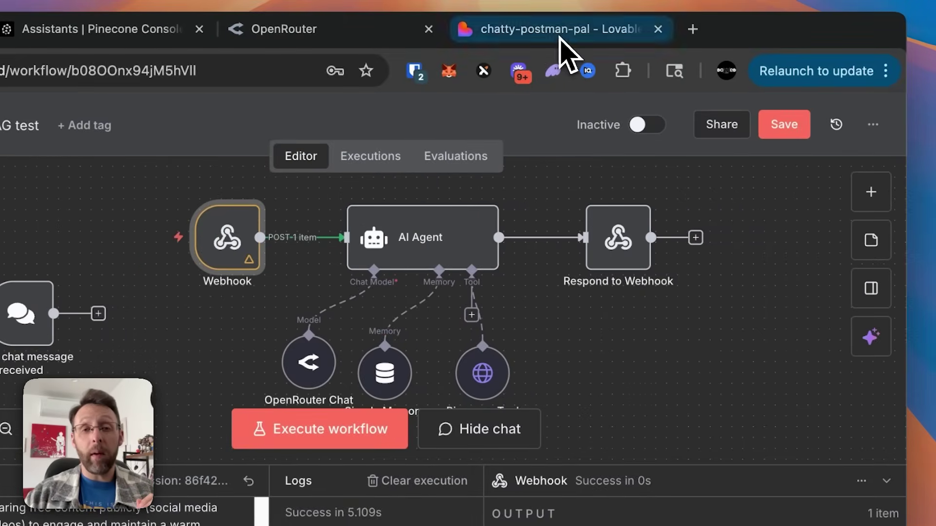
Step: Save the workflow and execute it so it waits for a webhook call
click(560, 40)
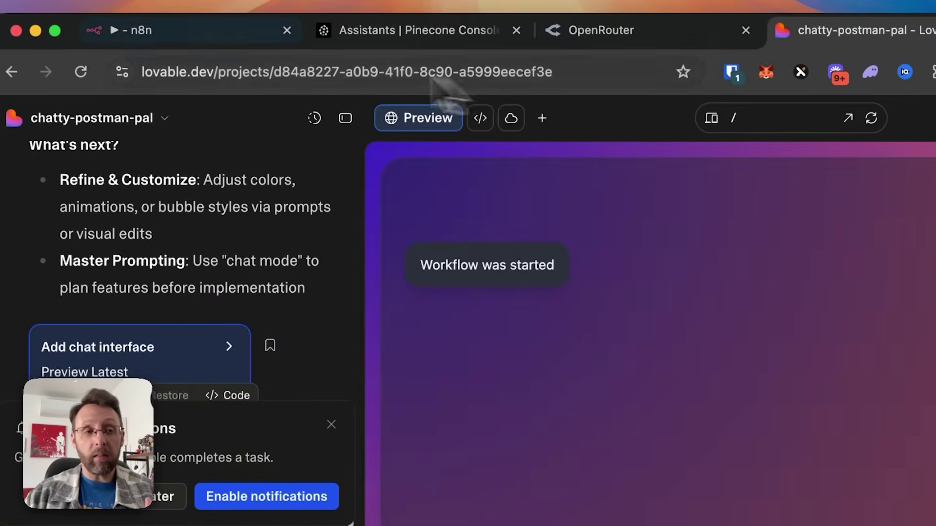
click(204, 37)
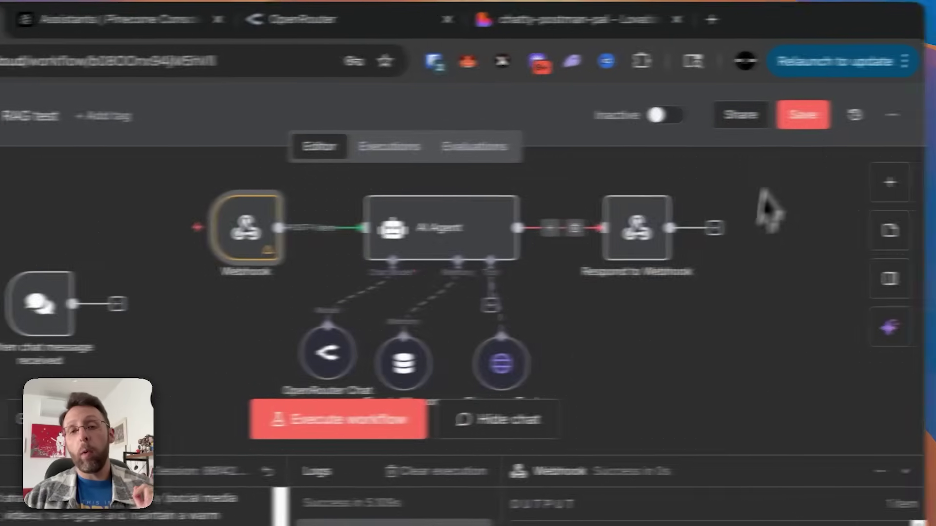
click(758, 121)
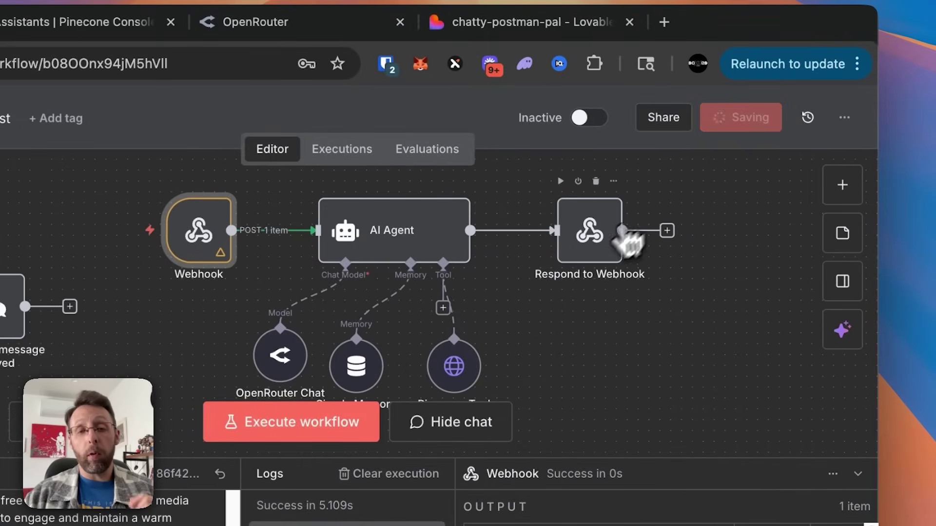
mouse_move(188, 214)
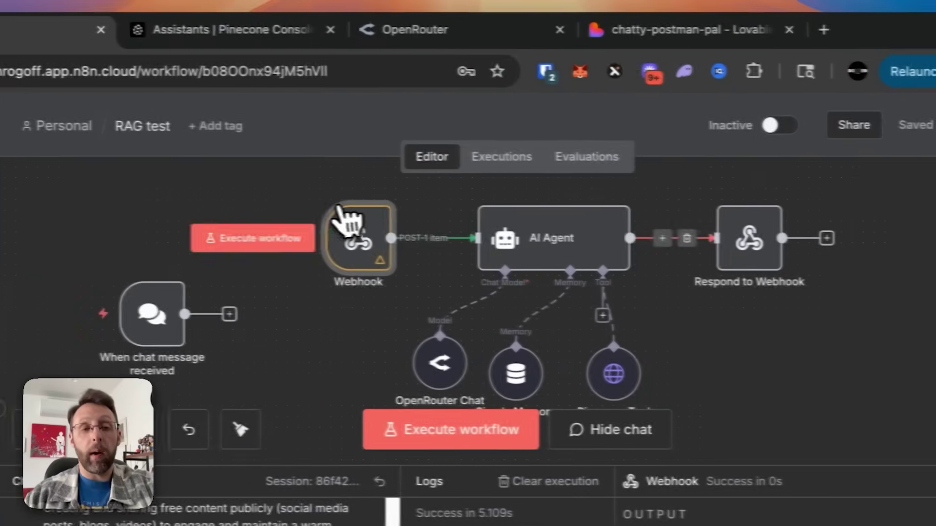
click(110, 233)
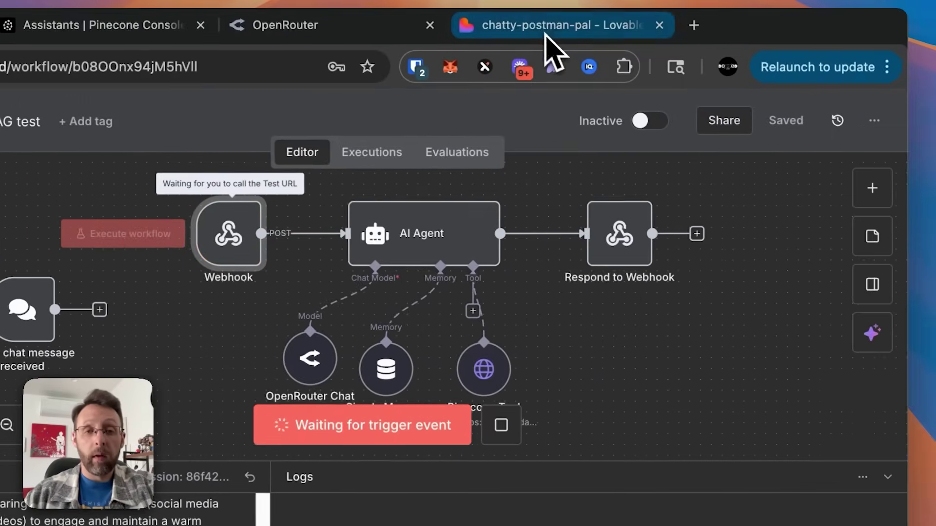
Step: Send 'what are the core four ways to get leads?' from the Lovable chat
click(648, 29)
click(556, 407)
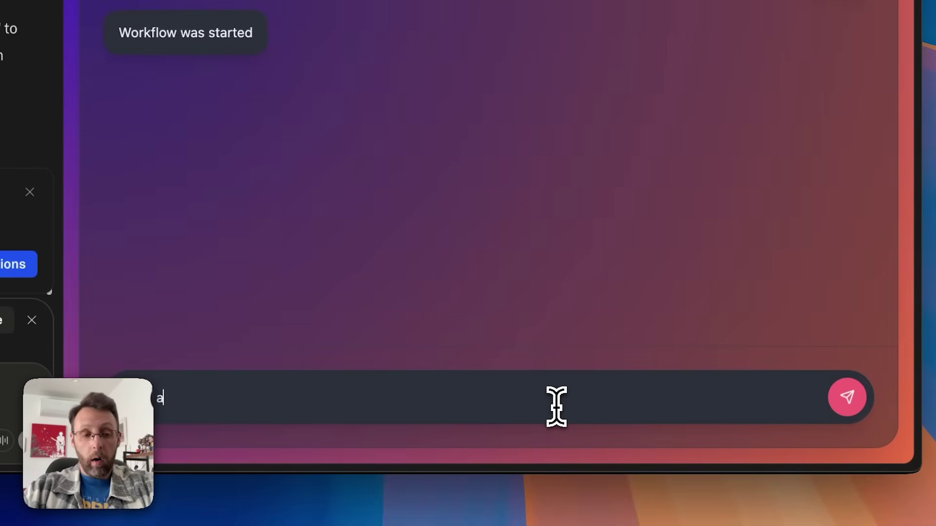
text(what are the core fo)
text(ur ways to get le)
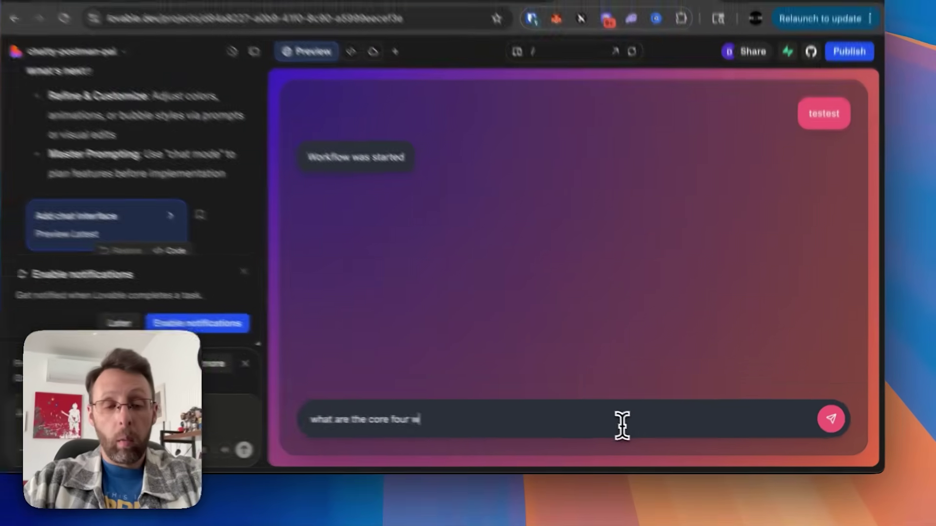
text(ads?)
key(Return)
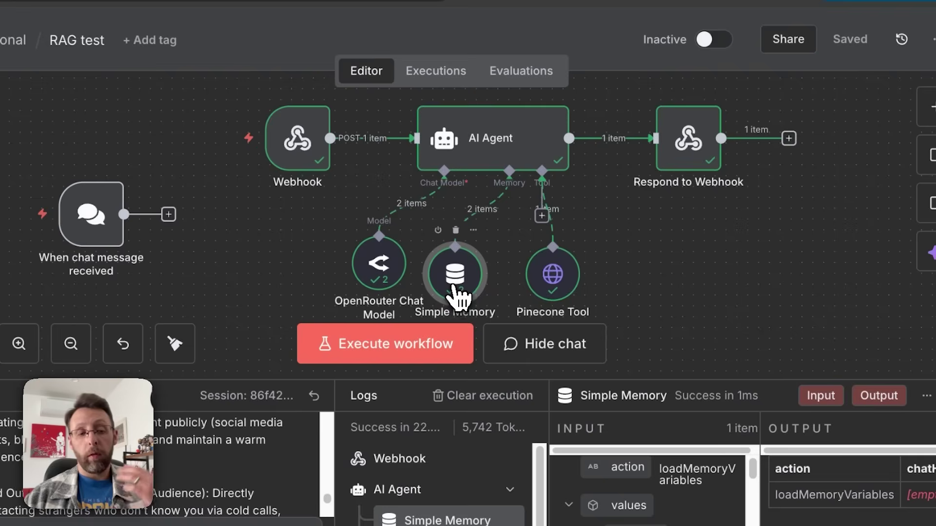
Step: Define Simple Memory's session ID manually with key 'chat', then select Lovable's raw JSON reply
double_click(453, 285)
click(355, 171)
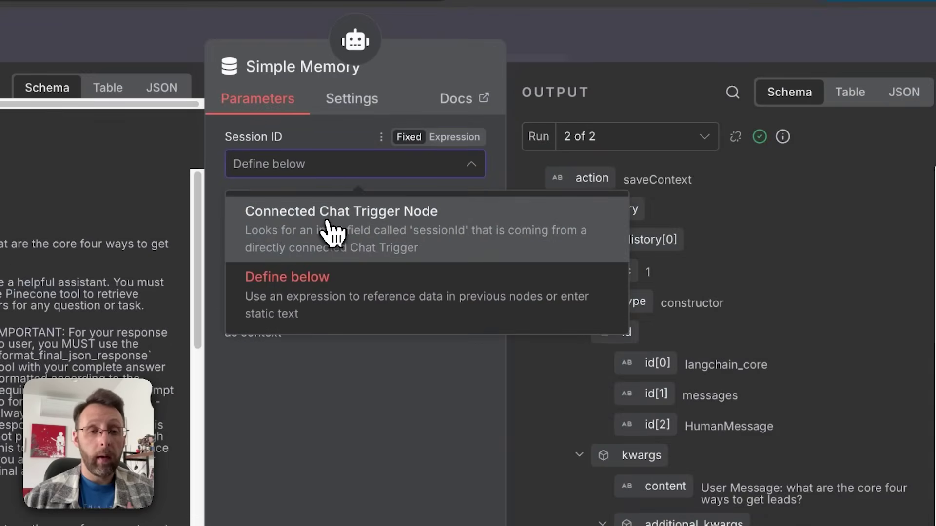
click(326, 222)
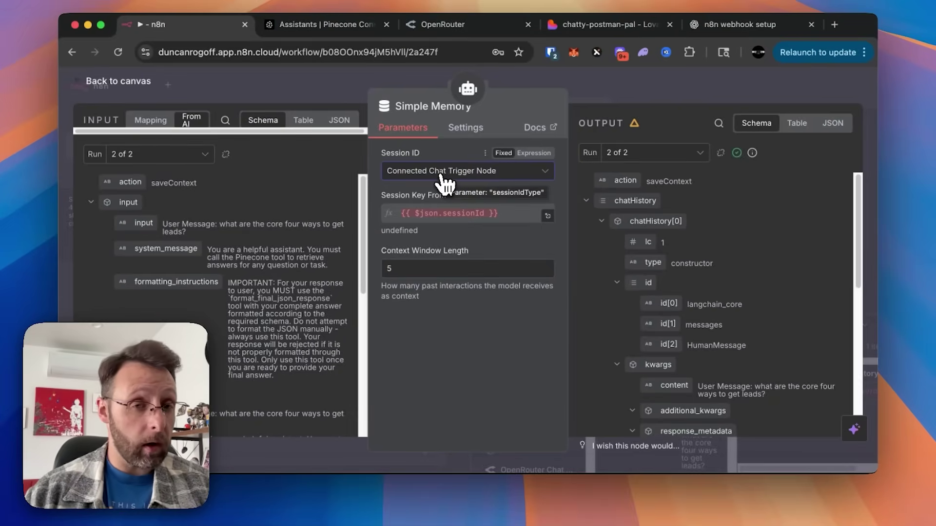
click(442, 177)
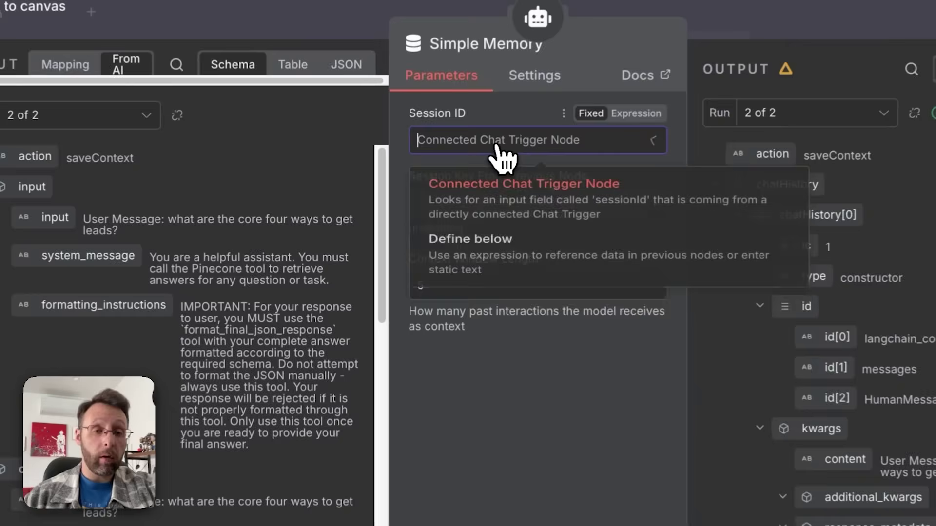
click(473, 254)
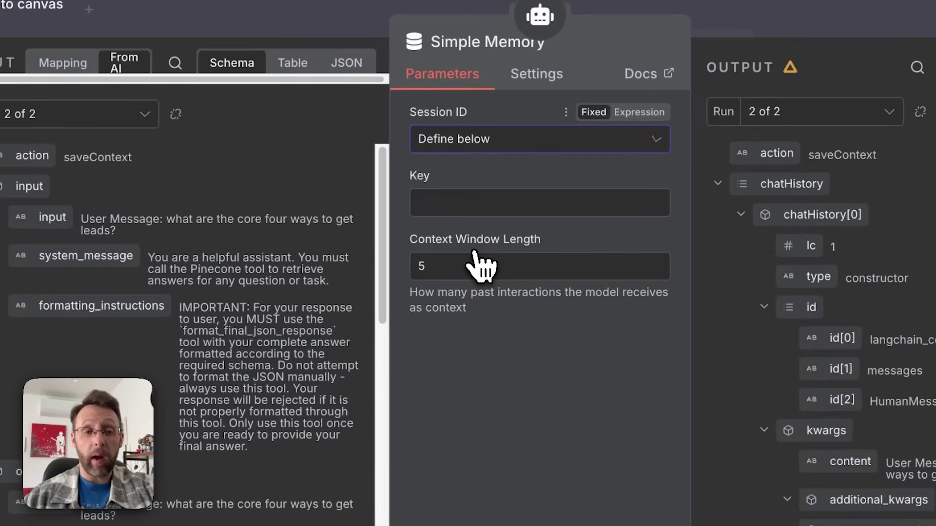
click(443, 208)
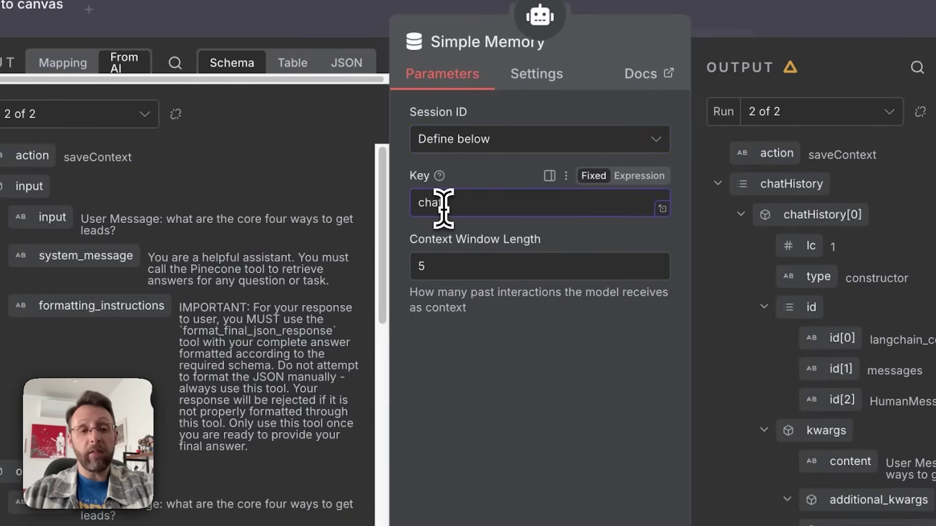
click(466, 404)
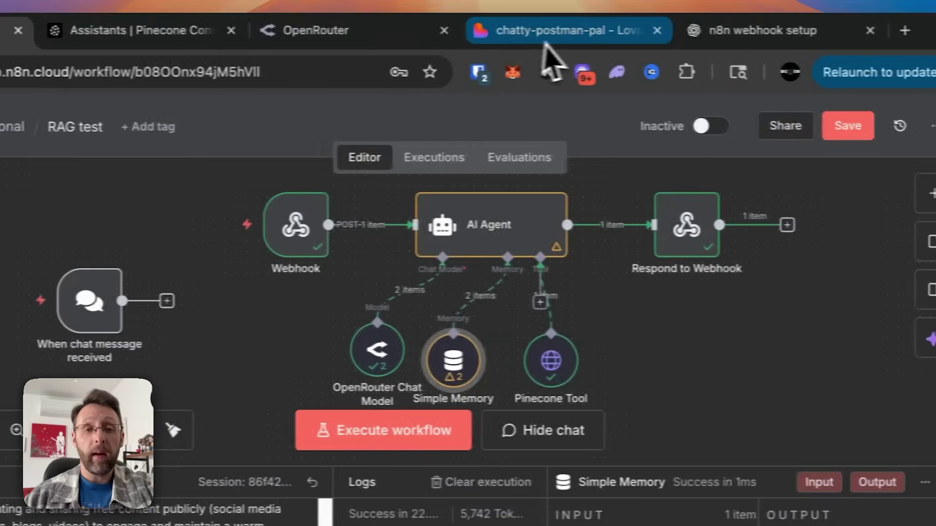
click(648, 30)
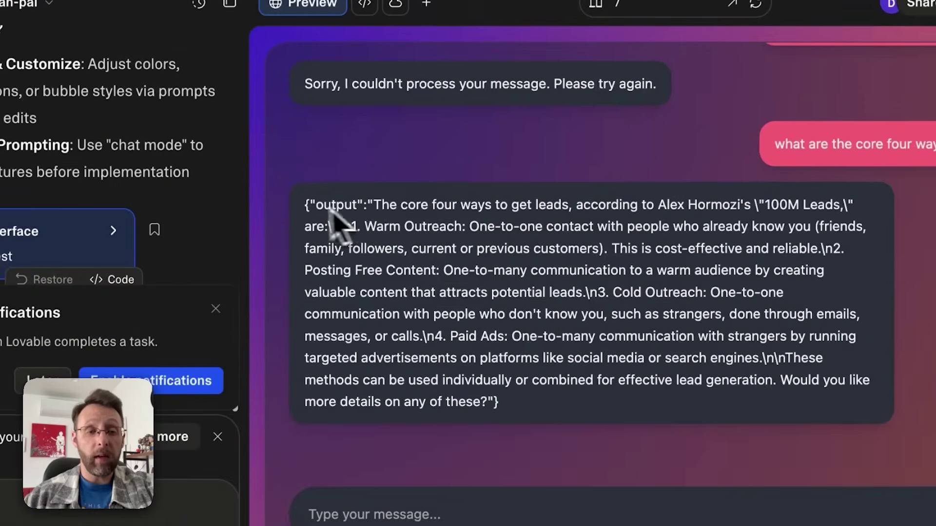
drag(305, 205, 505, 405)
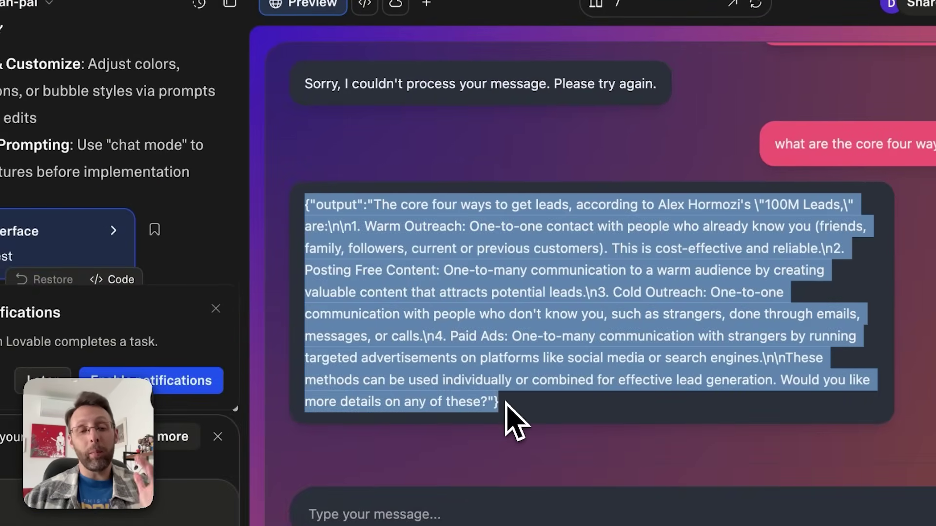
Step: Select the raw JSON reply and ask Lovable to parse the response's output field
click(574, 380)
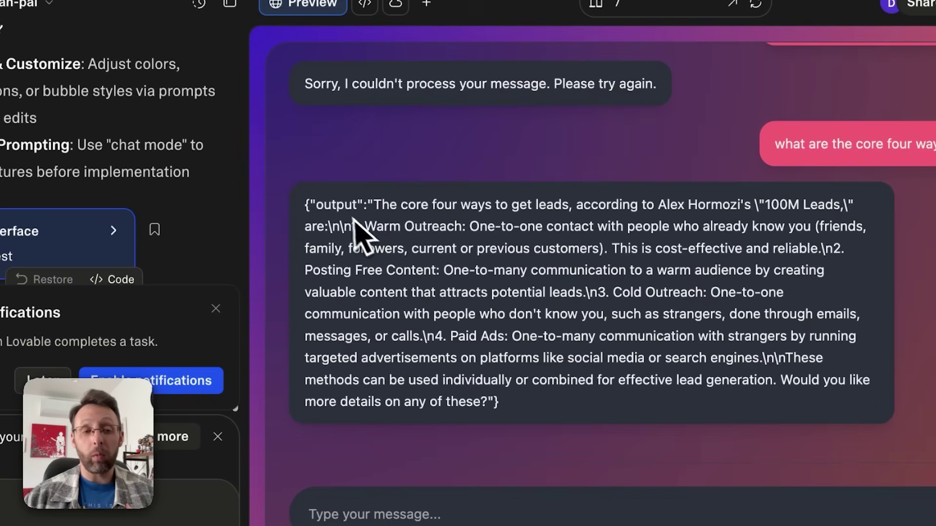
drag(306, 205, 539, 385)
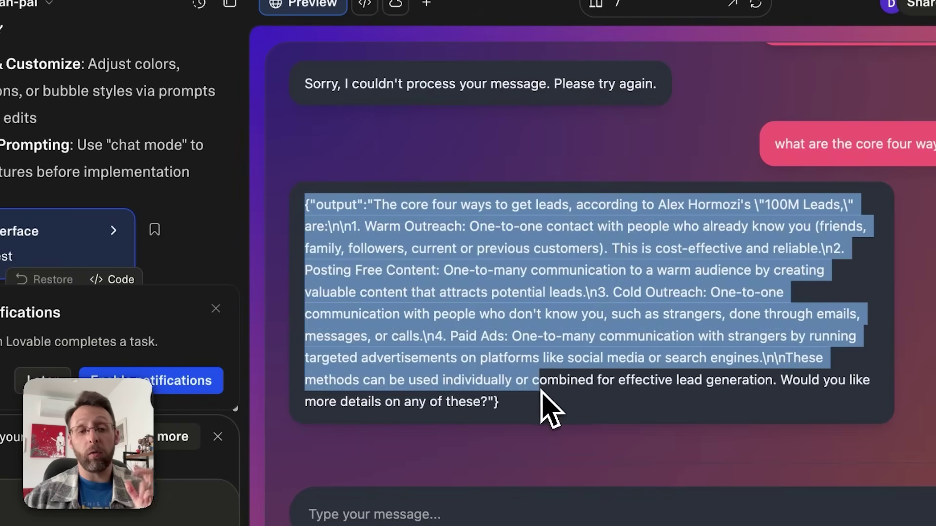
click(541, 390)
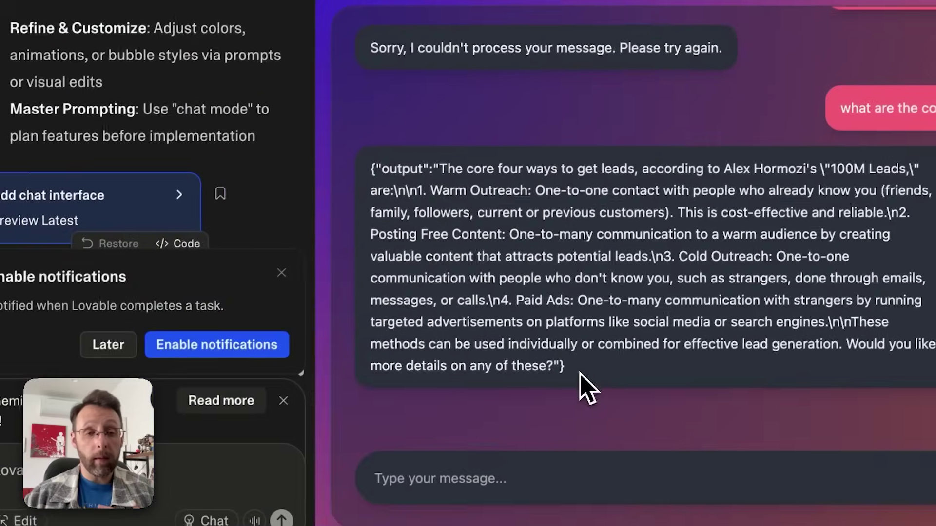
drag(510, 409, 320, 186)
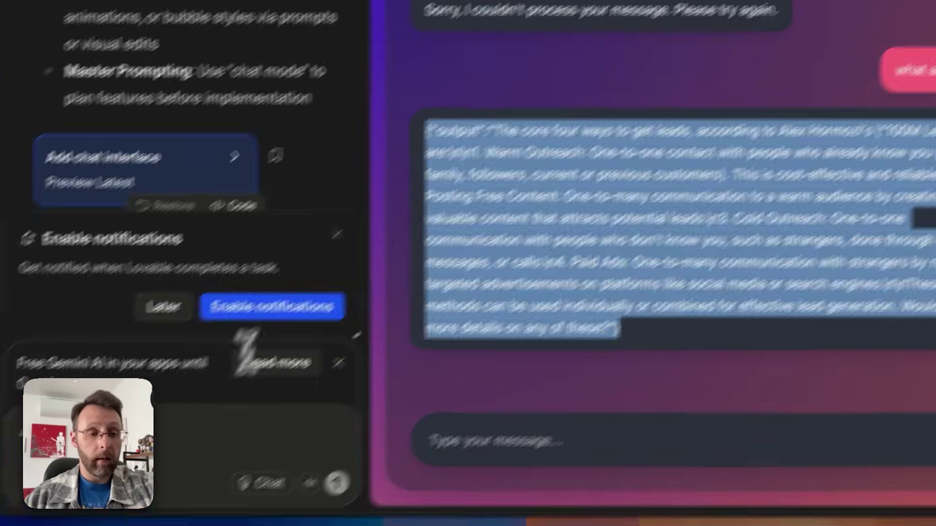
click(132, 469)
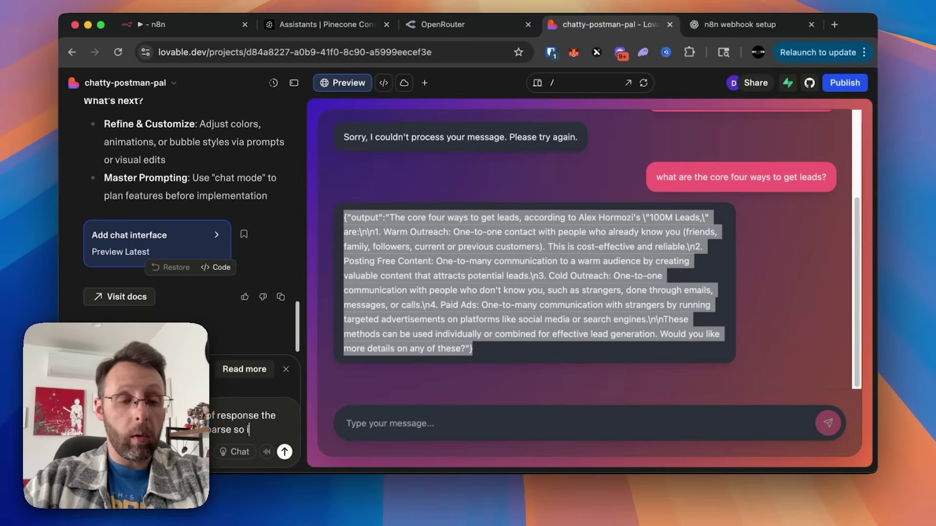
text(ten)
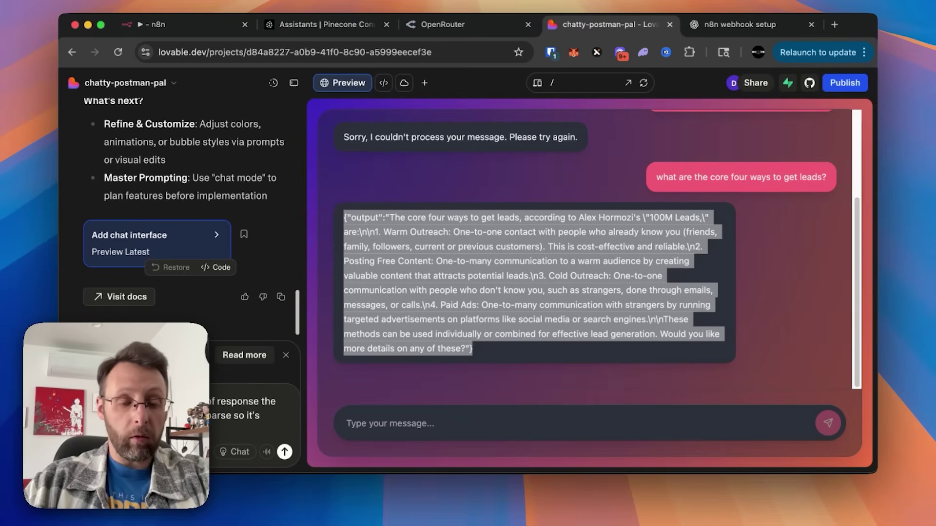
key(Return)
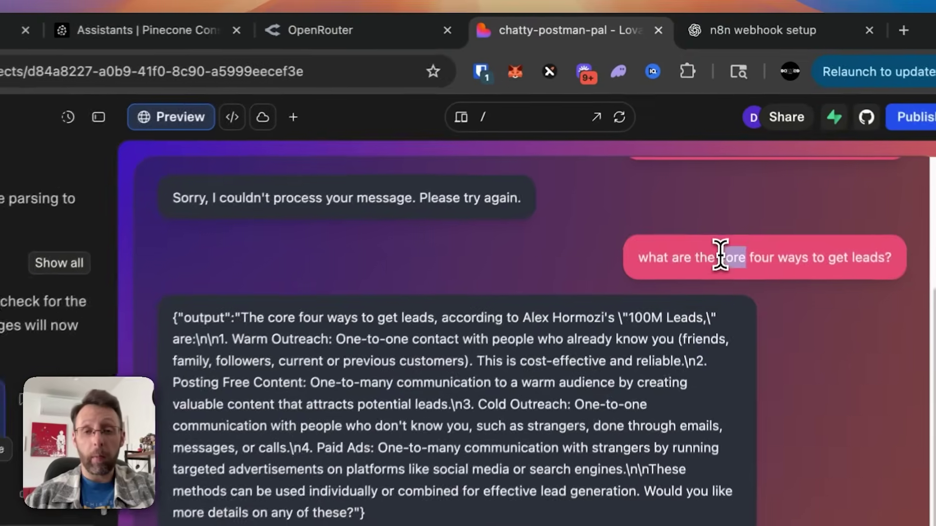
Step: Copy the test question, re-execute the n8n workflow, and paste the question into the chat
drag(709, 177, 650, 152)
click(198, 43)
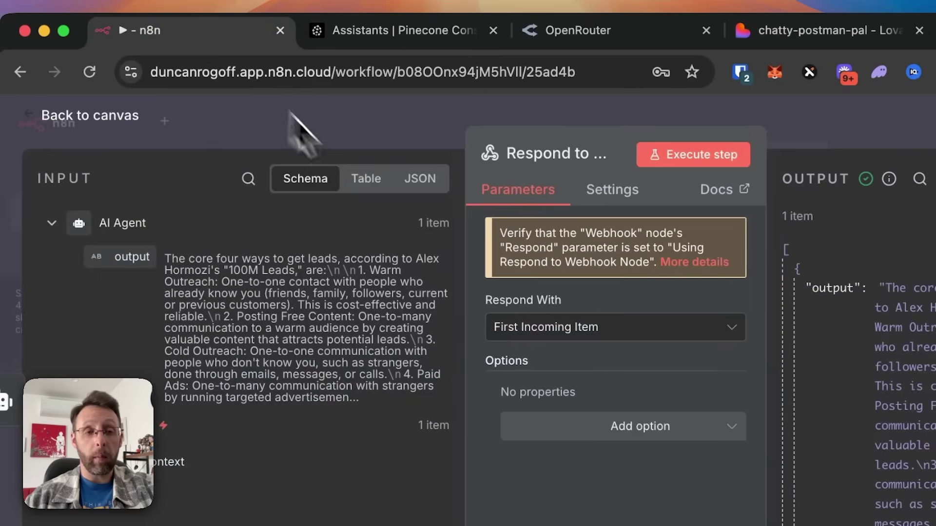
click(365, 129)
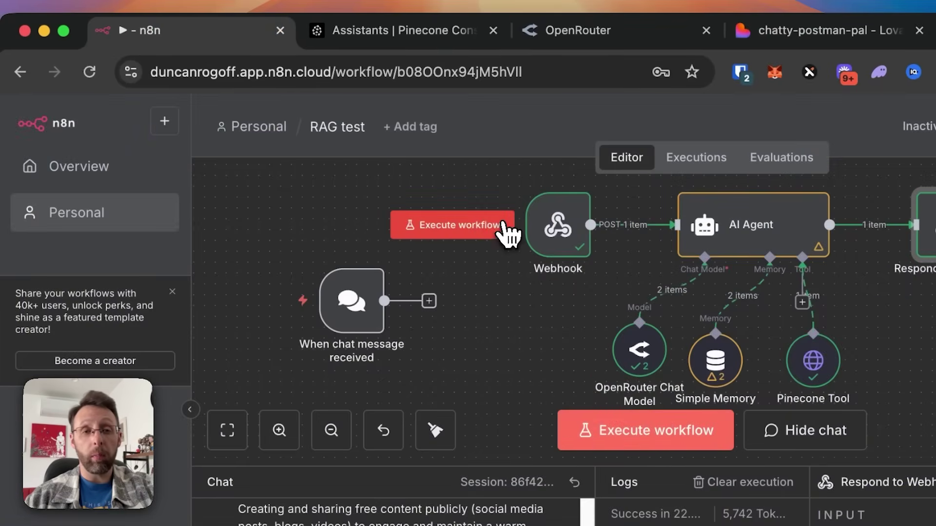
click(500, 226)
click(804, 30)
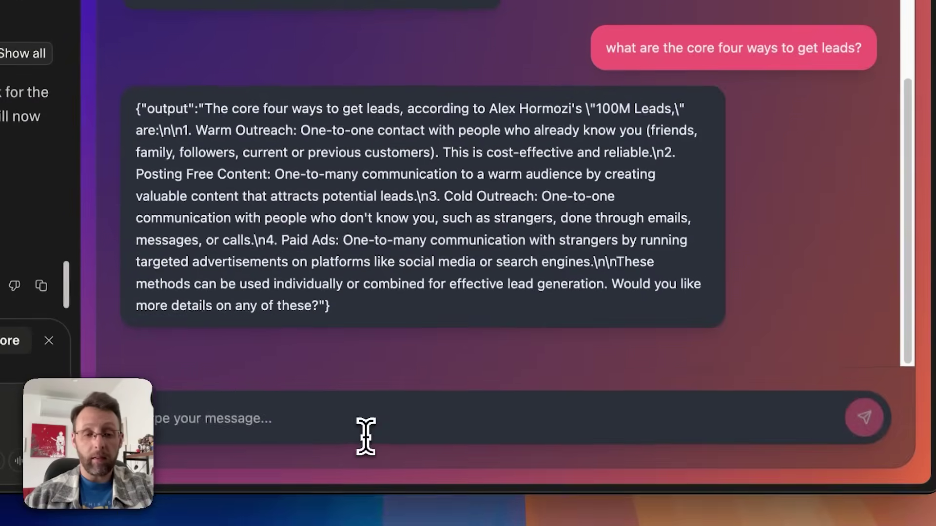
click(366, 434)
text(what are the core four ways to get leads?)
Step: Send the leads question and confirm the chat shows a cleanly formatted numbered answer
click(804, 418)
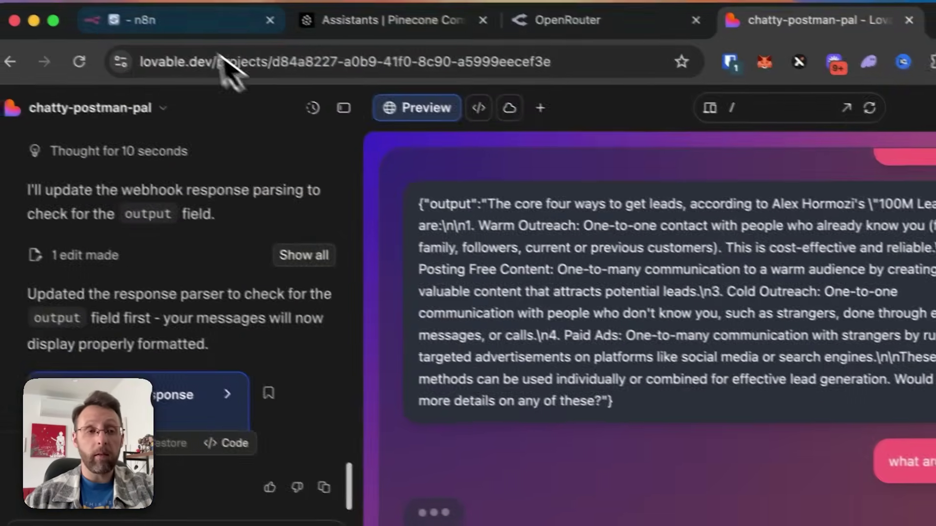
click(193, 30)
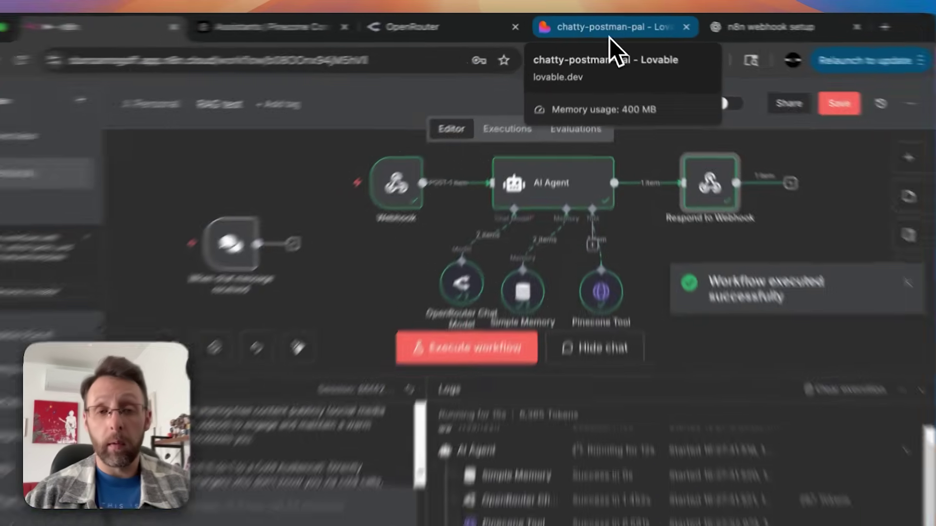
click(607, 31)
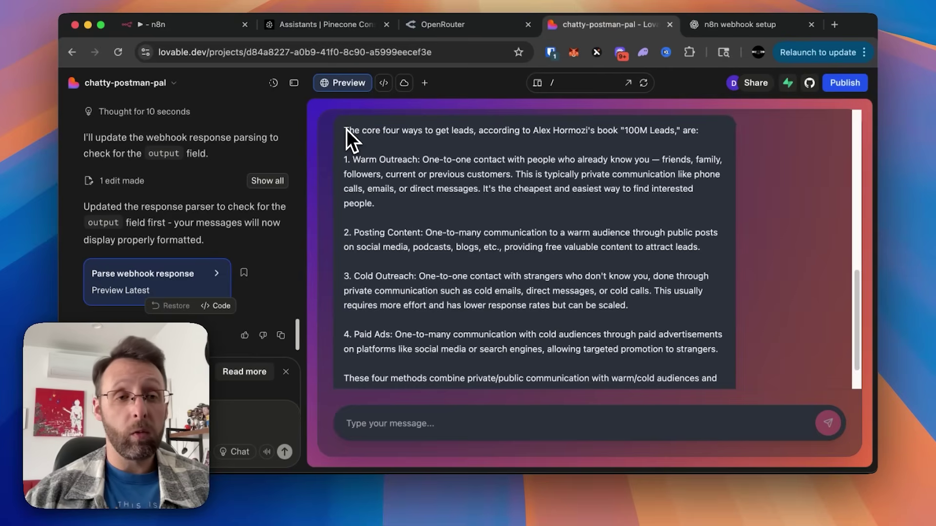
click(188, 25)
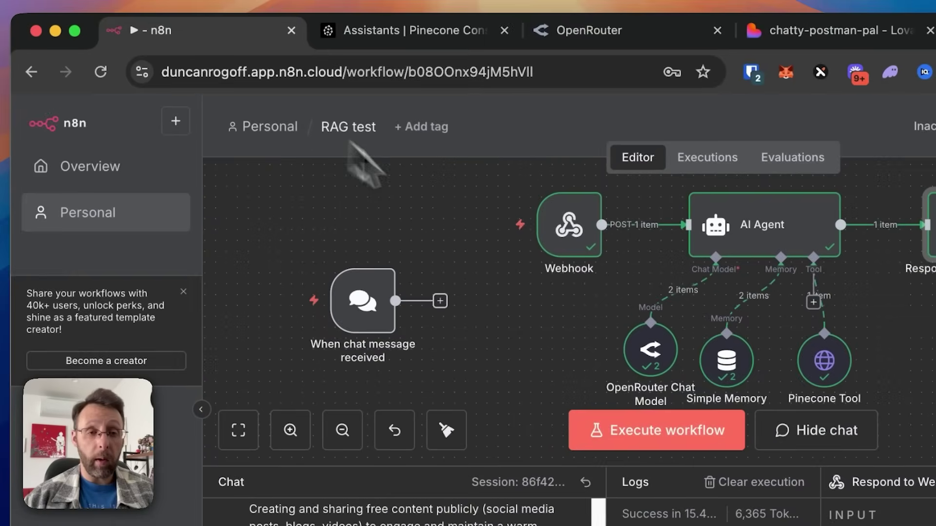
Step: Check the Webhook's production URL, then activate the 'RAG test' workflow and dismiss the notices
double_click(590, 251)
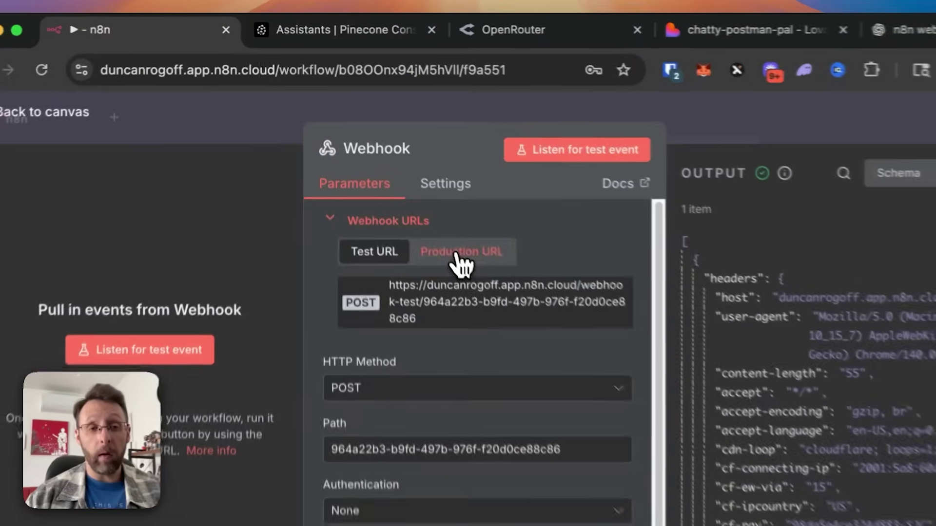
click(401, 177)
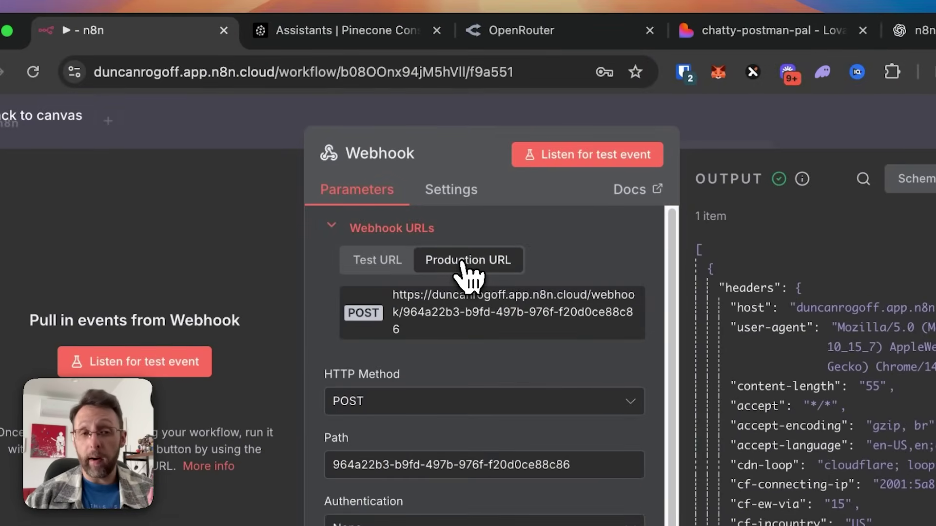
click(259, 147)
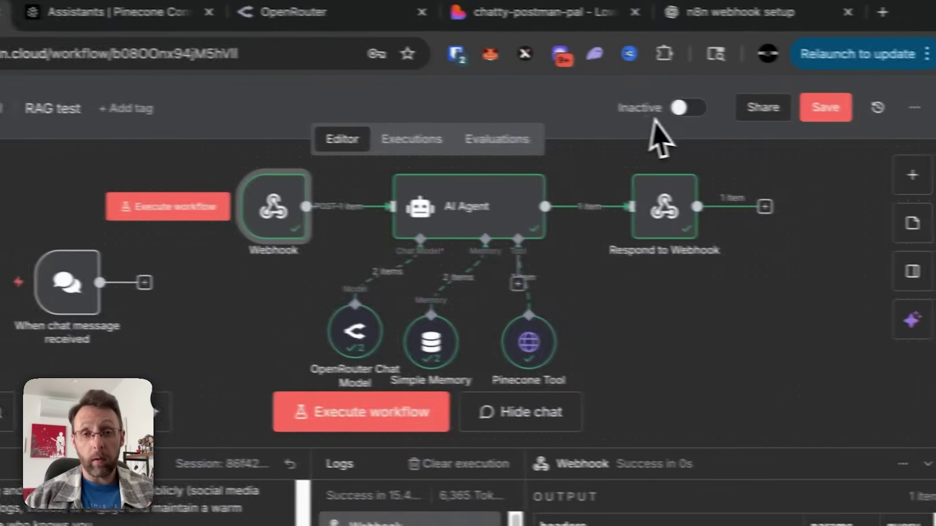
click(666, 106)
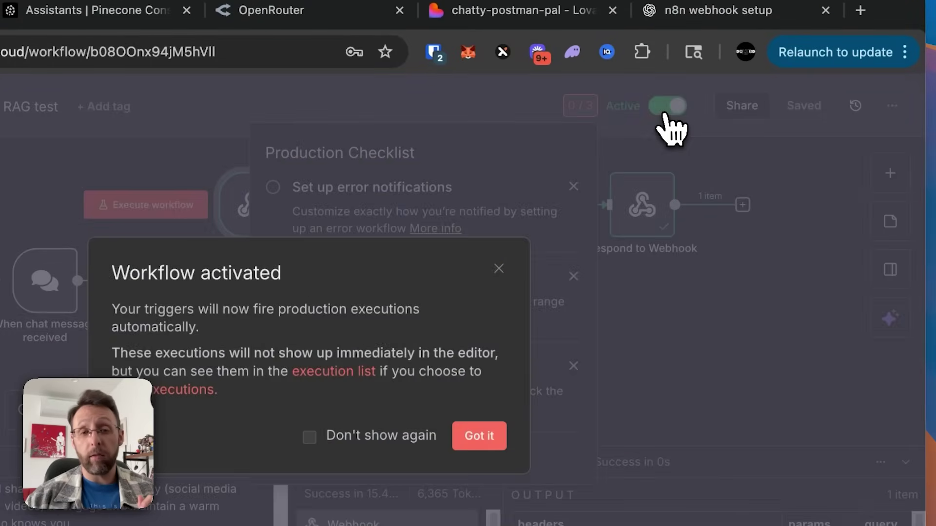
click(478, 435)
click(602, 357)
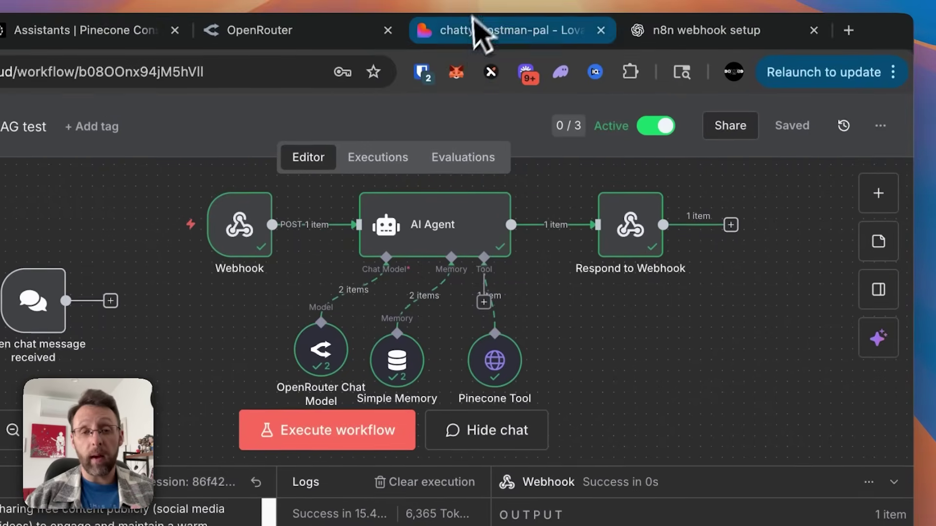
Step: Locate the WEBHOOK_URL line in ChatInterface.tsx by searching the Lovable code for 'webhook'
click(480, 32)
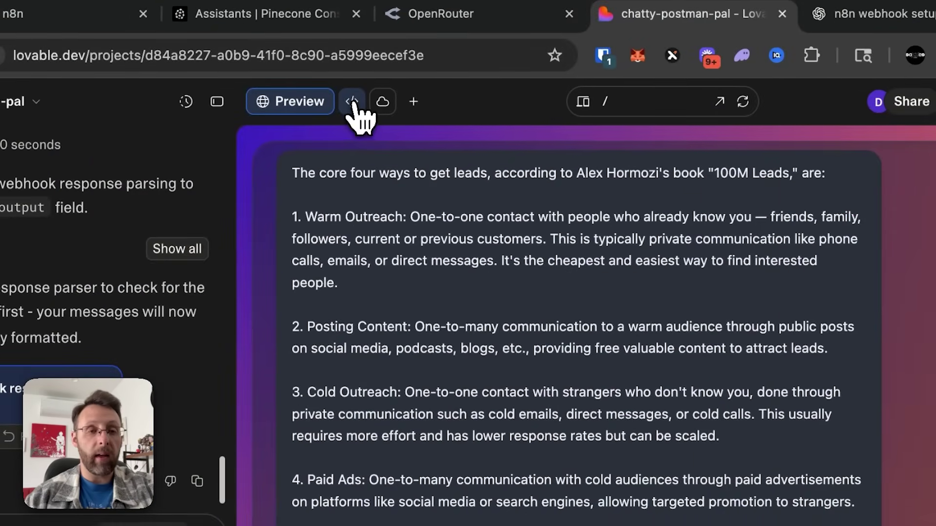
click(355, 101)
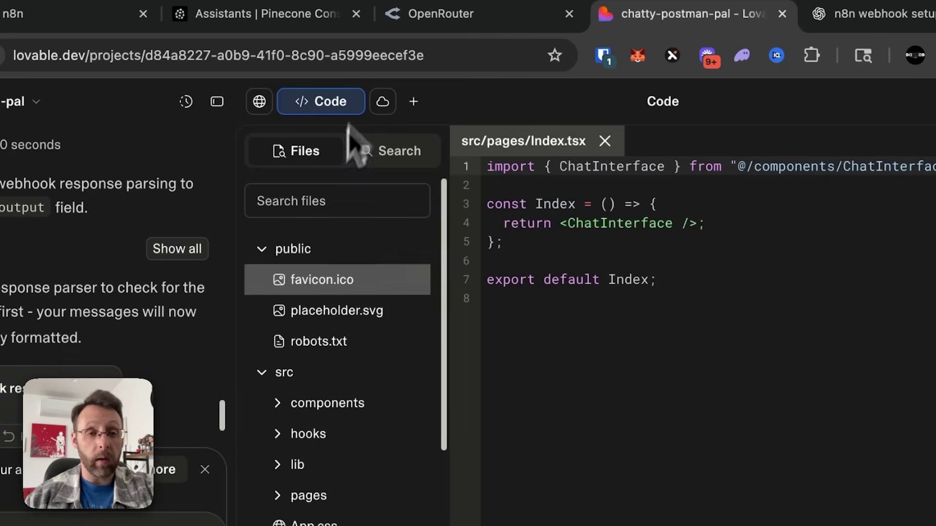
click(398, 156)
click(340, 204)
text(webhook)
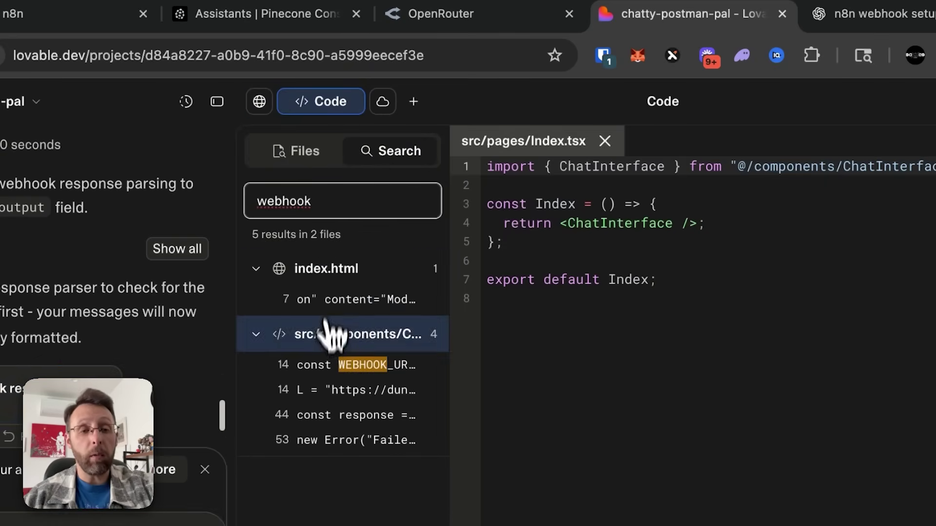
click(330, 367)
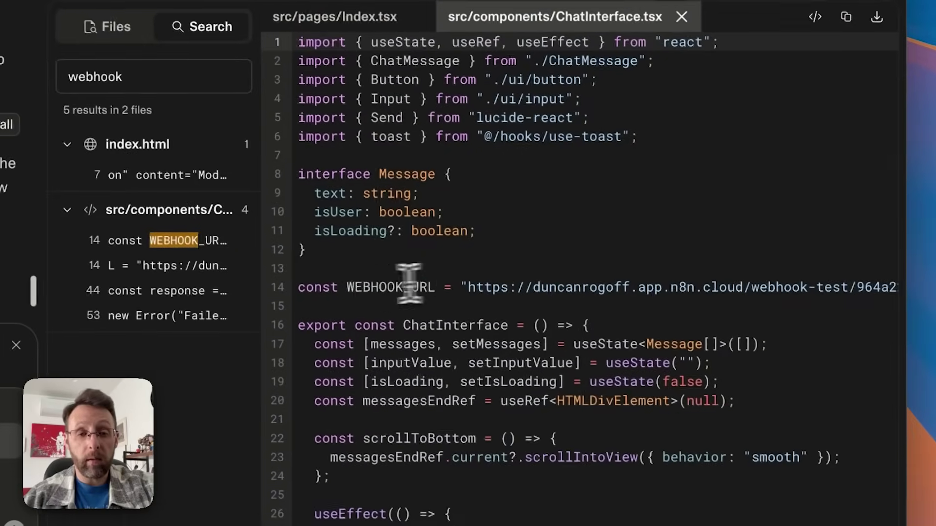
Step: Delete '-test' from WEBHOOK_URL so it points to /webhook/, and save
scroll(609, 286, right, 2)
scroll(629, 285, right, 2)
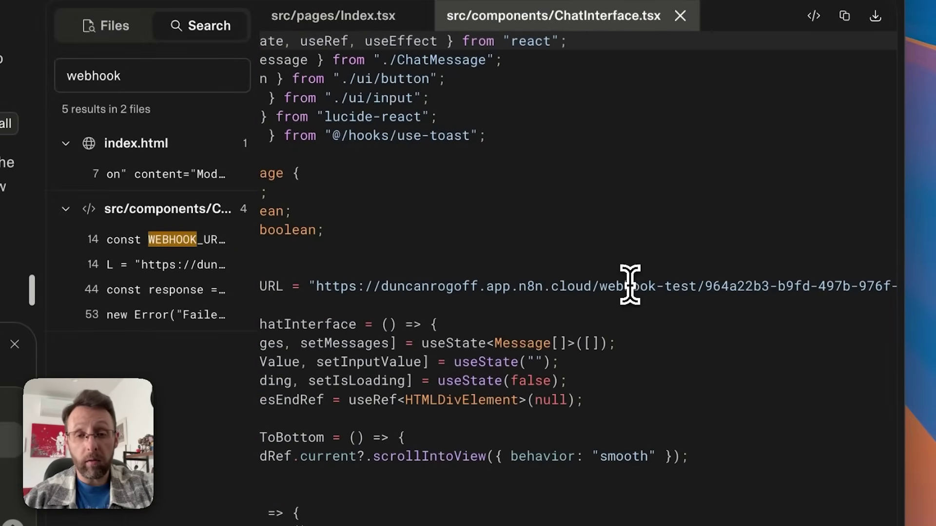
drag(656, 286, 691, 285)
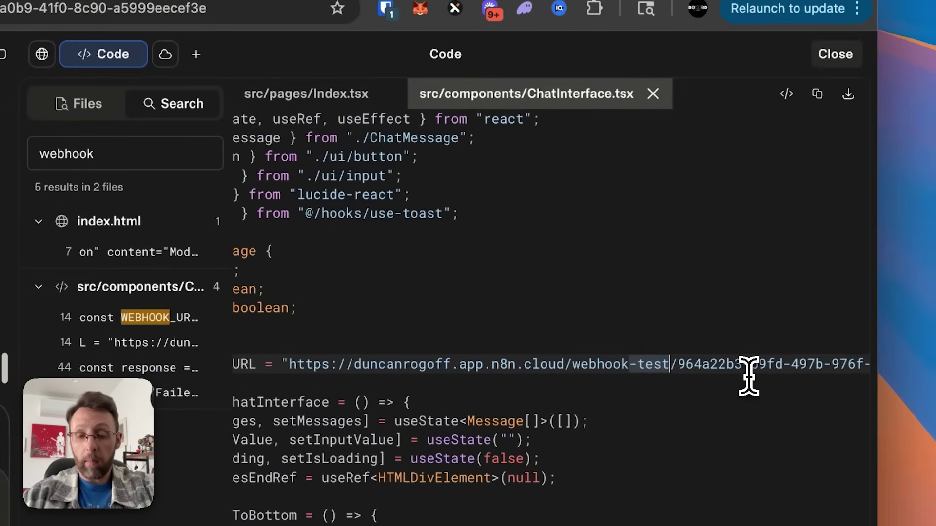
key(BackSpace)
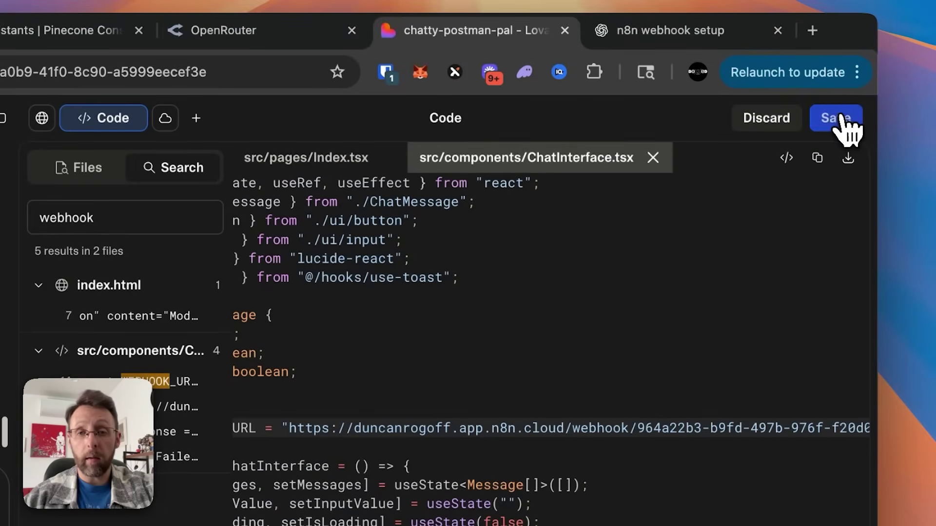
click(842, 55)
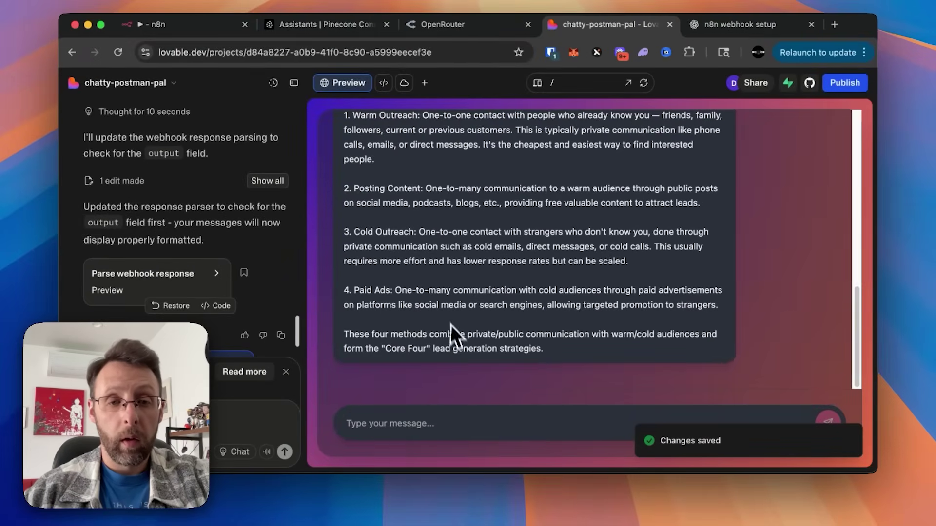
Step: Copy the earlier core four ways to get leads question and resend it in the chat
scroll(450, 321, up, 5)
triple_click(676, 113)
key(super+c)
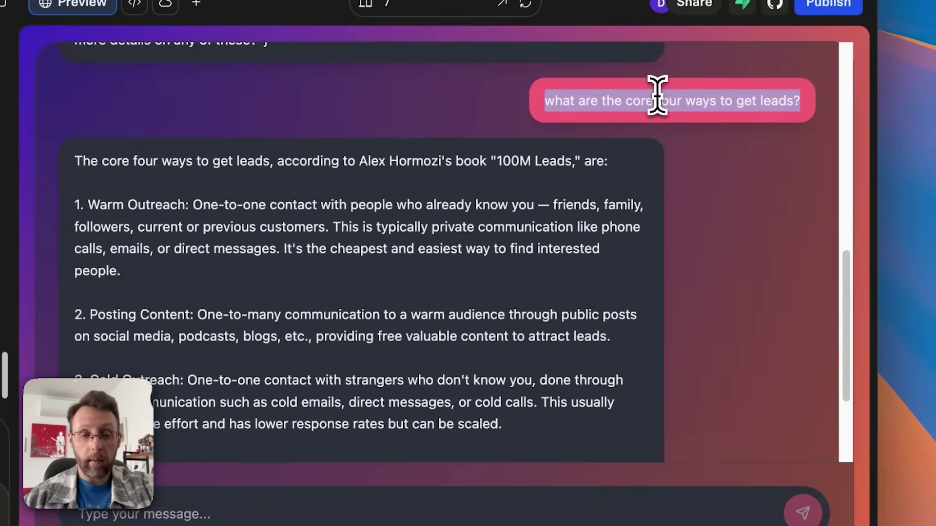
click(477, 477)
key(super+v)
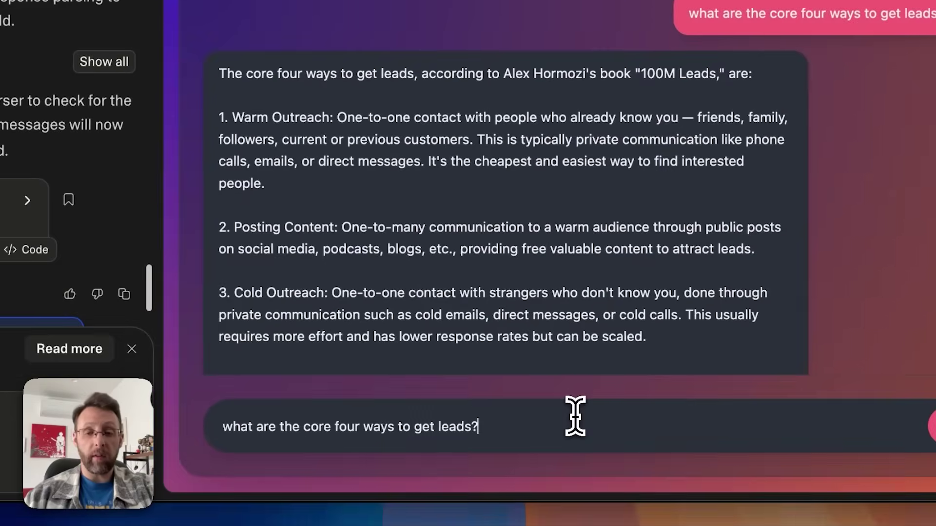
key(Return)
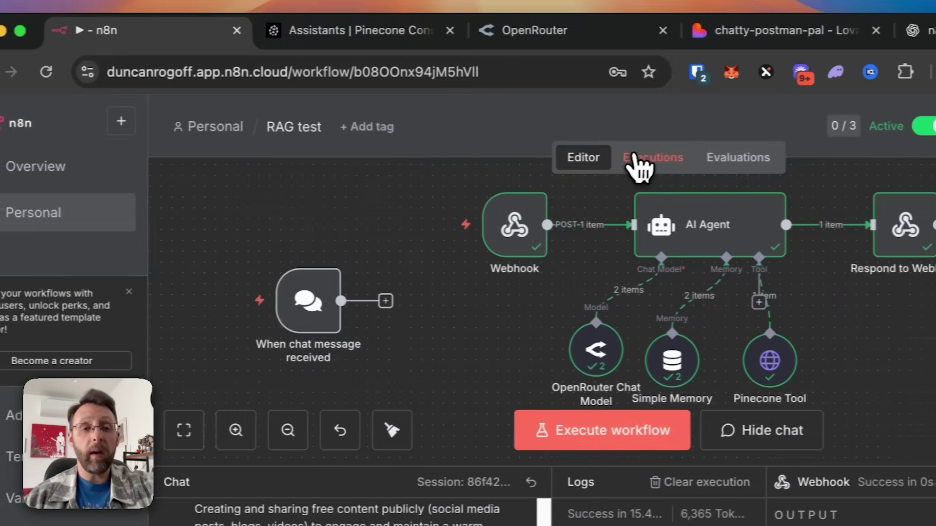
Step: Confirm the run in n8n executions, review the new answer, and open the preview separately
click(636, 159)
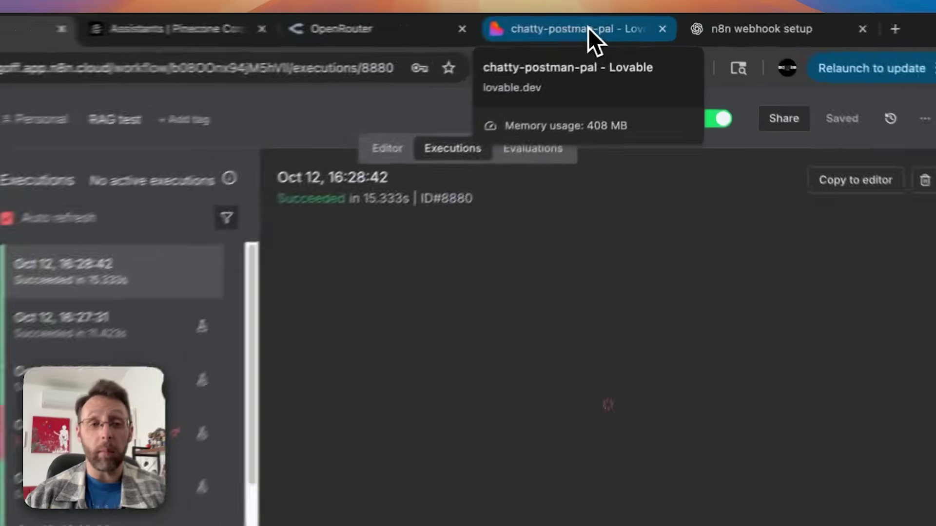
click(616, 23)
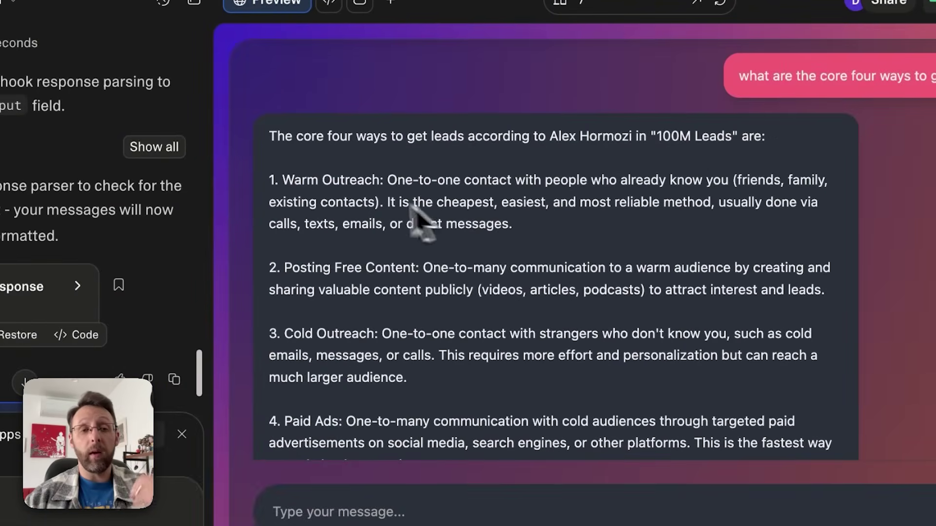
scroll(319, 181, up, 8)
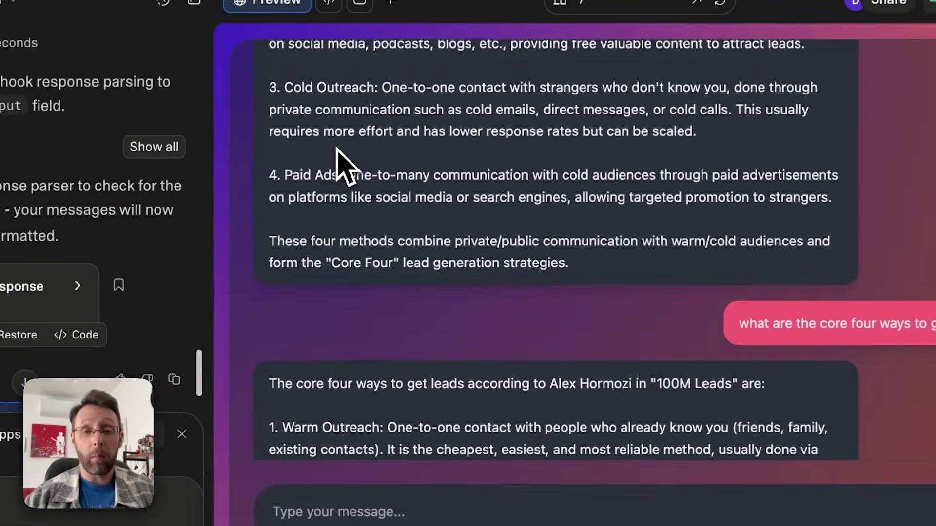
scroll(337, 175, up, 5)
scroll(312, 195, down, 1)
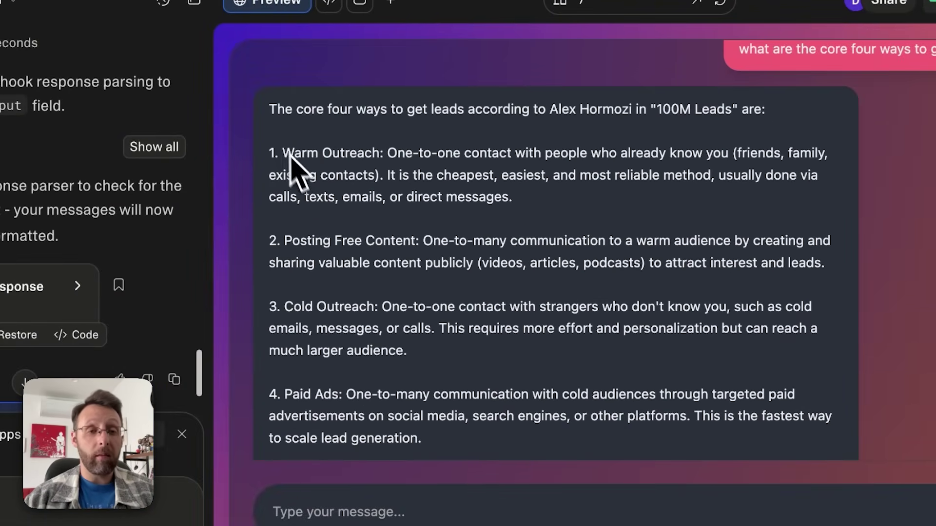
drag(271, 109, 554, 390)
scroll(555, 390, down, 3)
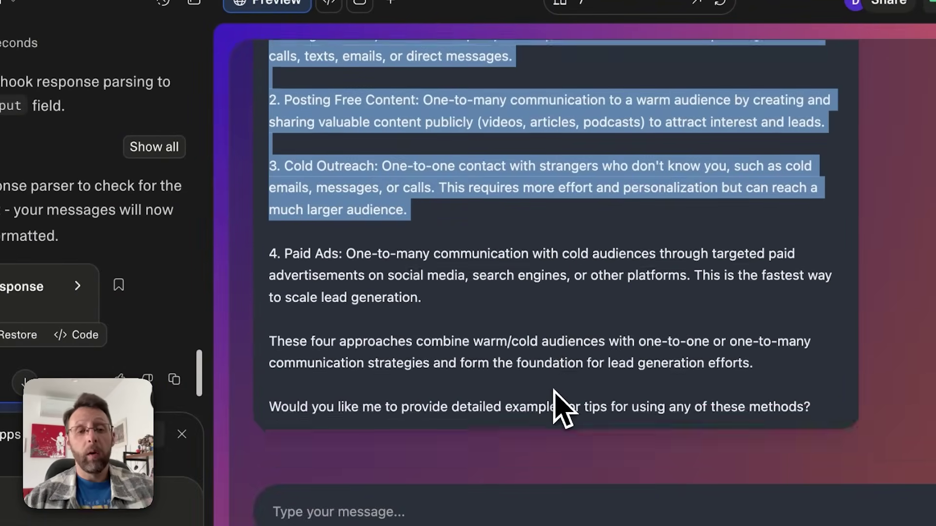
scroll(554, 395, up, 2)
click(605, 294)
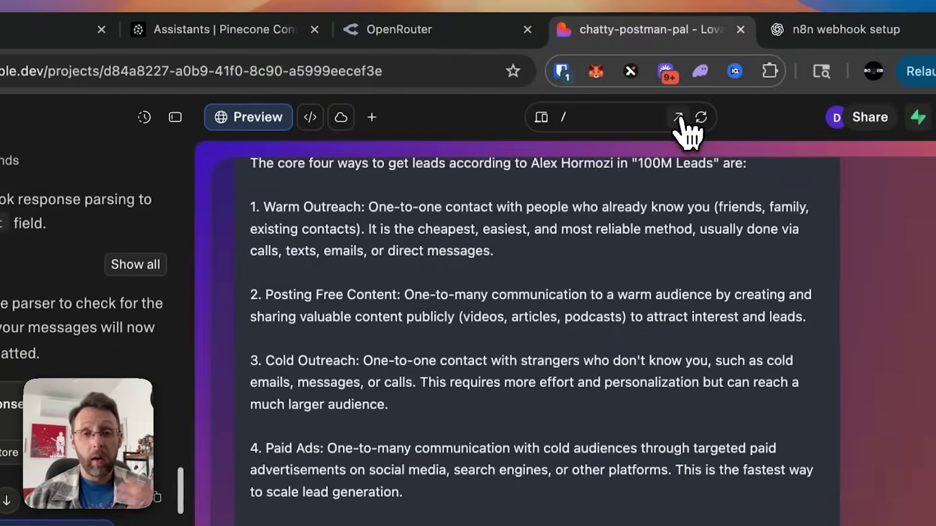
click(695, 2)
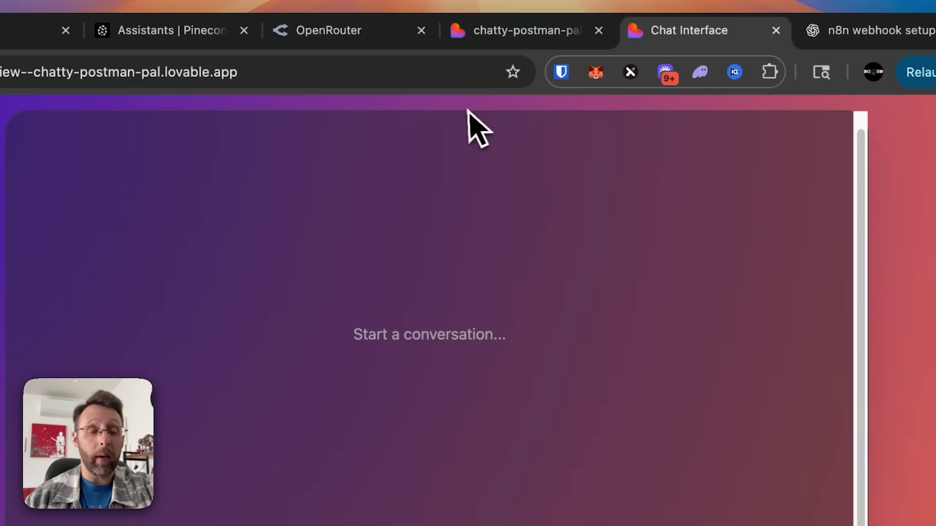
Step: Ask 'how should i activate my warm leads?' in the chat app and check the n8n run
click(272, 68)
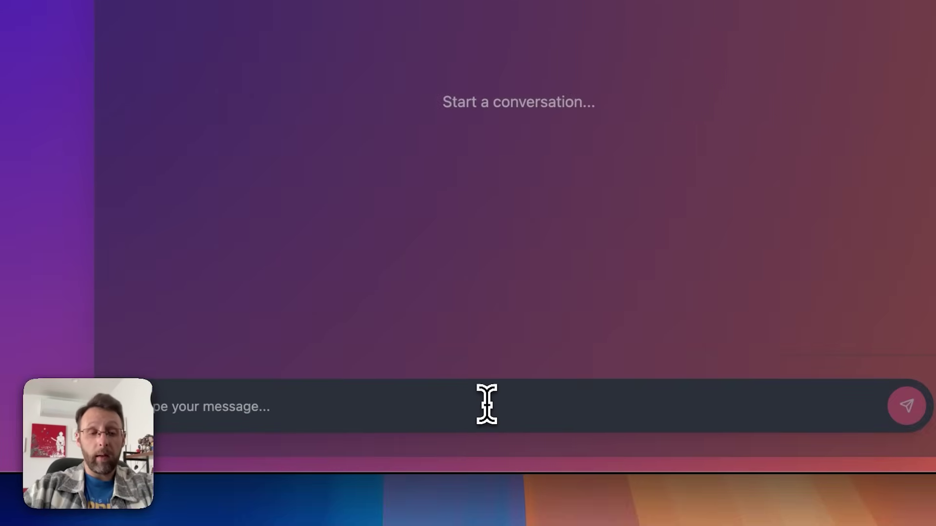
click(486, 405)
text(how should i activate my warm leads?)
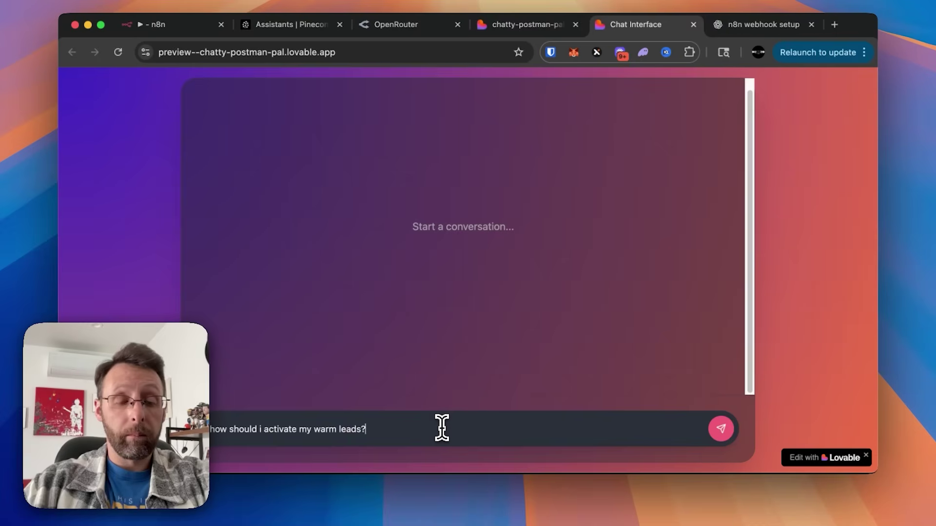
key(Return)
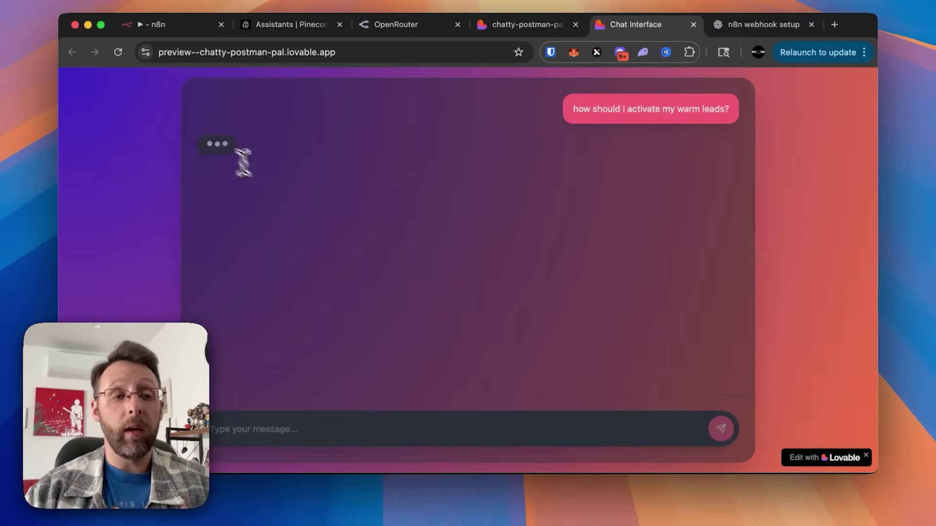
click(155, 24)
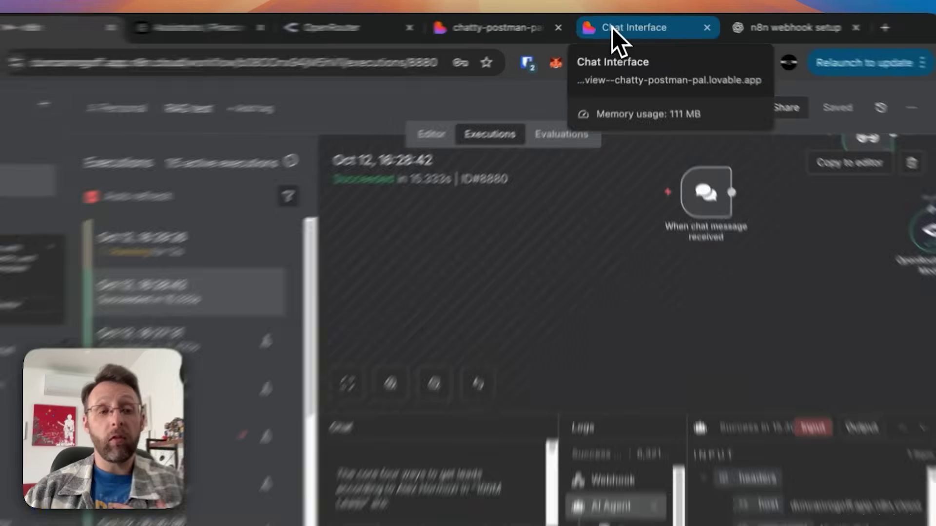
click(618, 24)
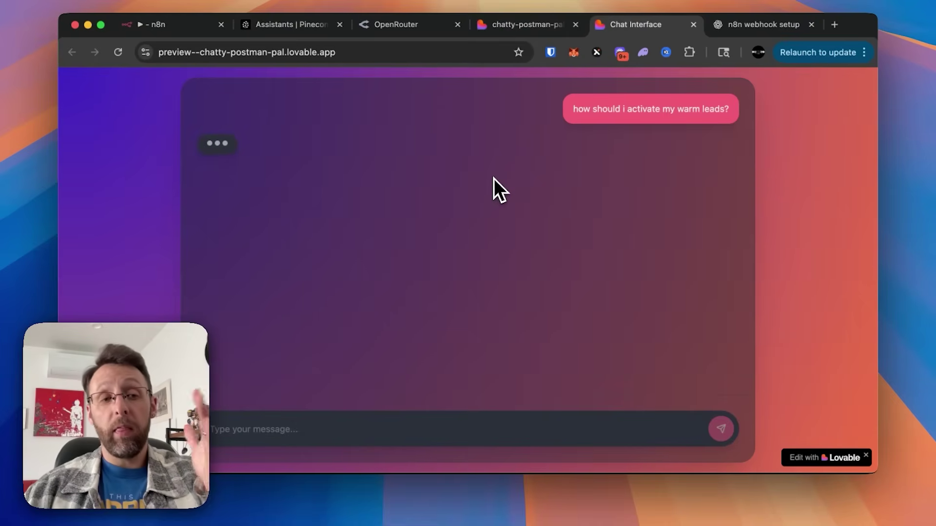
Step: Read through the six-step warm leads answer, highlighting key advice such as personalizing outreach
scroll(493, 179, up, 5)
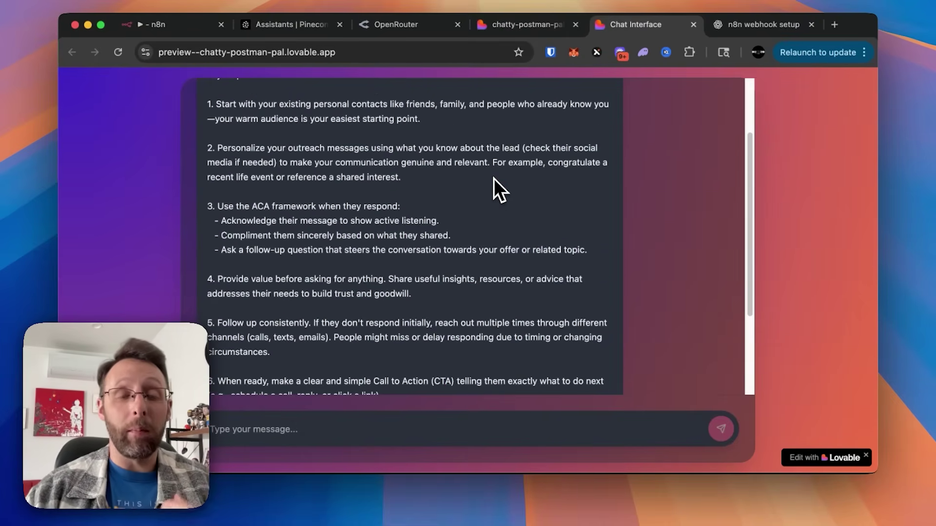
scroll(493, 178, up, 3)
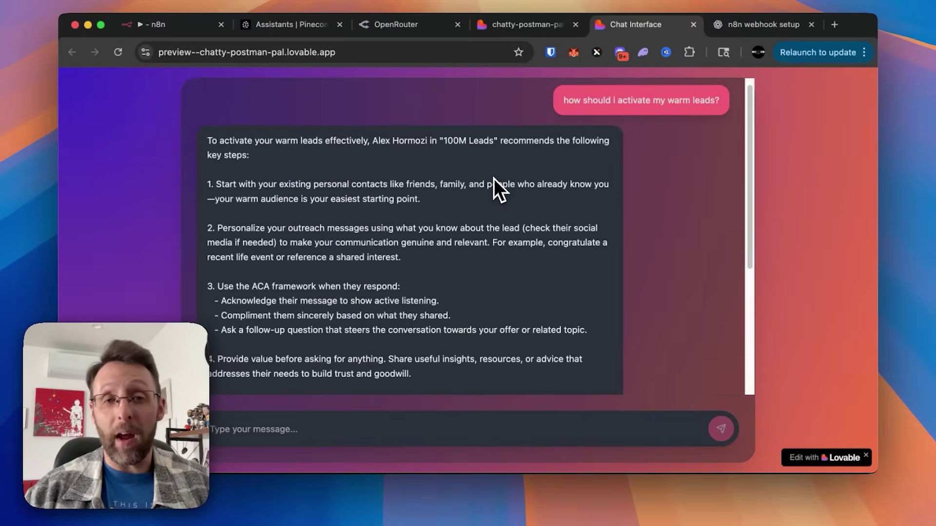
scroll(494, 178, down, 1)
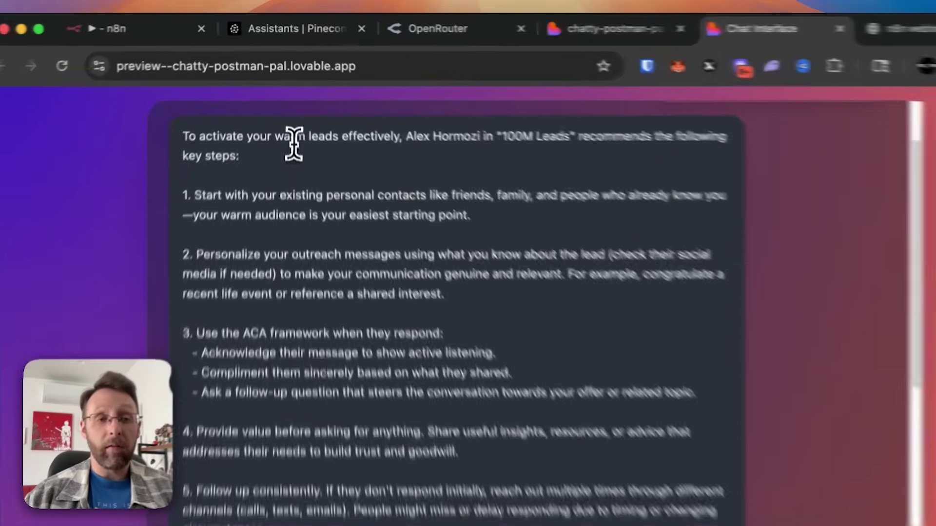
drag(307, 141, 522, 151)
click(524, 139)
scroll(160, 180, down, 2)
drag(143, 174, 394, 172)
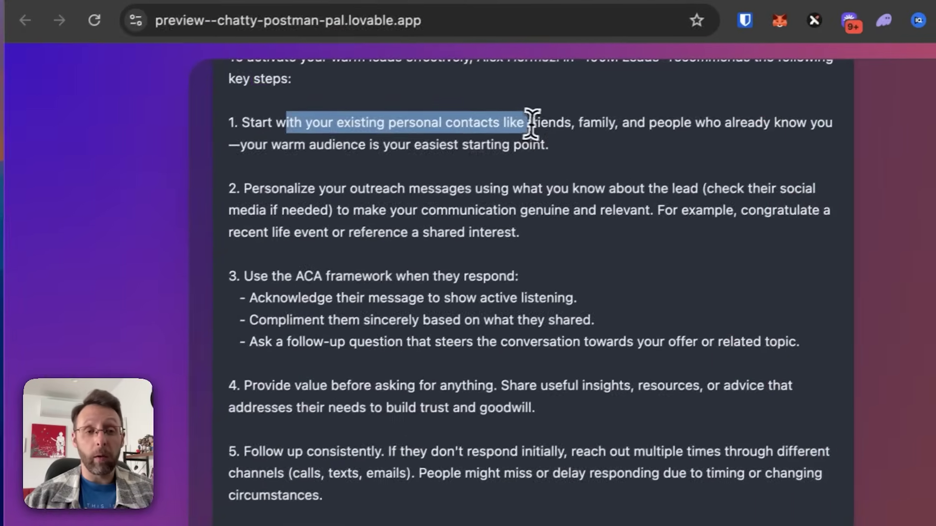
drag(258, 190, 518, 188)
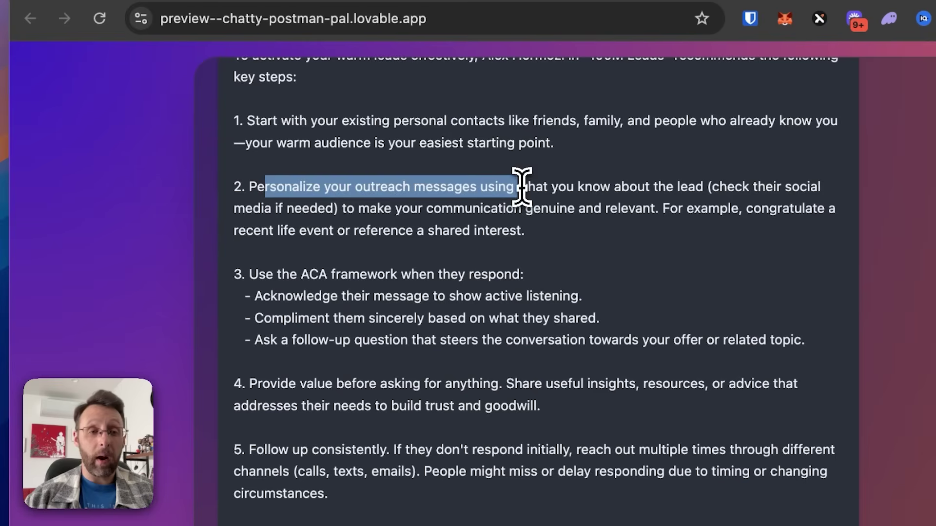
drag(247, 273, 455, 274)
scroll(341, 300, down, 3)
drag(299, 314, 437, 314)
scroll(434, 314, down, 5)
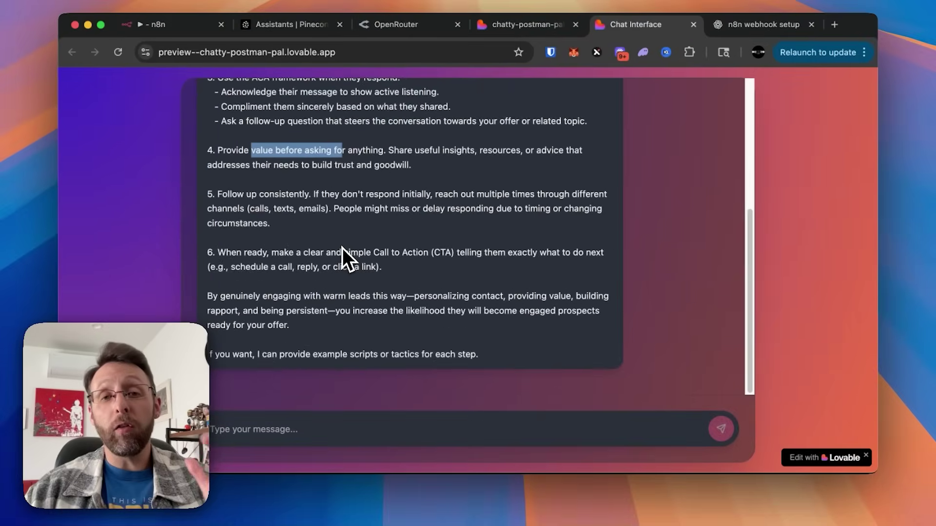
scroll(436, 313, up, 5)
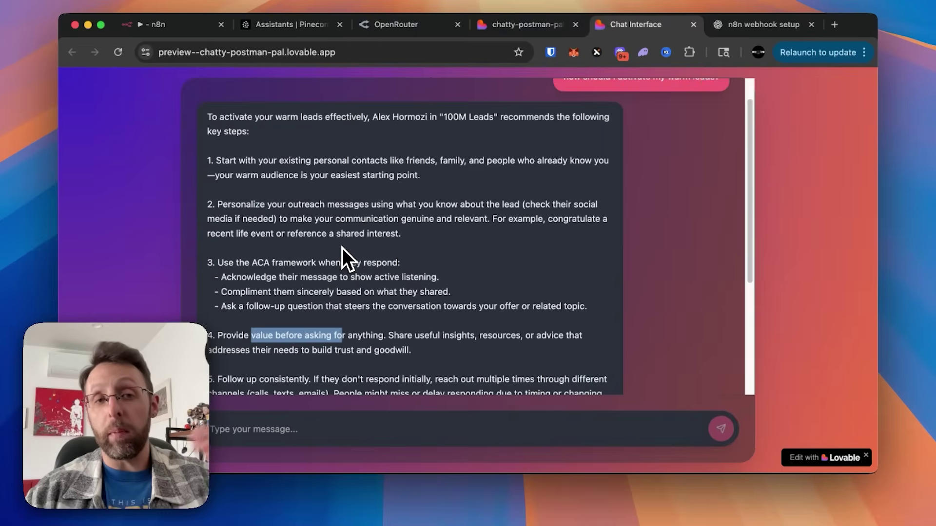